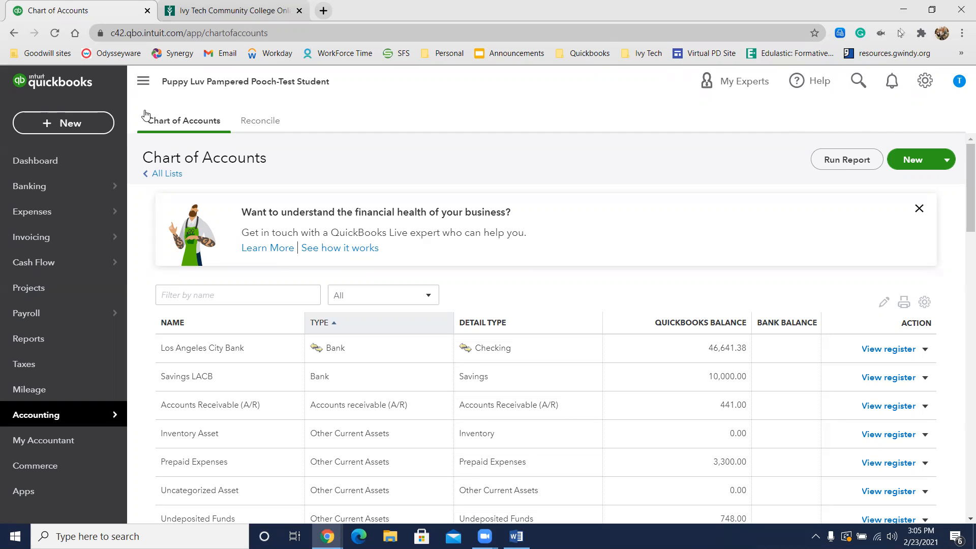
Step: Start a new bill and add Atlas Planning as its new vendor
click(92, 115)
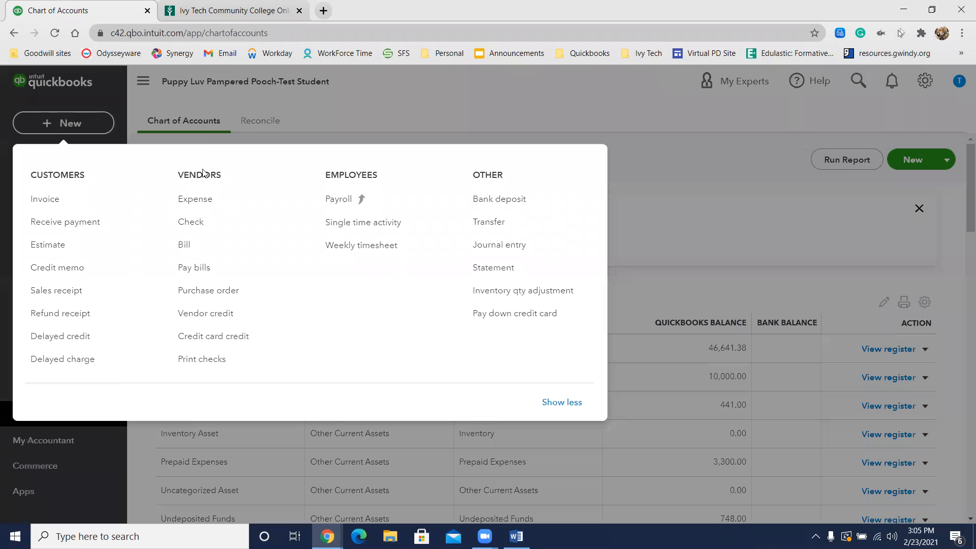
click(185, 254)
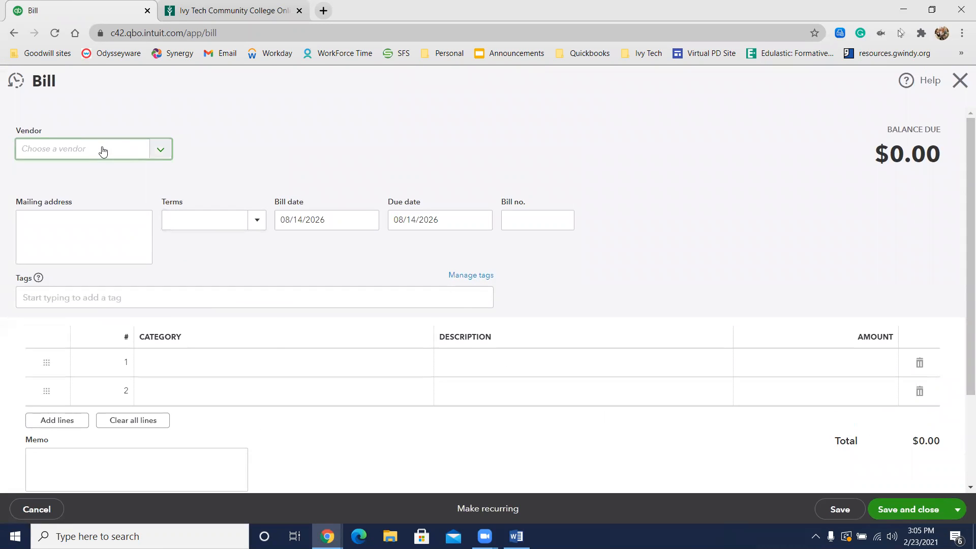
click(103, 151)
text(A)
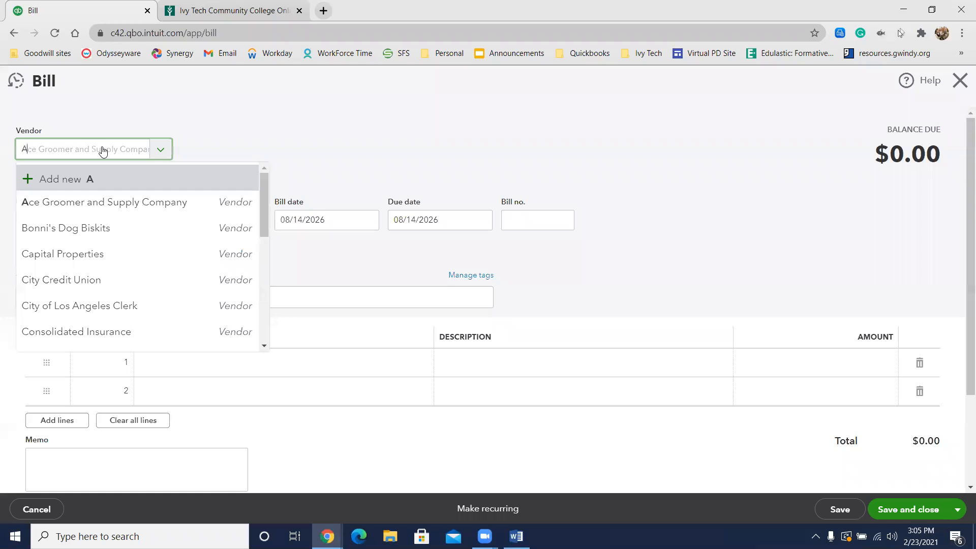
text(tlas Planning)
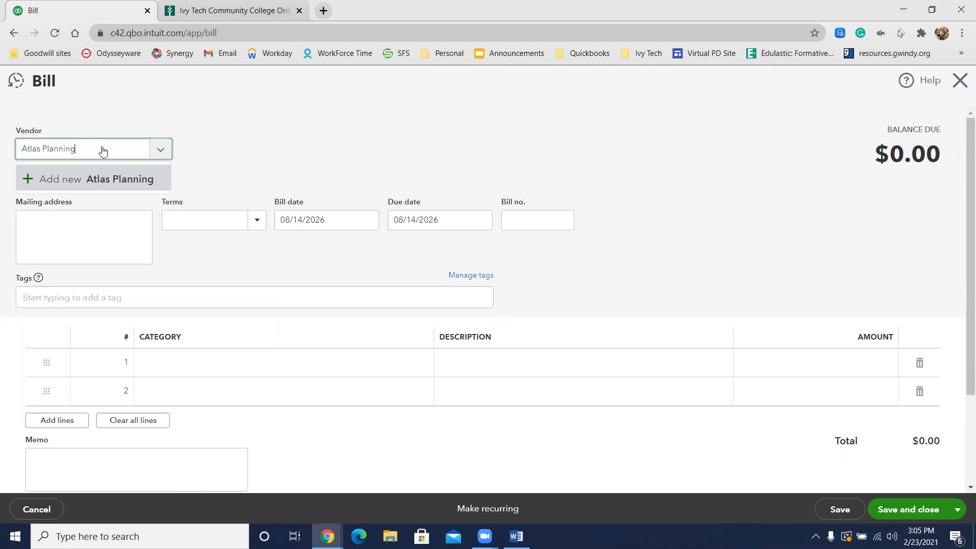
click(89, 183)
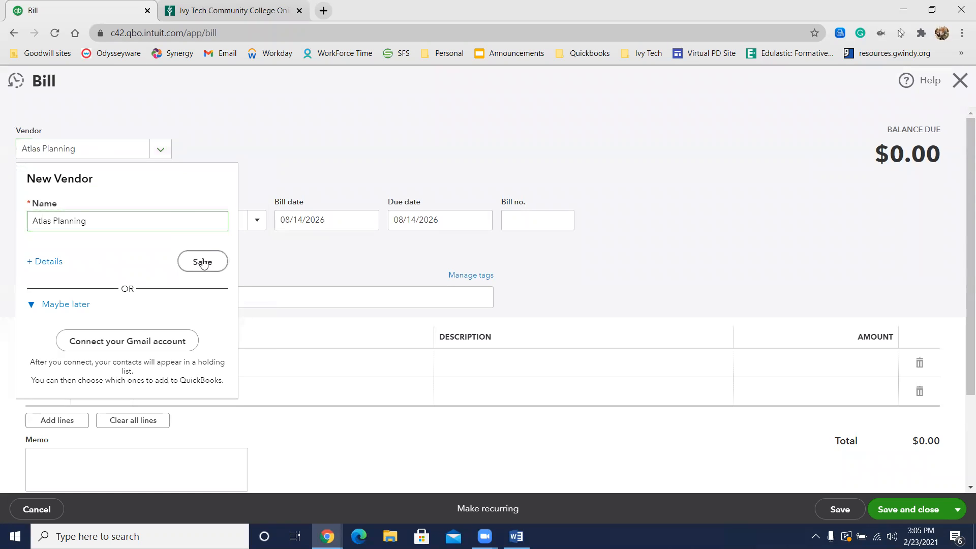
click(202, 262)
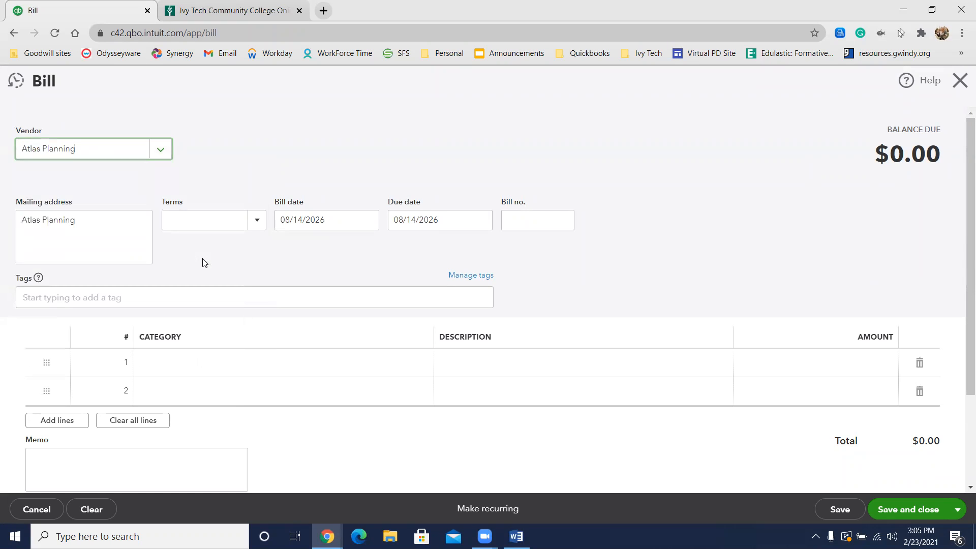
Step: Set the Atlas Planning bill's terms to Net 15 and its bill date to 08/15/2026
click(255, 224)
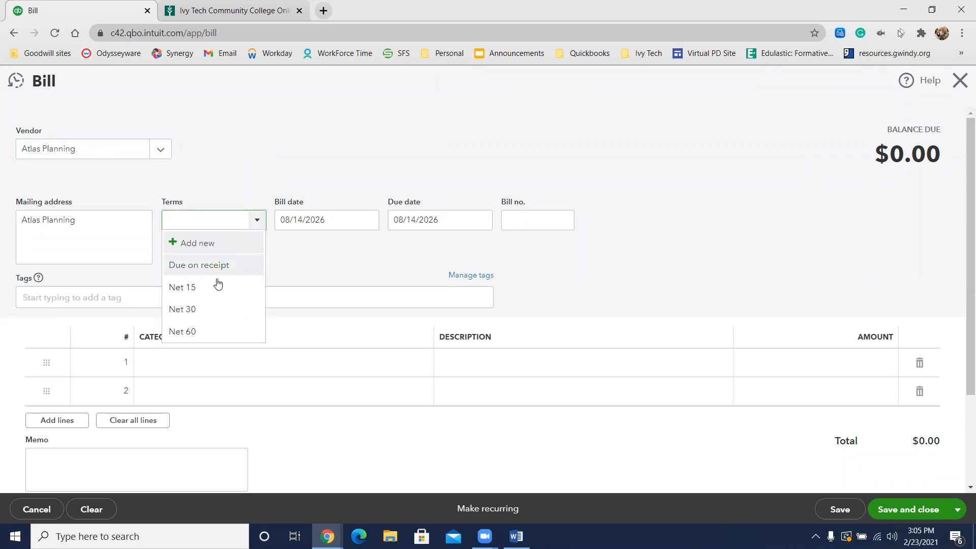
click(214, 285)
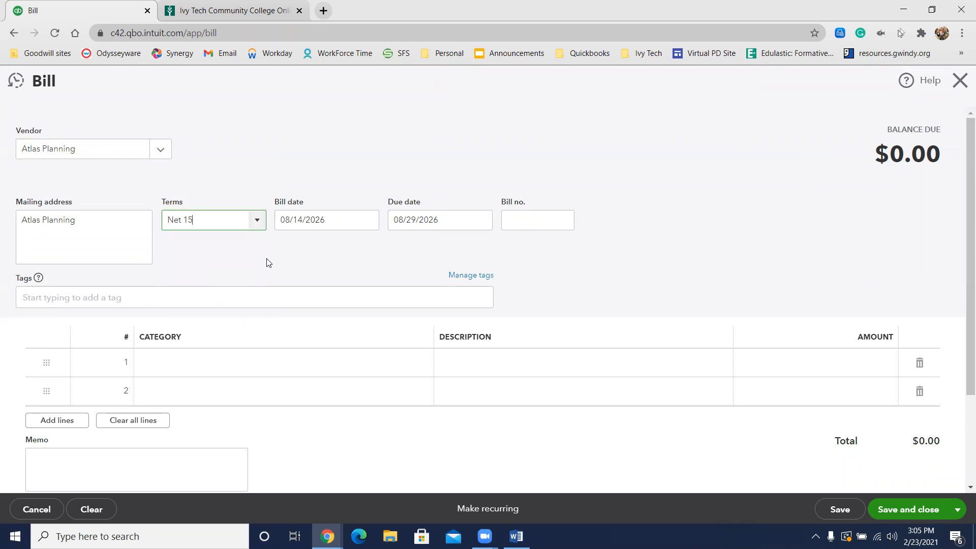
click(304, 217)
key(plus)
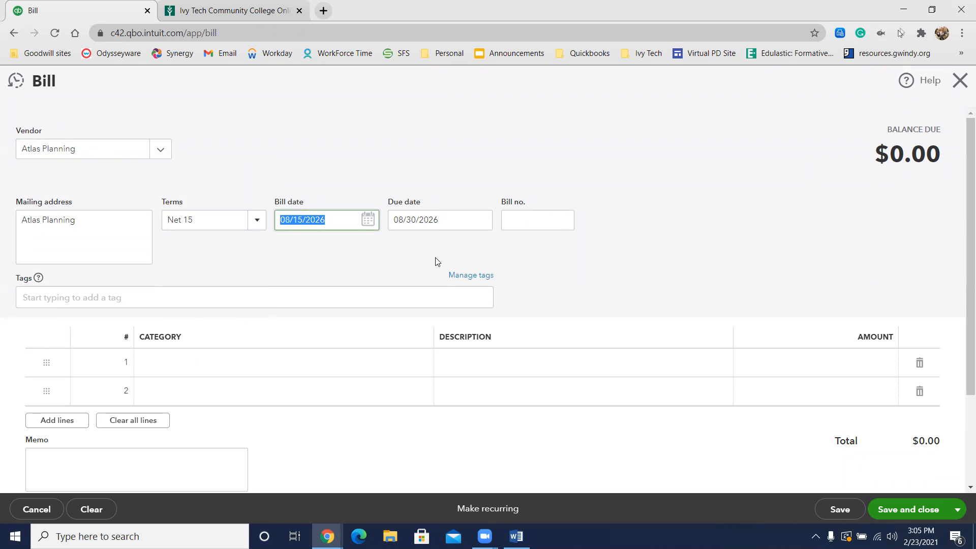
key(Tab)
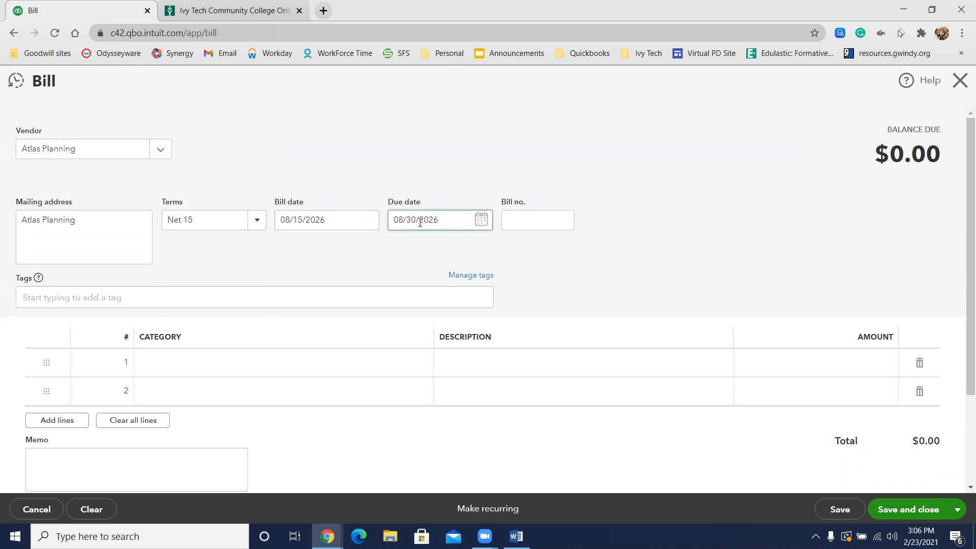
Step: Fill the first bill line with category Other Business Expenses, description "Layout designs for remodeling" and amount 150
click(203, 366)
text(Other Business Expenses)
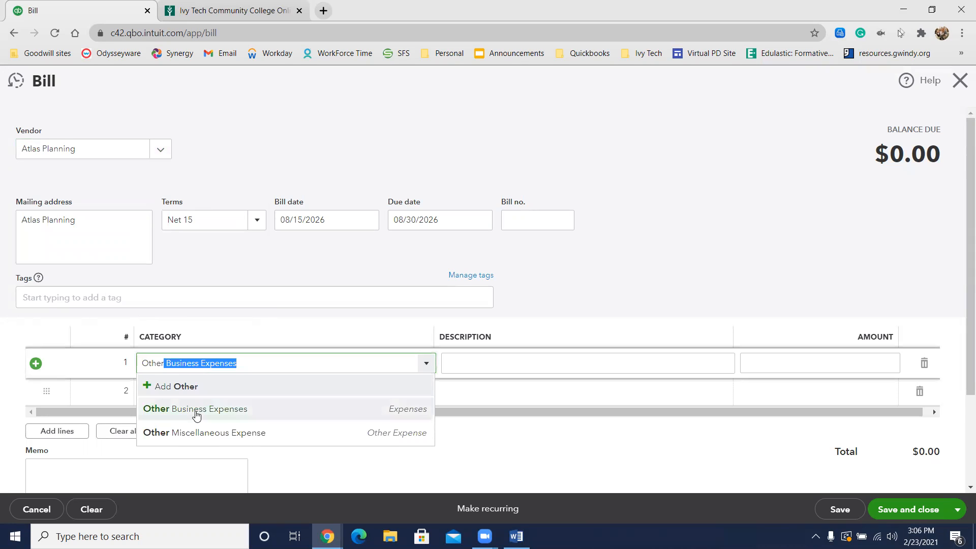
click(195, 409)
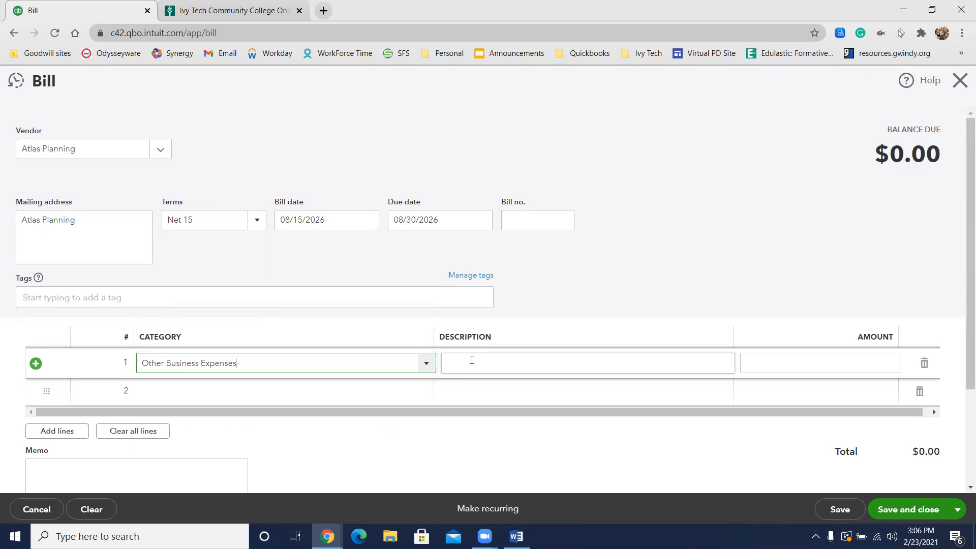
click(471, 360)
text(La)
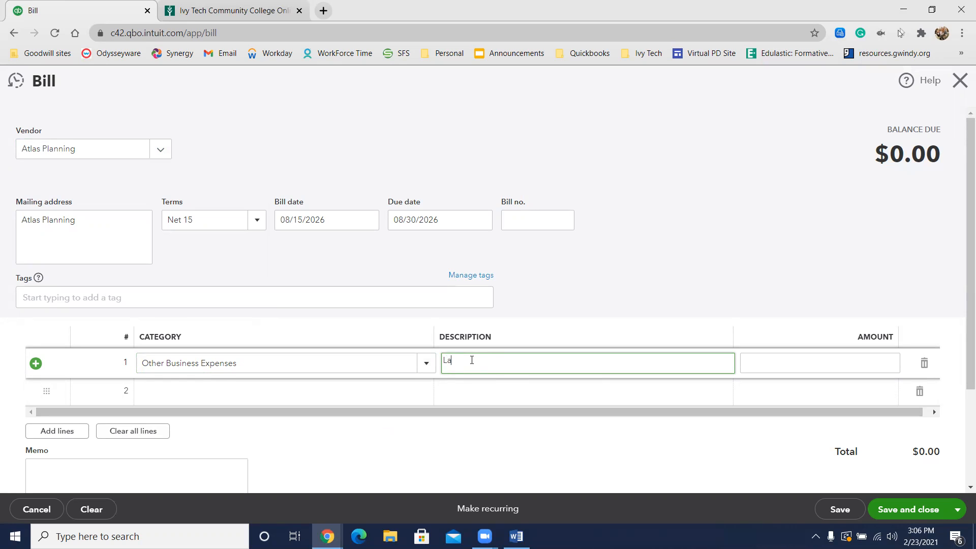
text(yout Designe for remodeling)
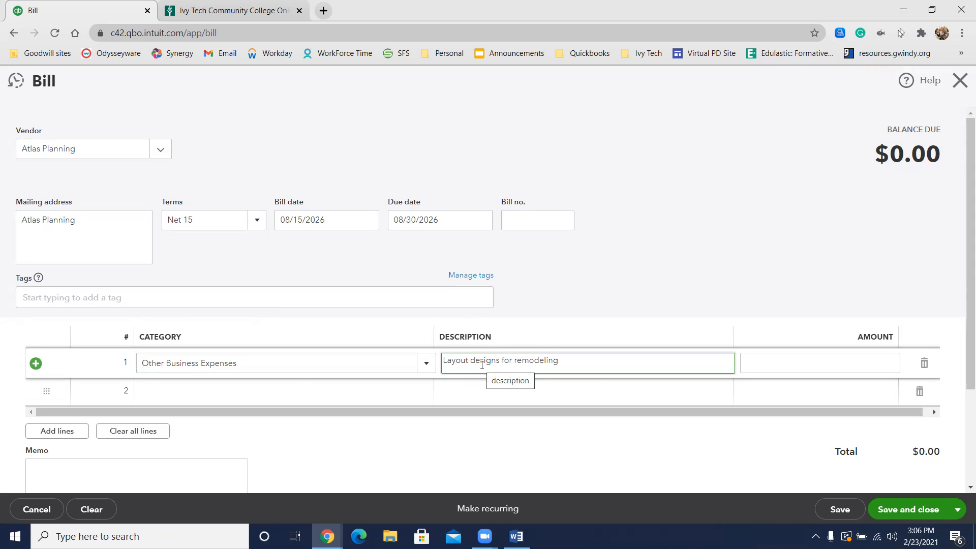
click(872, 362)
text(150)
click(792, 272)
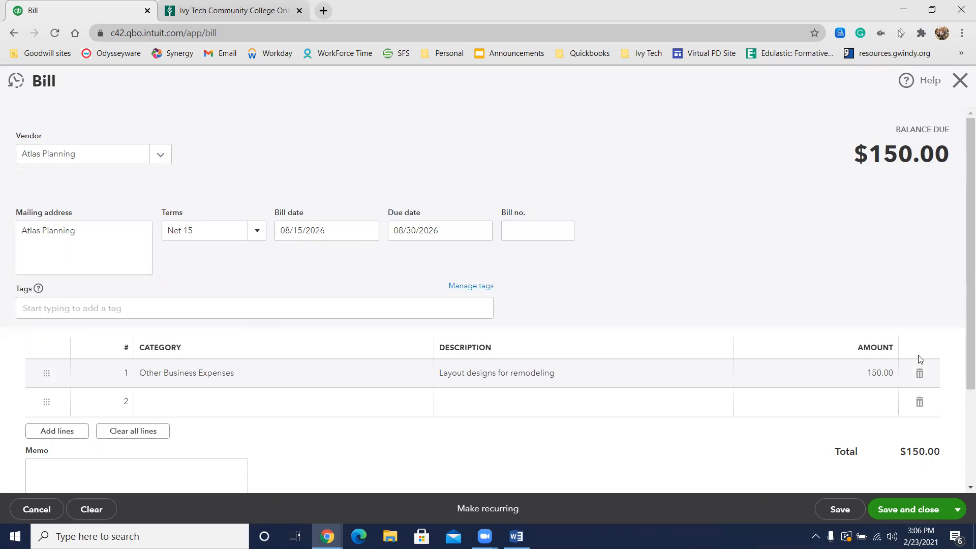
Step: Save the Atlas Planning bill and open a new blank bill
click(963, 514)
click(962, 515)
click(963, 515)
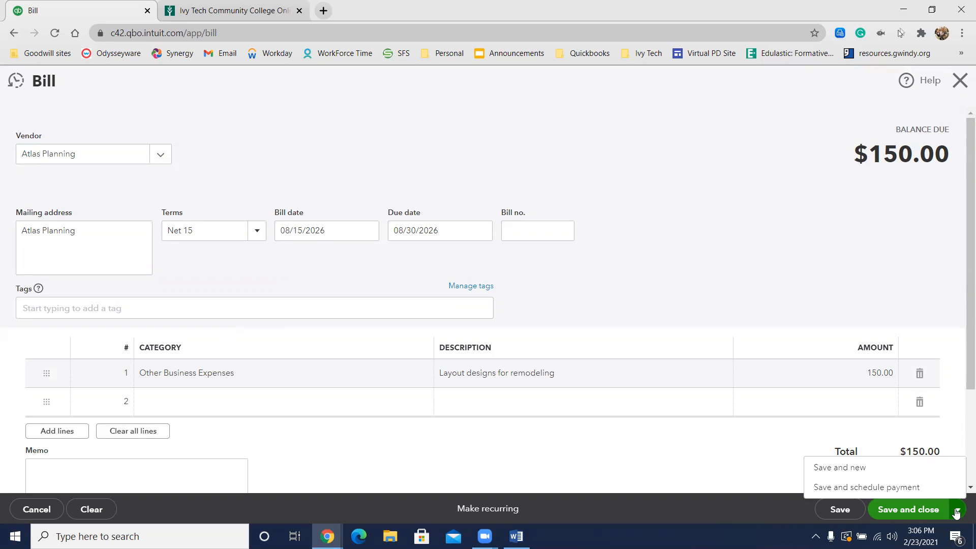
click(920, 472)
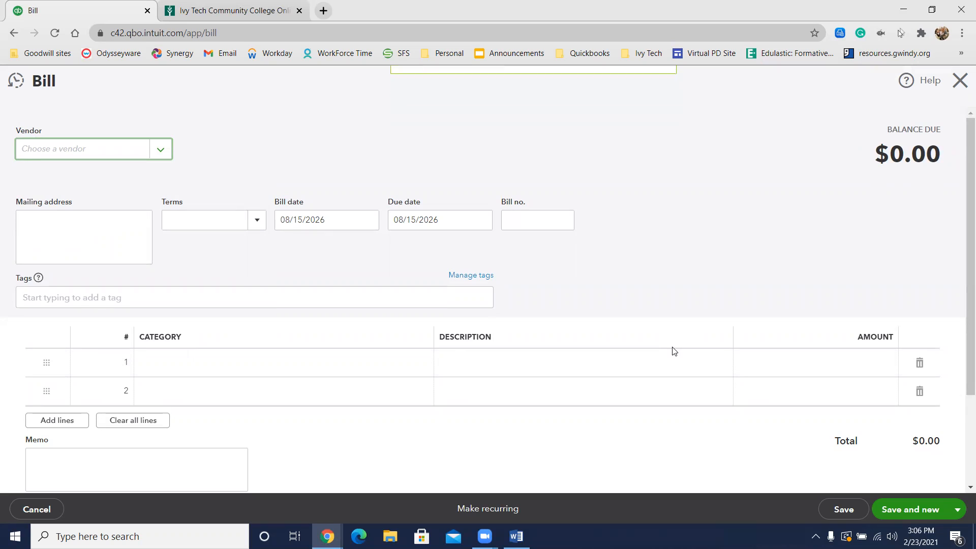
Step: Enter bill number 8858 and add Dollar Saver as the bill's new vendor
click(537, 229)
text(8858)
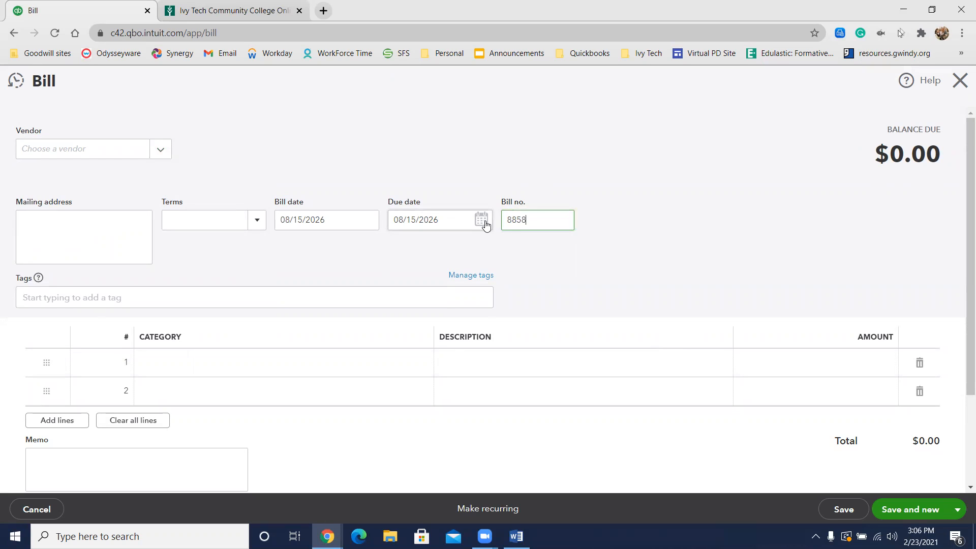
click(41, 152)
text(Dolla)
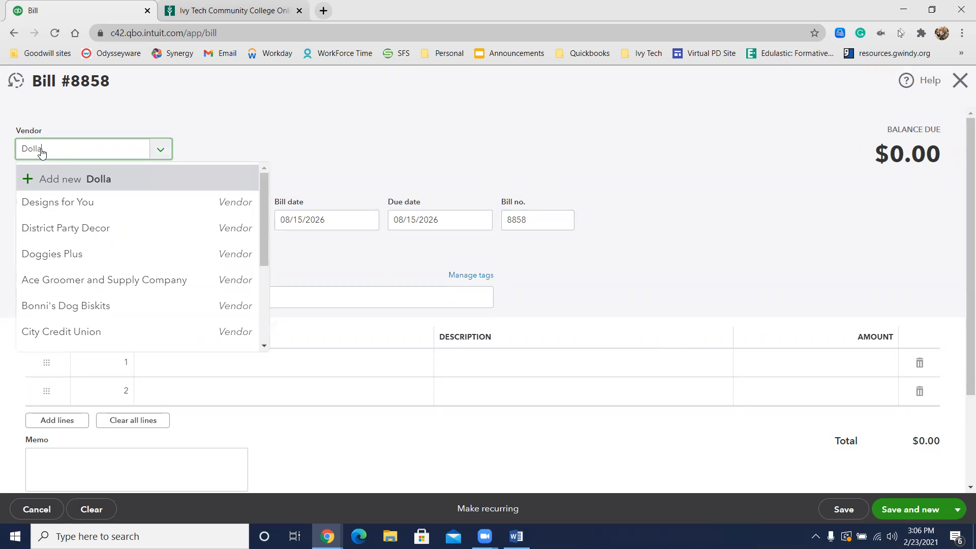
text(r Saver)
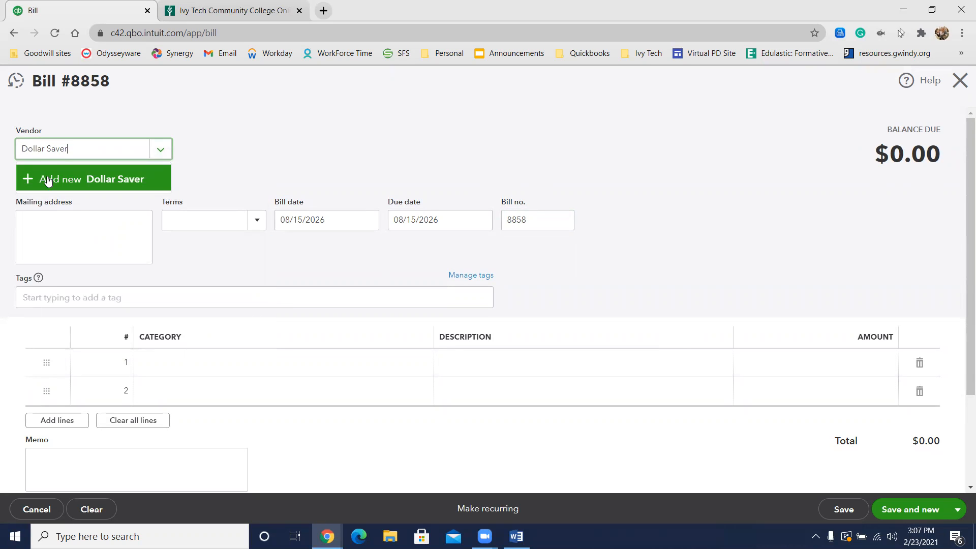
click(47, 180)
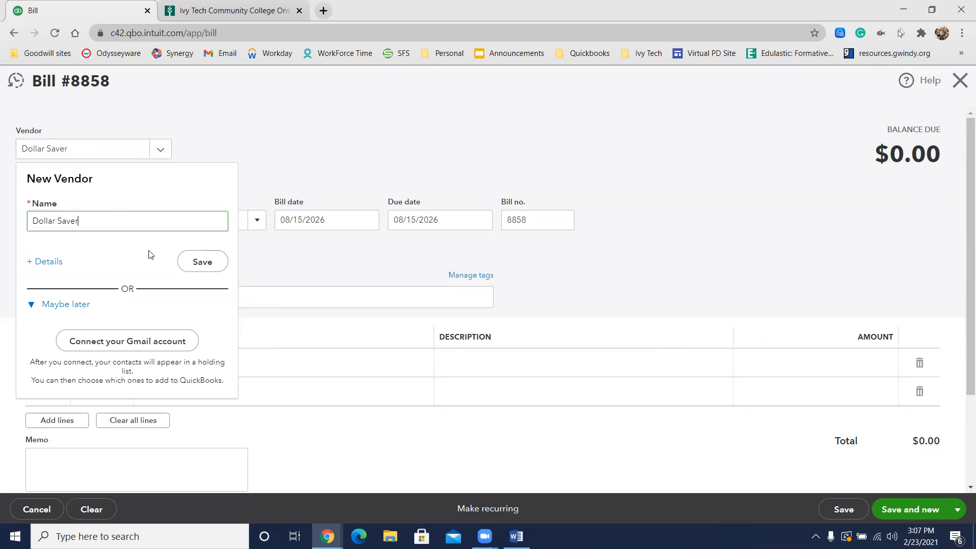
click(198, 270)
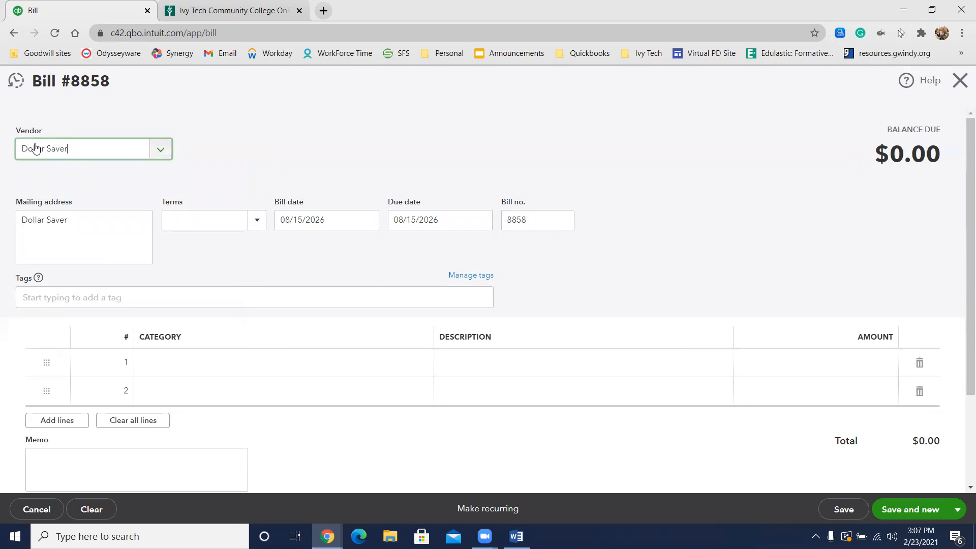
Step: Fill the first line of the Dollar Saver bill with category Marketing, description "Weekly Advertising" and amount 85
click(161, 367)
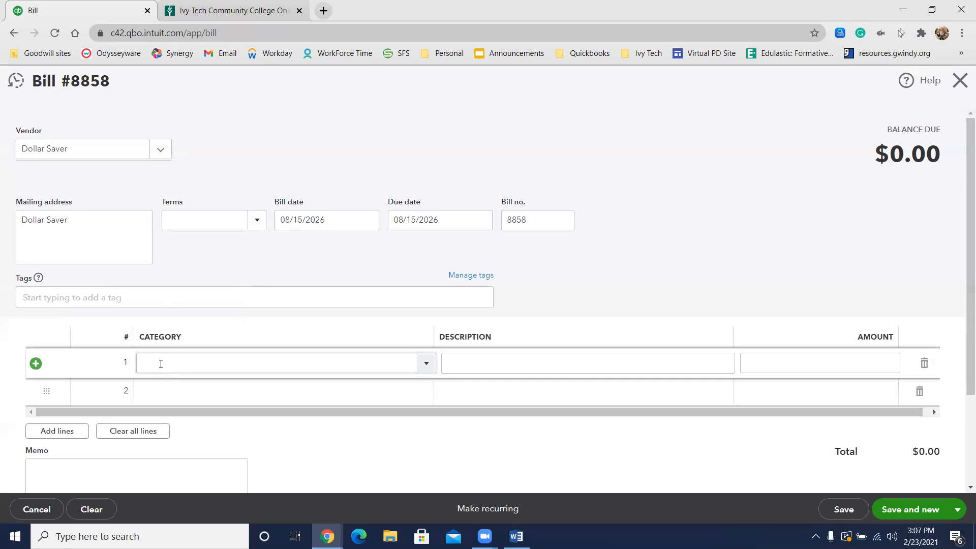
text(mark)
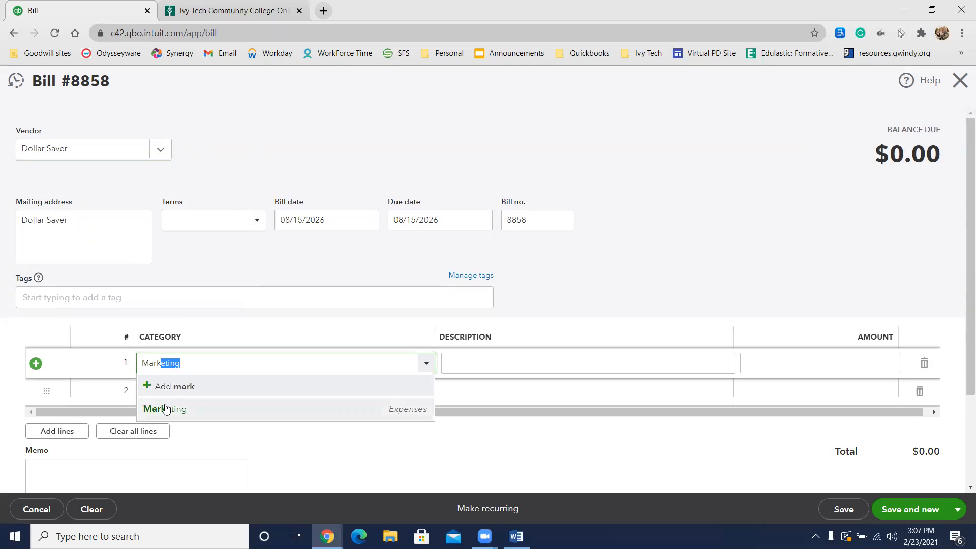
click(165, 409)
click(465, 364)
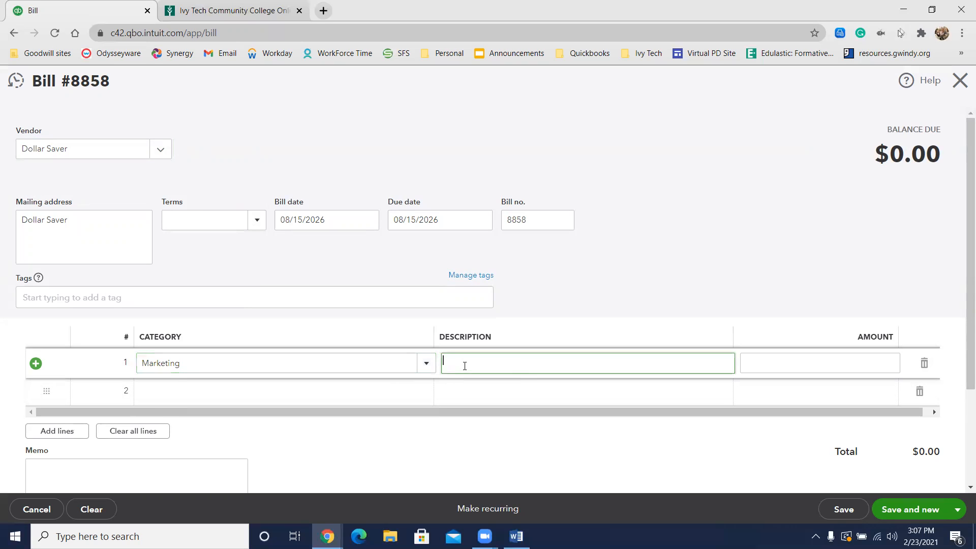
text(Weeek)
text(k)
text(ly Advertis)
text(i)
text(ng)
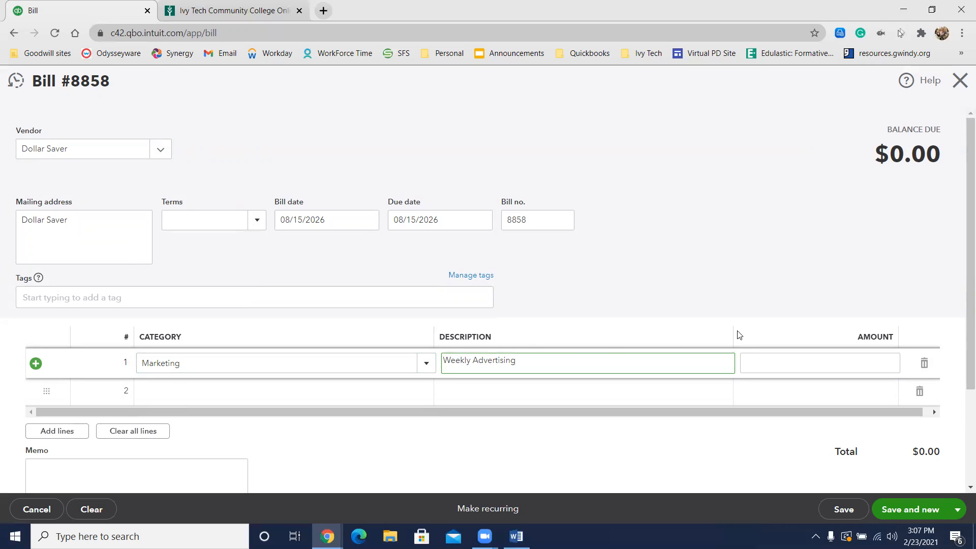
click(888, 365)
text(85)
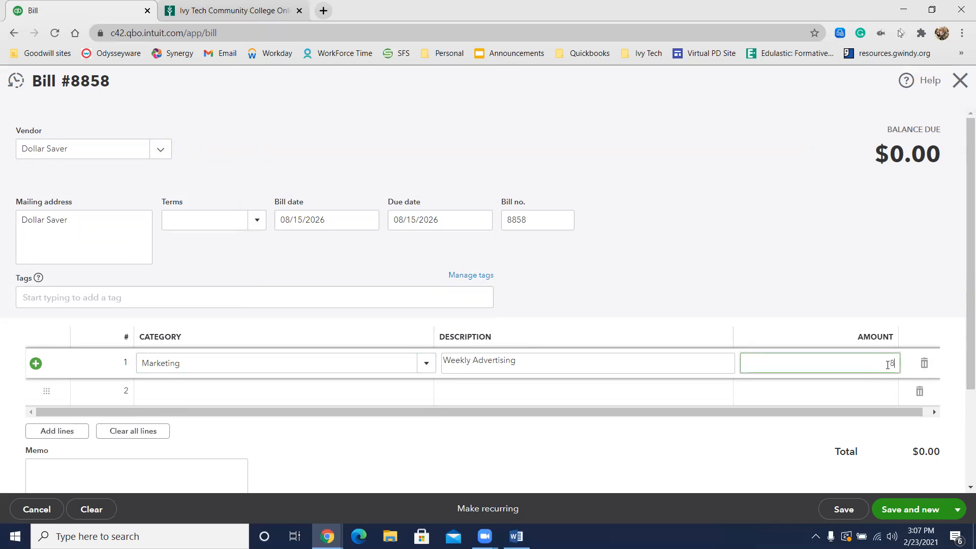
click(759, 267)
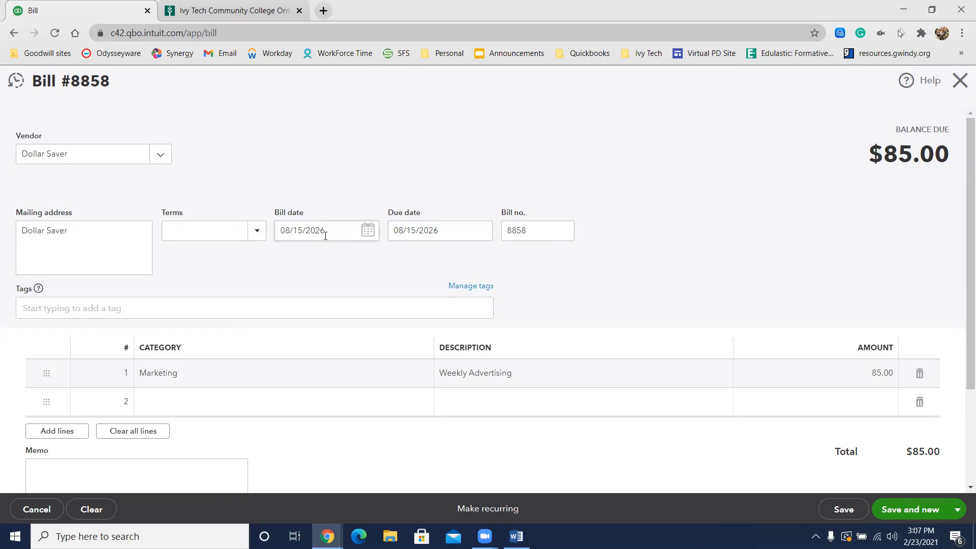
Step: Set the Dollar Saver bill's terms to Net 30, then save and close the bill
click(259, 233)
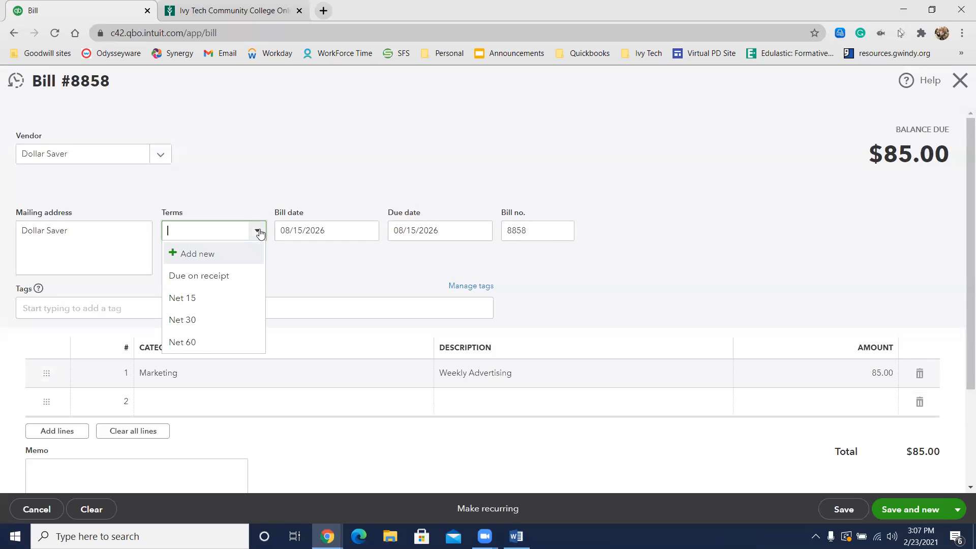
click(202, 321)
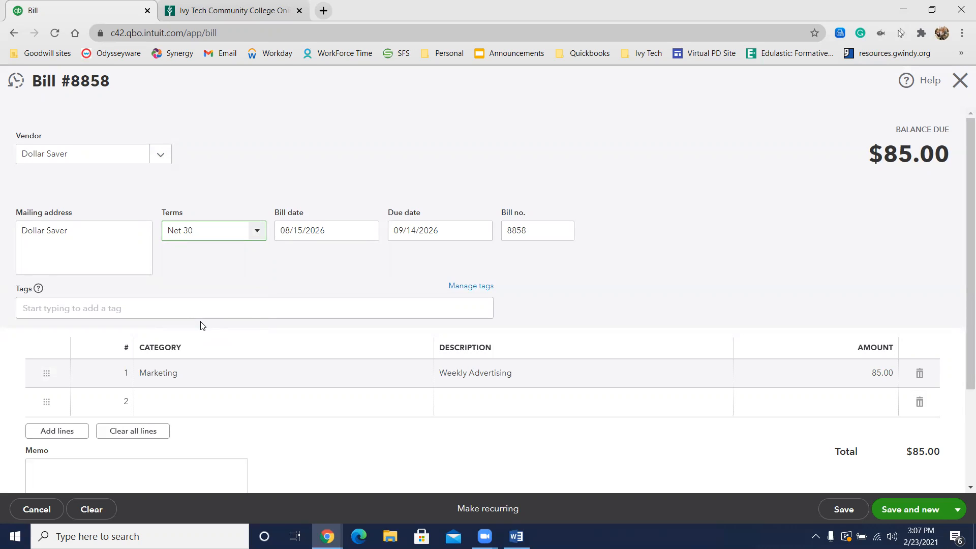
click(959, 509)
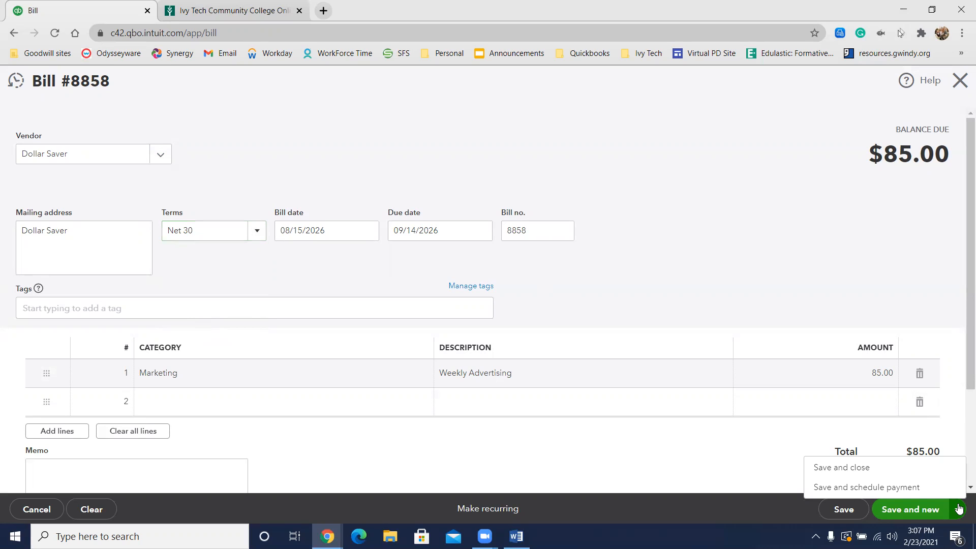
click(939, 466)
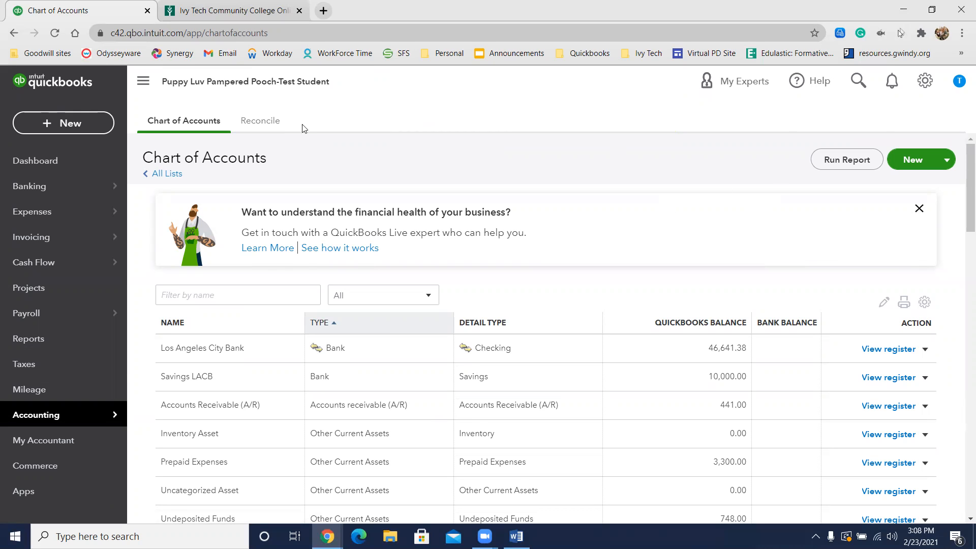
Step: Create a new sales receipt and add its client as a new client, entering the client's full name
click(89, 126)
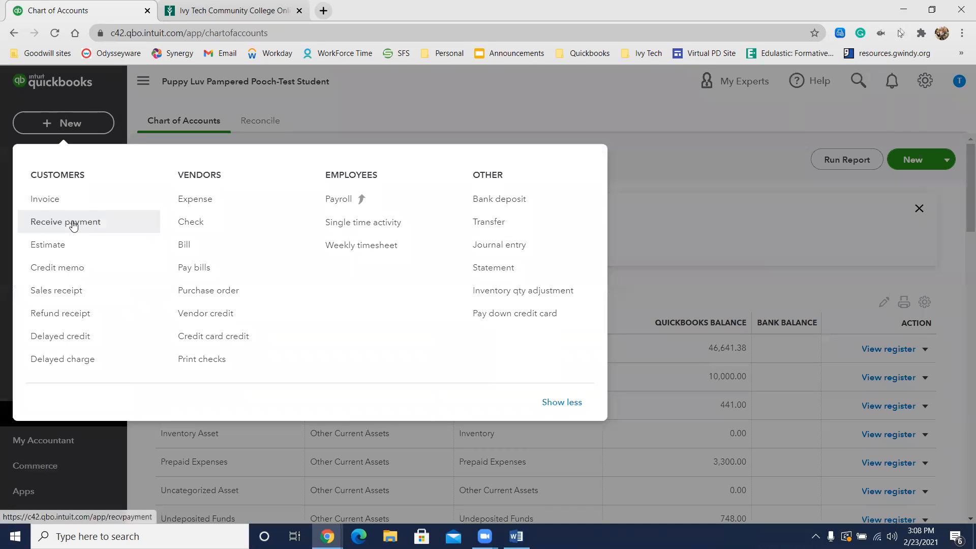
click(69, 296)
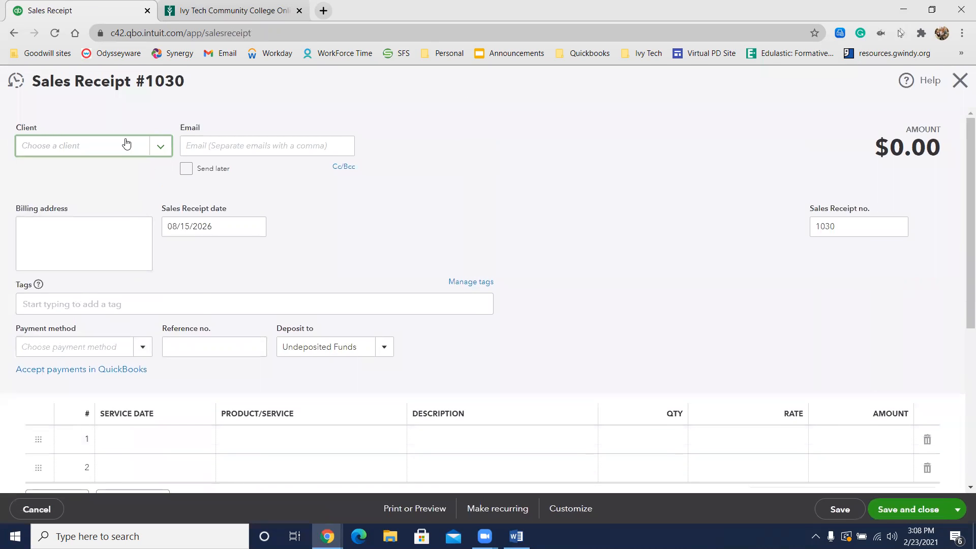
click(122, 146)
text(Donn)
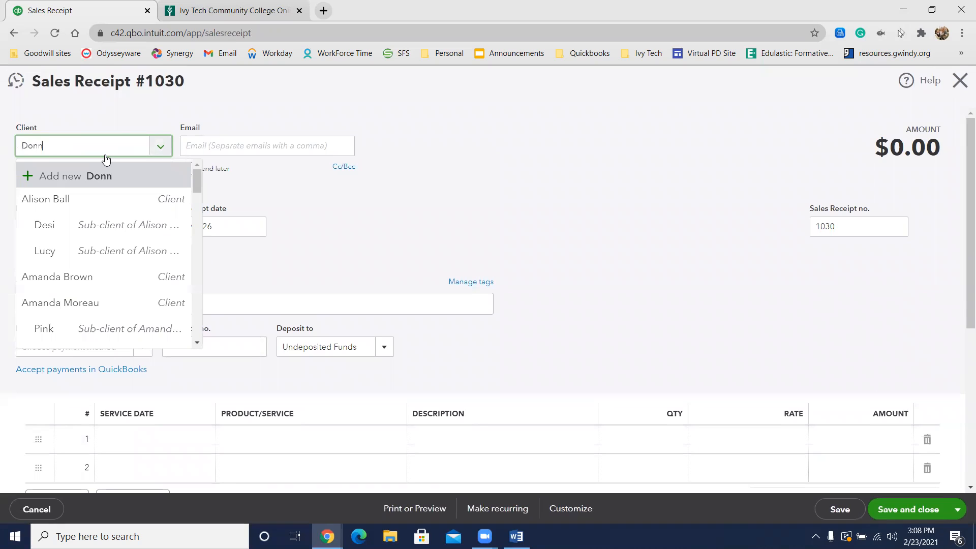
text(ie Jacobs)
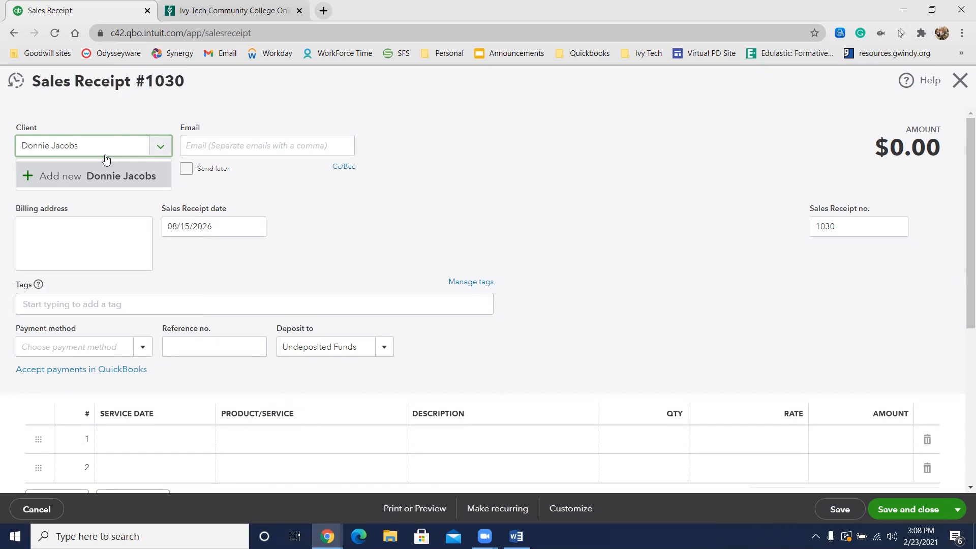
click(72, 177)
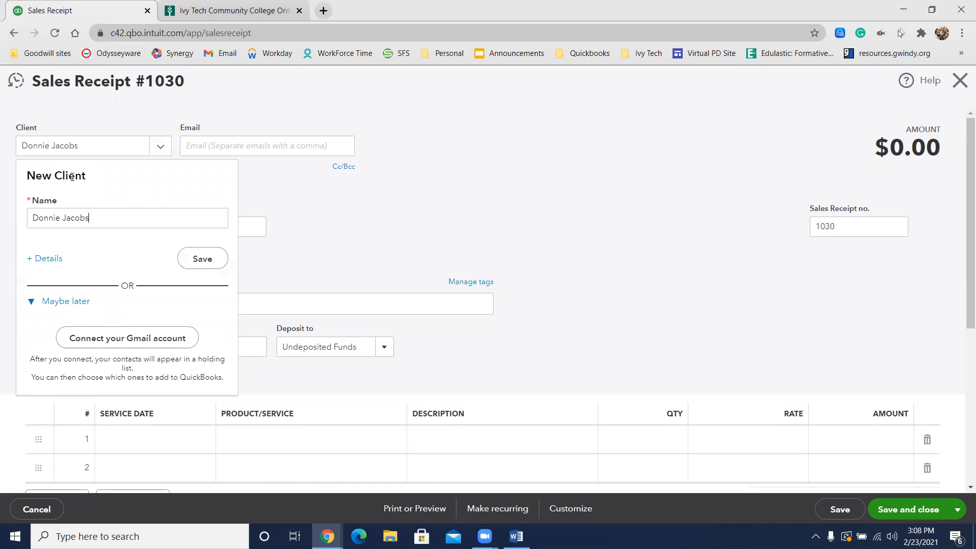
click(205, 265)
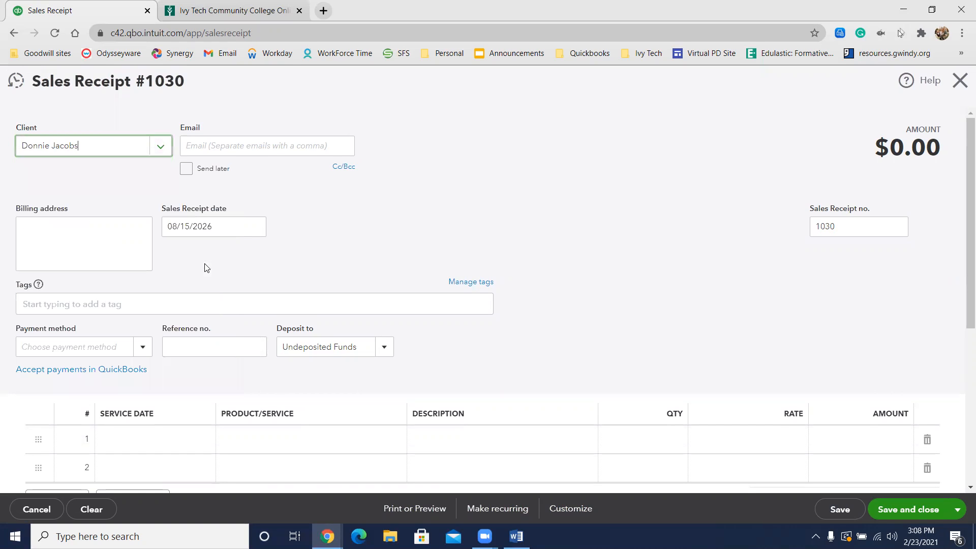
Step: Add the pet Lucky as a new sub-client of the receipt's client, billed with the parent, and save it
text(:)
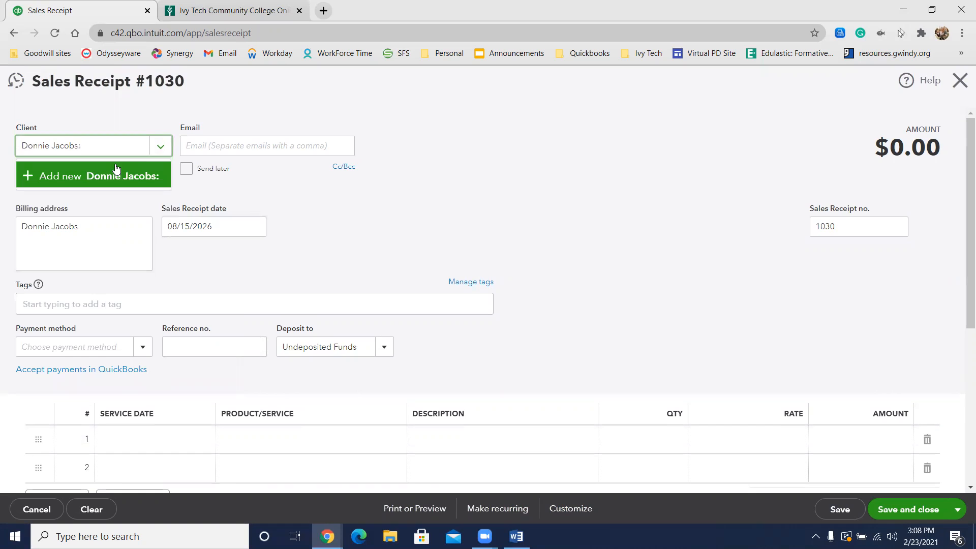
text(Lucky)
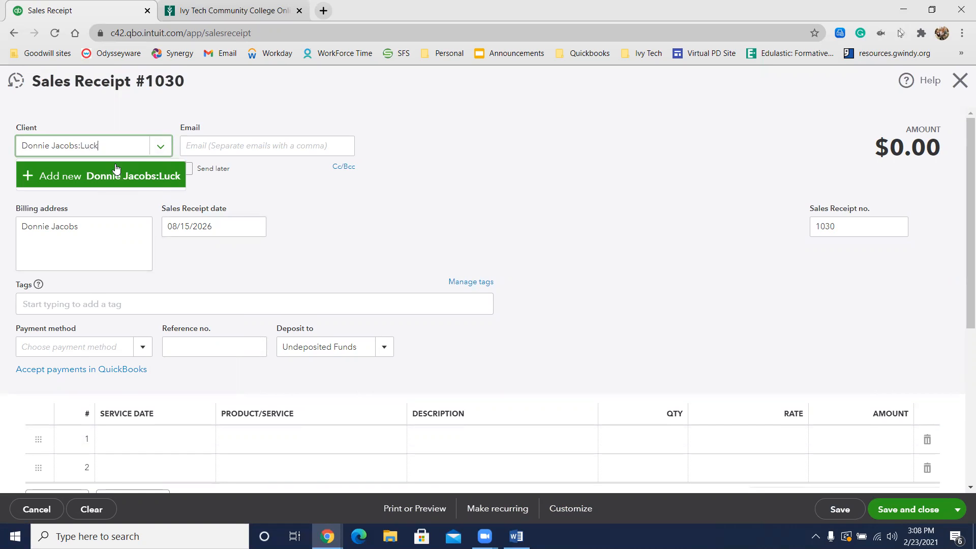
click(87, 173)
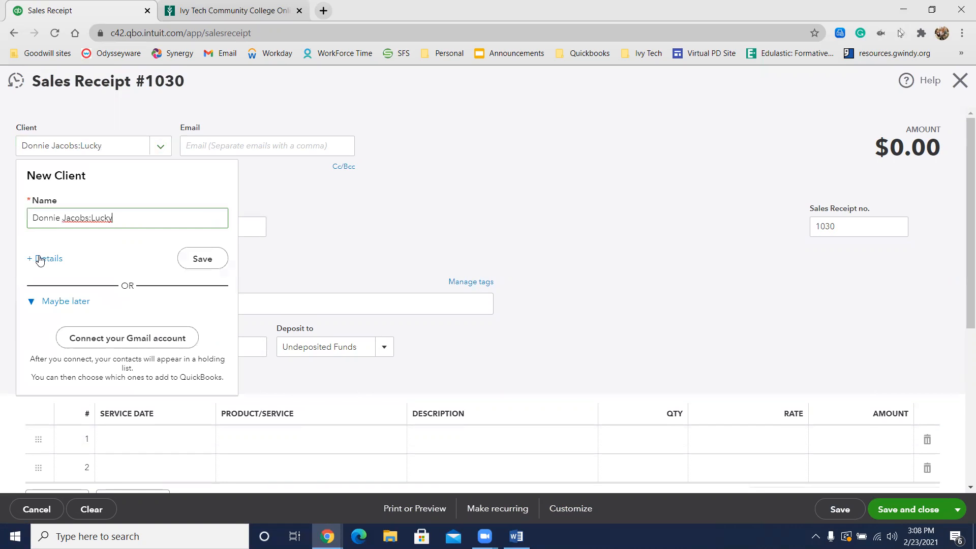
click(45, 257)
click(533, 266)
click(536, 278)
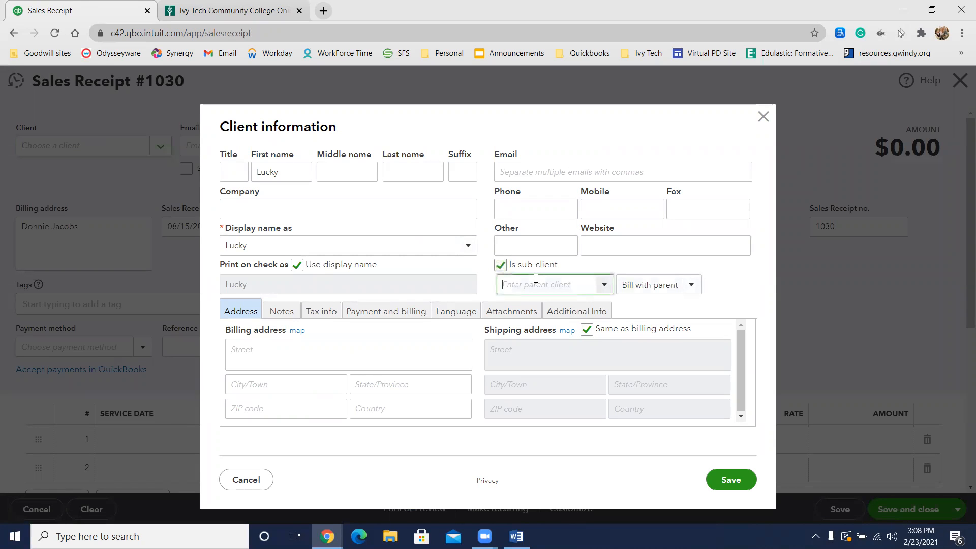
text(don)
click(533, 305)
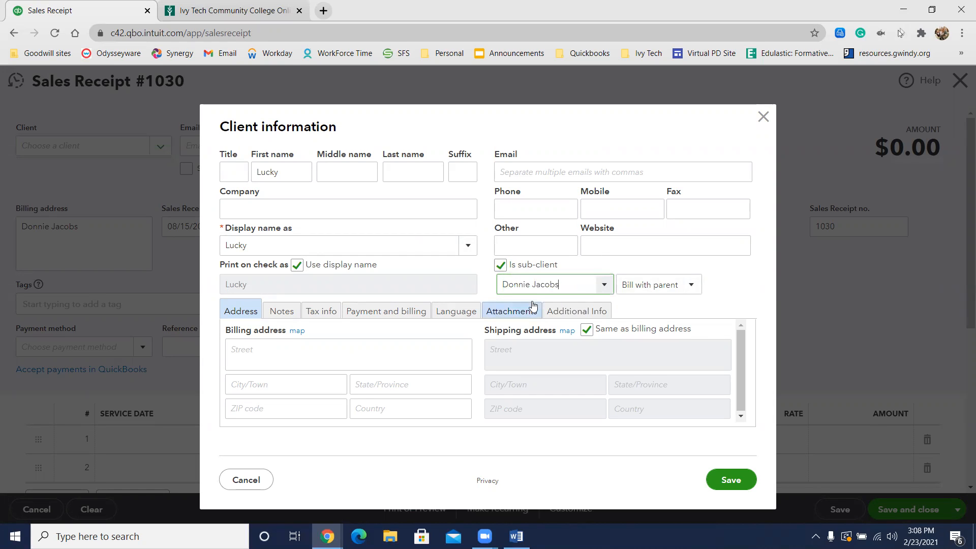
click(732, 480)
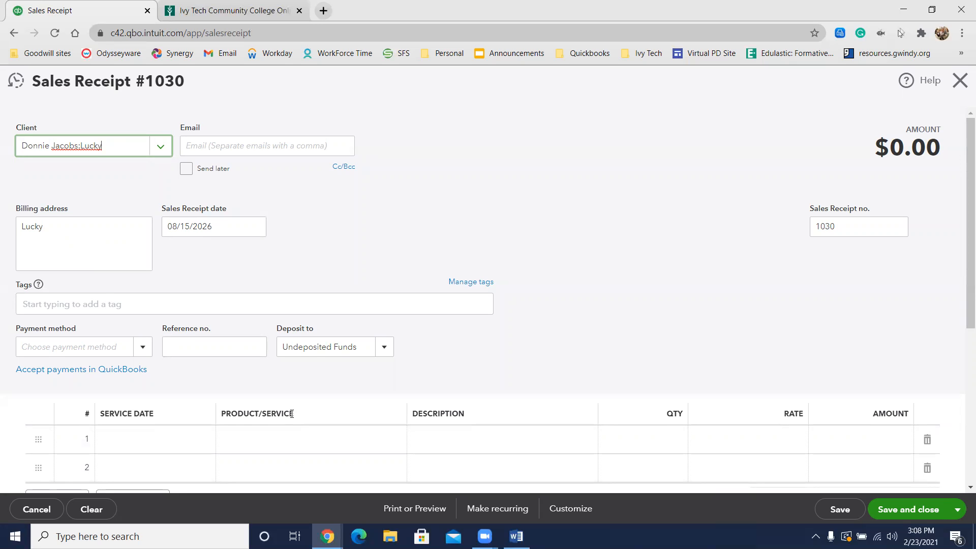
Step: Choose Full Pet Groom:Small as the product/service on the first line of Lucky's sales receipt
click(294, 439)
text(full)
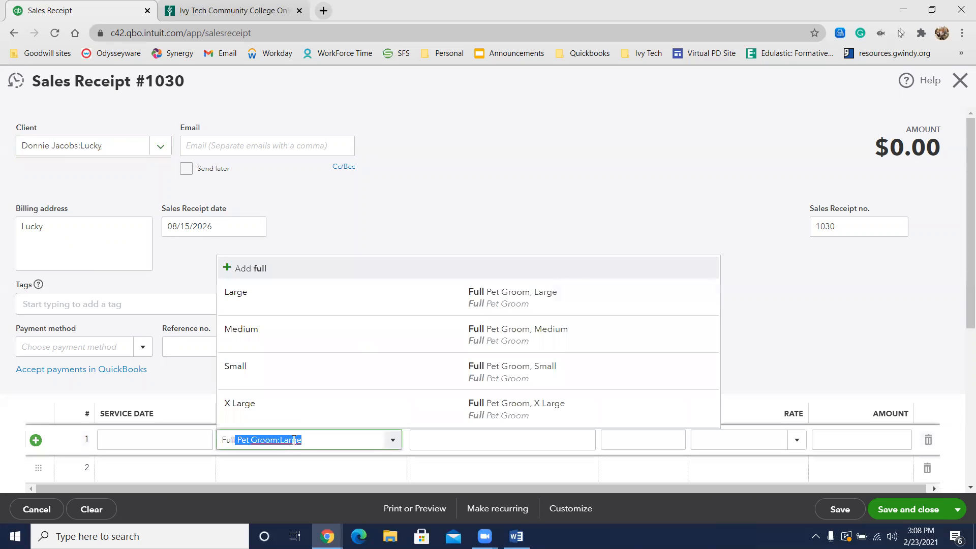
click(284, 371)
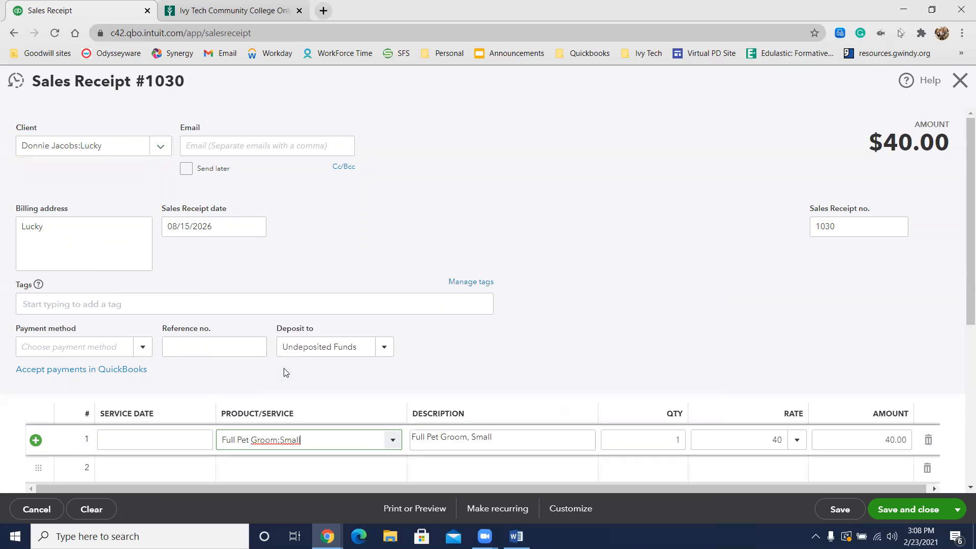
Step: Set the payment method to Check with reference number 77811, then save the sales receipt and start a new one
click(142, 346)
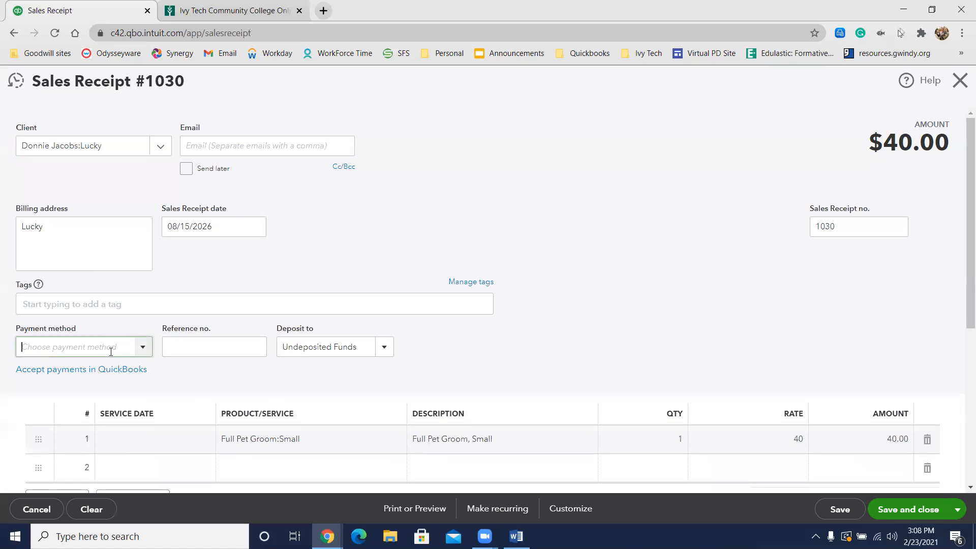
text(ch)
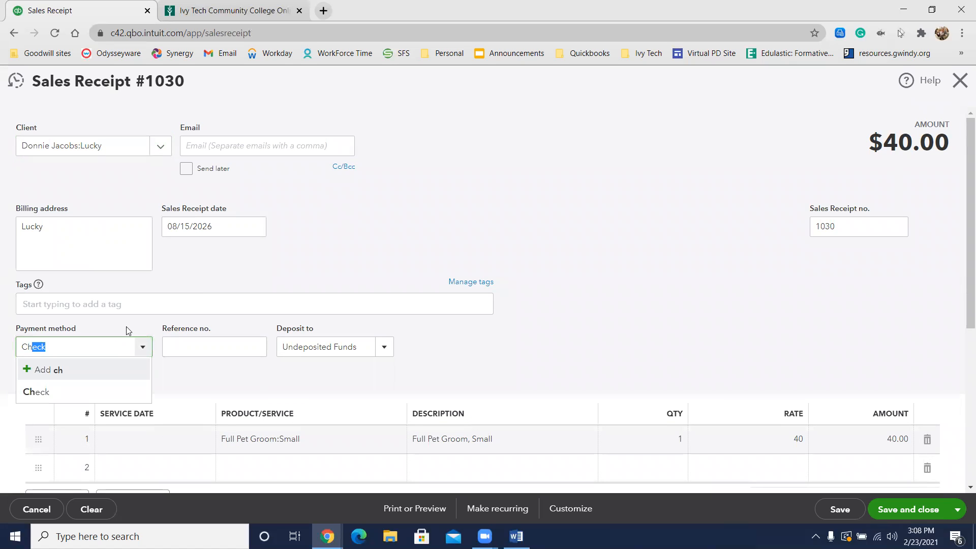
click(83, 391)
click(195, 347)
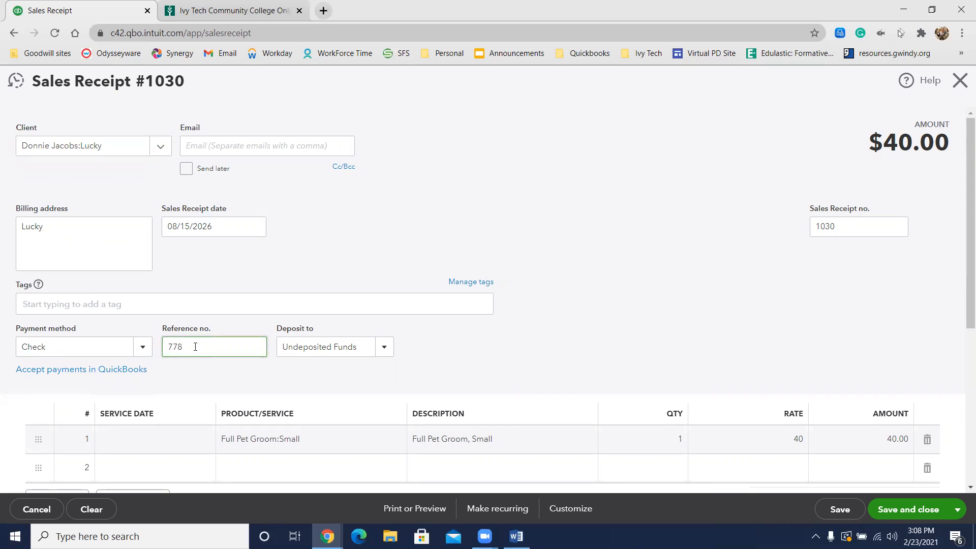
text(77811)
click(455, 331)
click(956, 509)
click(941, 468)
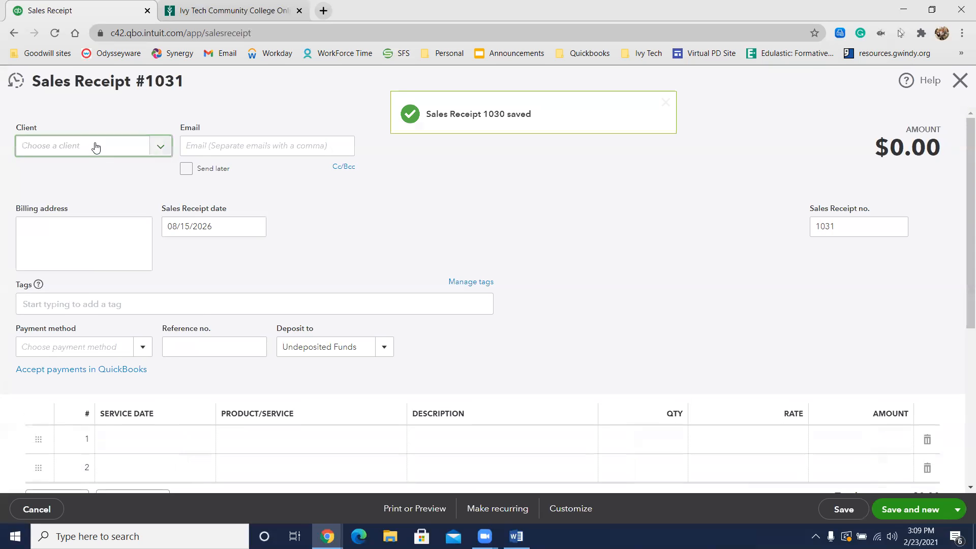
Step: On the new sales receipt, add the pet Nancy as a new sub-client of the same parent client as Lucky and save it
click(95, 147)
text(donn)
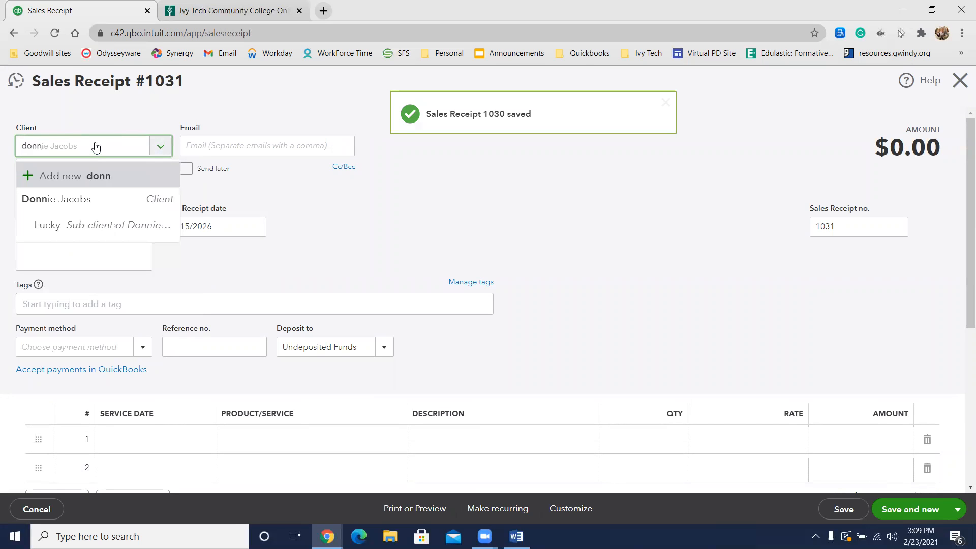
click(80, 201)
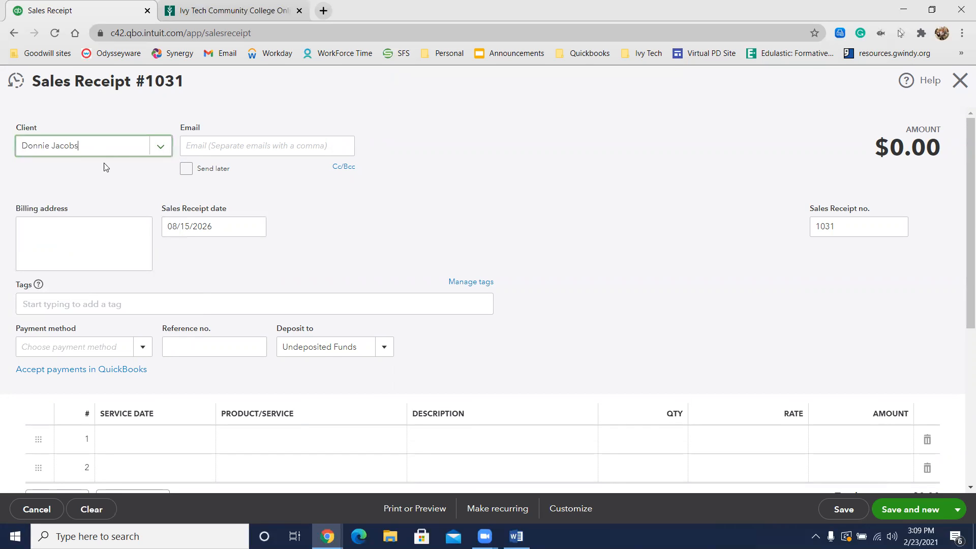
text(:)
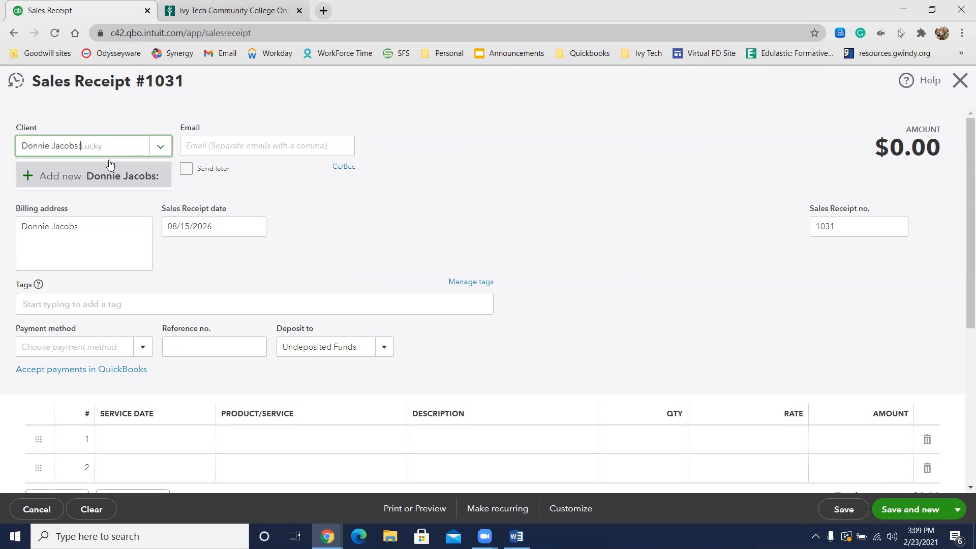
text(Nancy)
click(92, 176)
click(44, 261)
click(514, 265)
click(535, 284)
text(Donnie Jacobs)
click(537, 302)
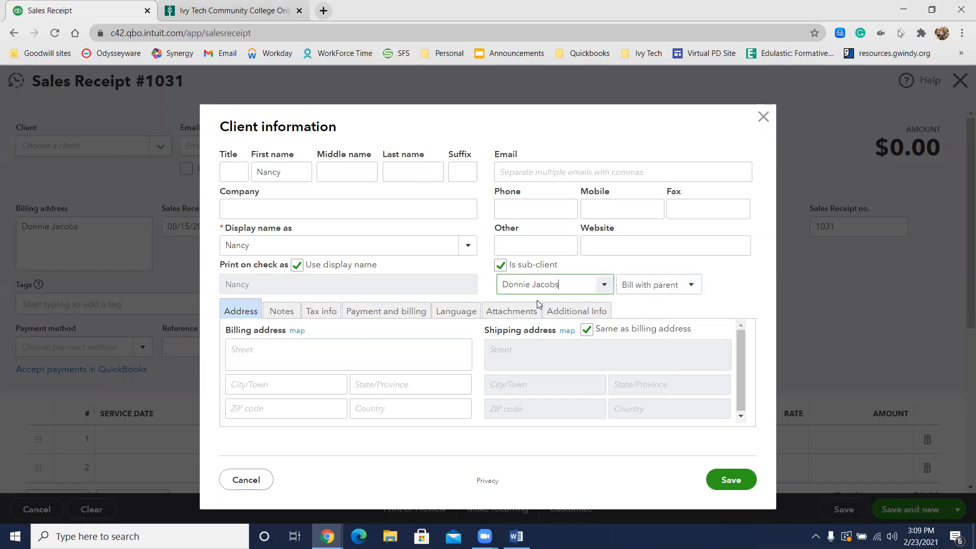
click(350, 271)
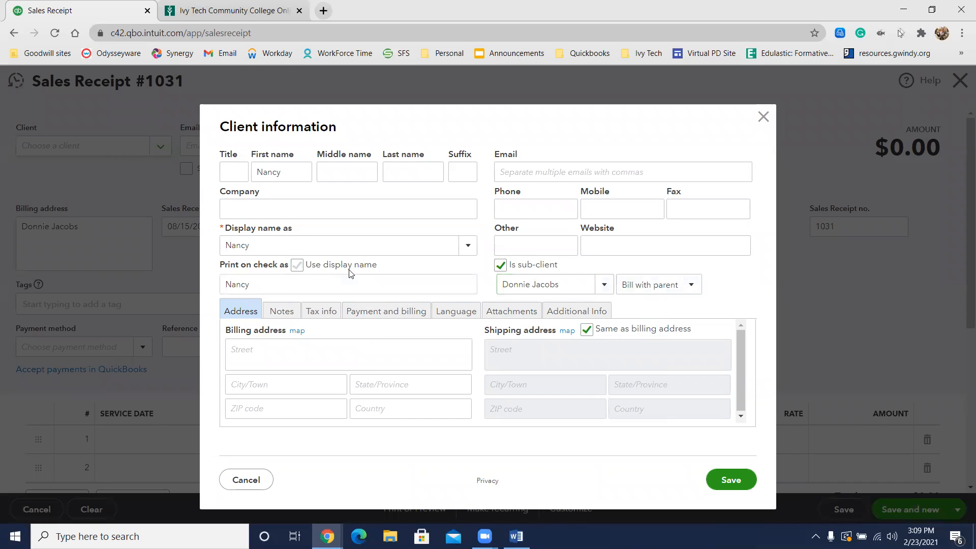
click(730, 481)
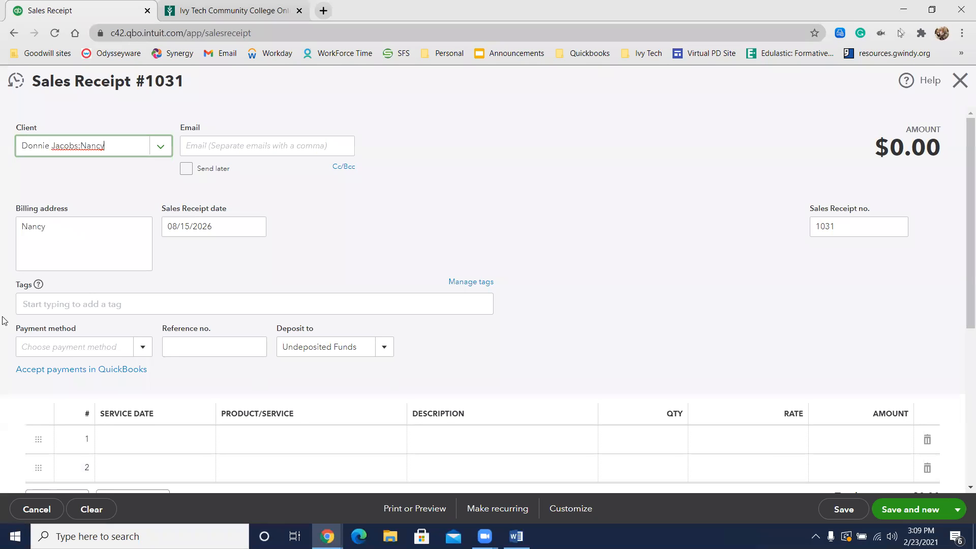
click(92, 347)
text(Check)
click(138, 391)
click(196, 350)
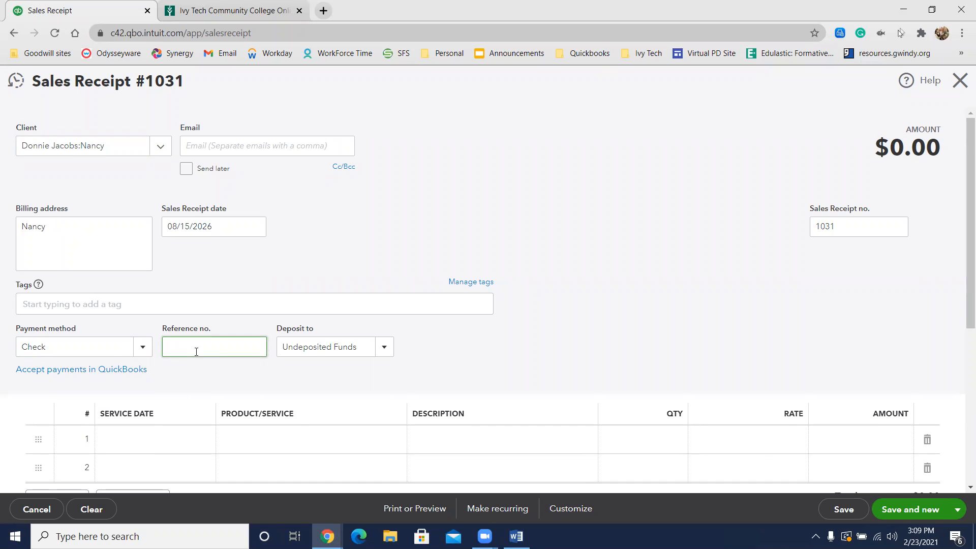
Step: Set the payment method of Nancy's sales receipt to Cash
click(143, 351)
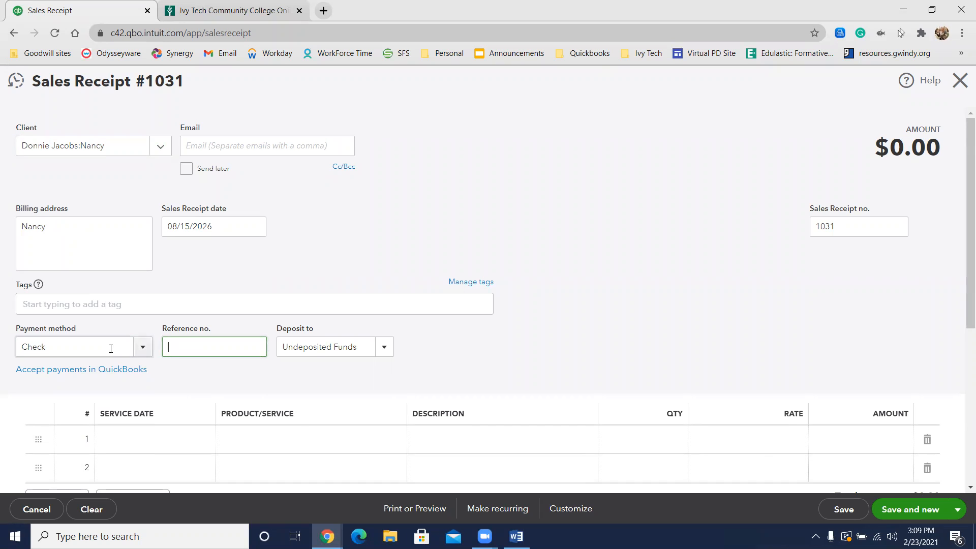
click(142, 347)
click(81, 392)
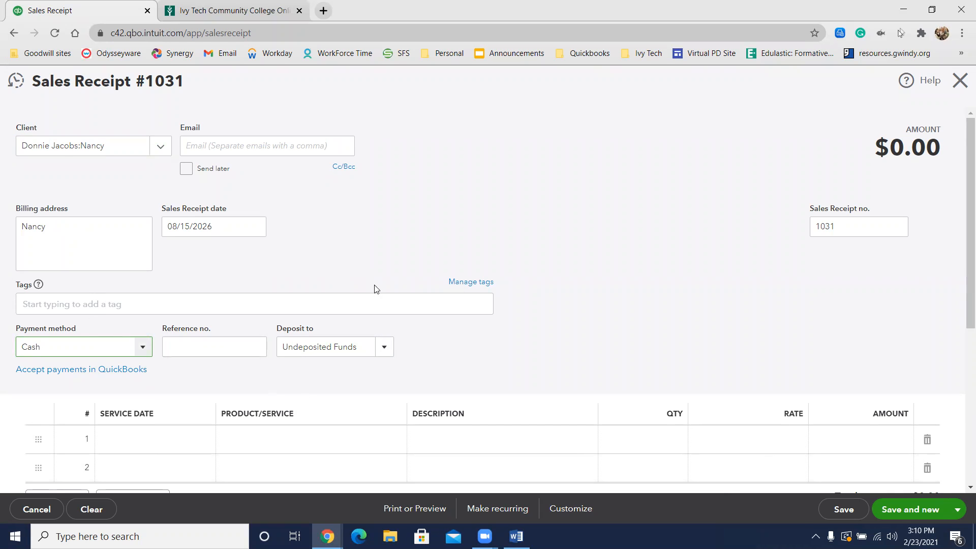
Step: Fill the first line of Nancy's receipt with Full Pet Groom:Small, then save it and start a new sales receipt
click(272, 436)
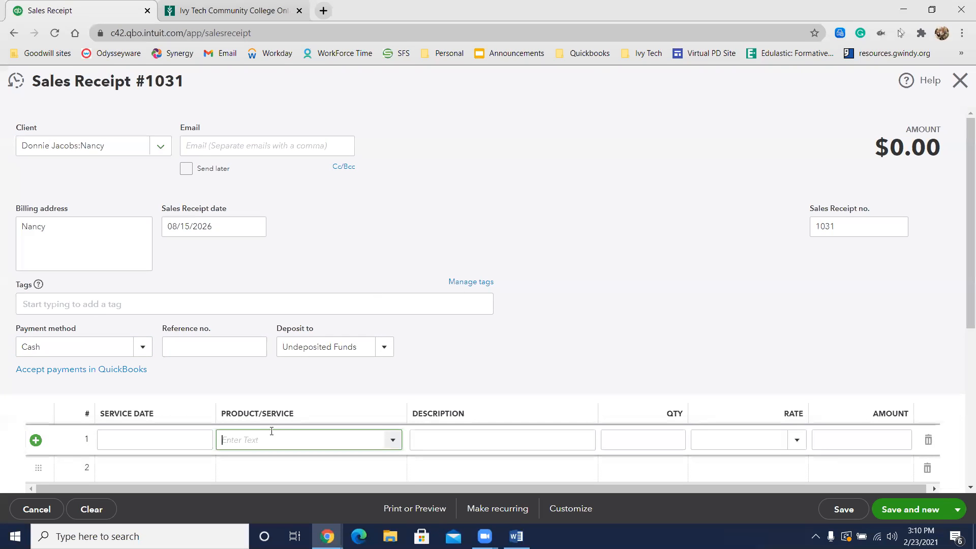
text(full)
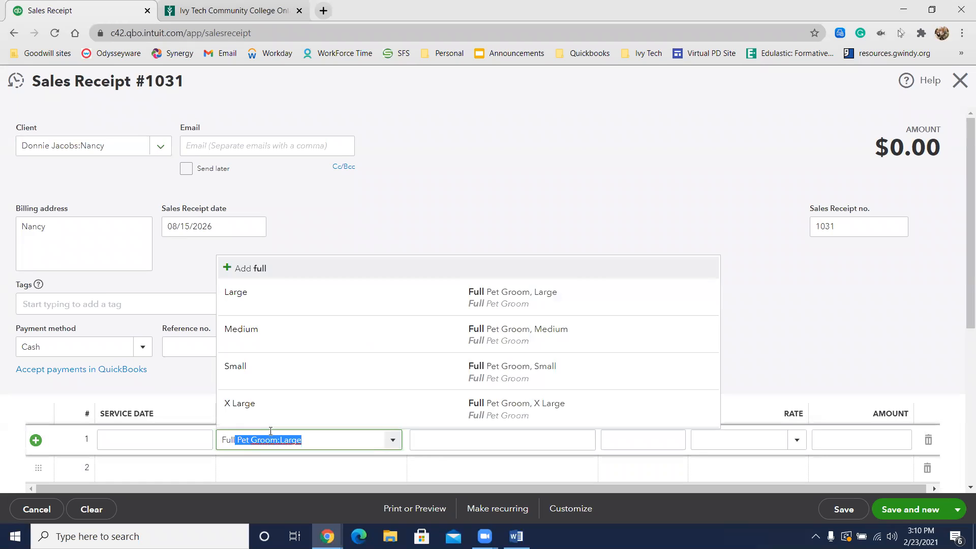
click(282, 370)
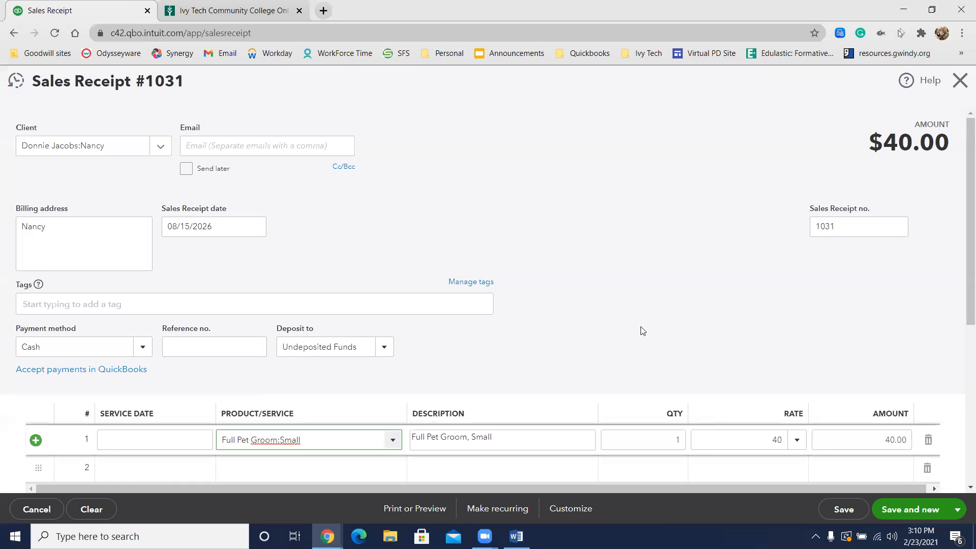
scroll(643, 331, down, 2)
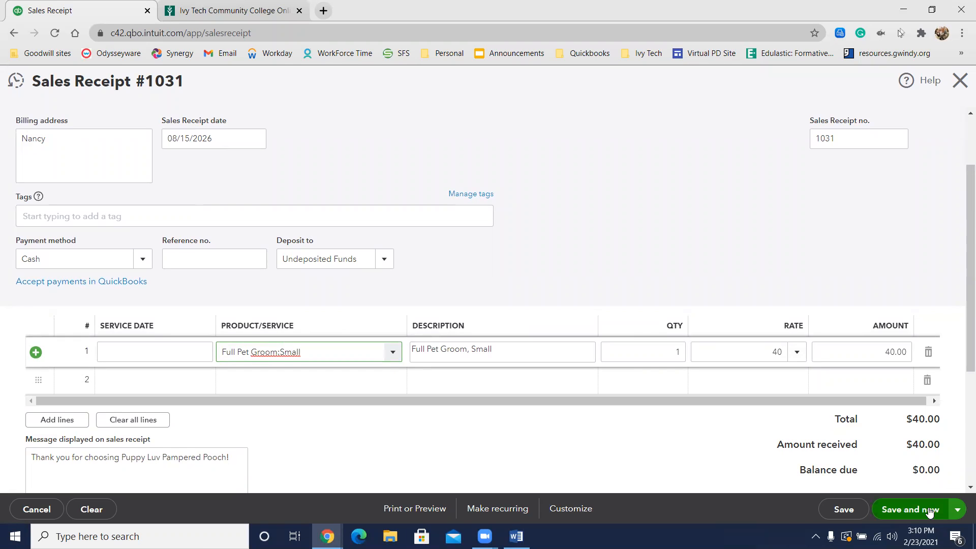
click(930, 512)
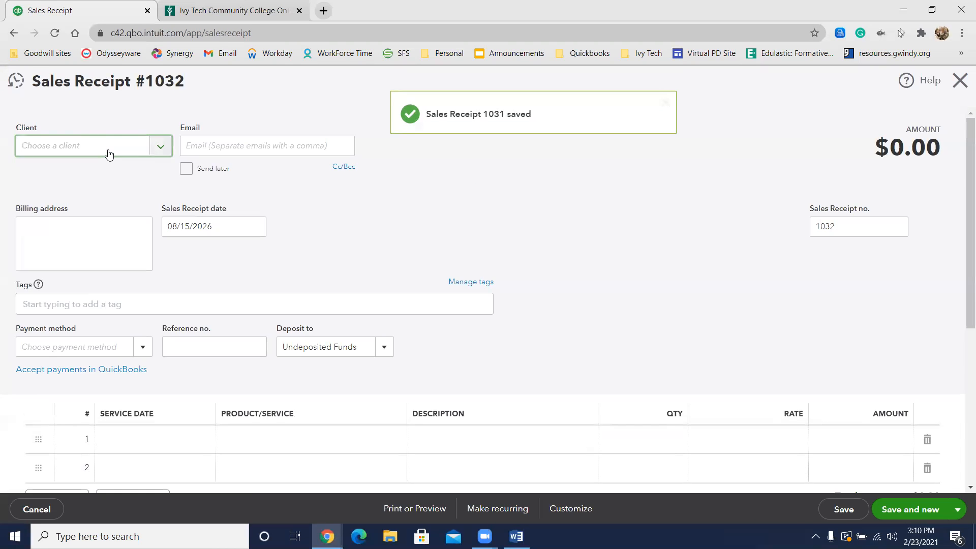
Step: On the new sales receipt, start a new client entry for the pet Dolly under the same parent client as Nancy
click(109, 153)
text(do)
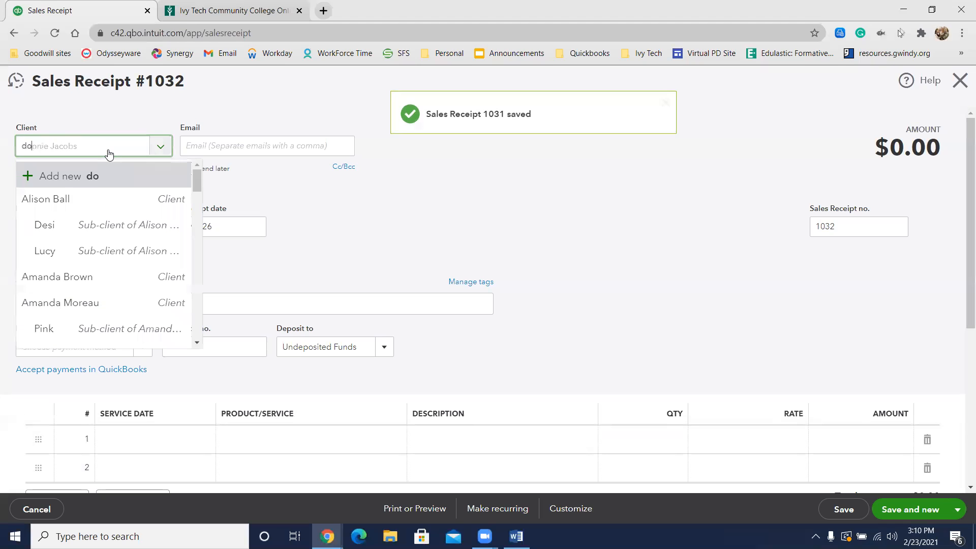
text(nn)
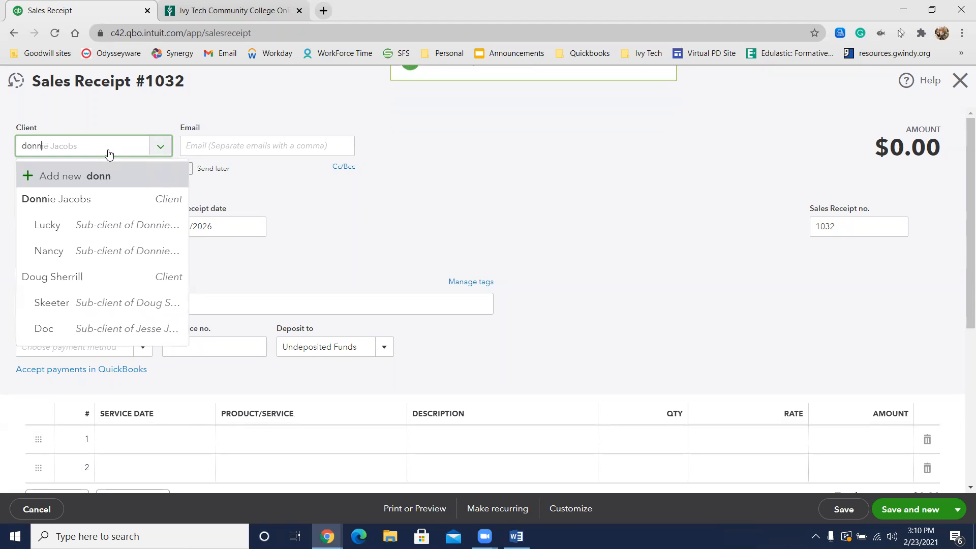
click(72, 202)
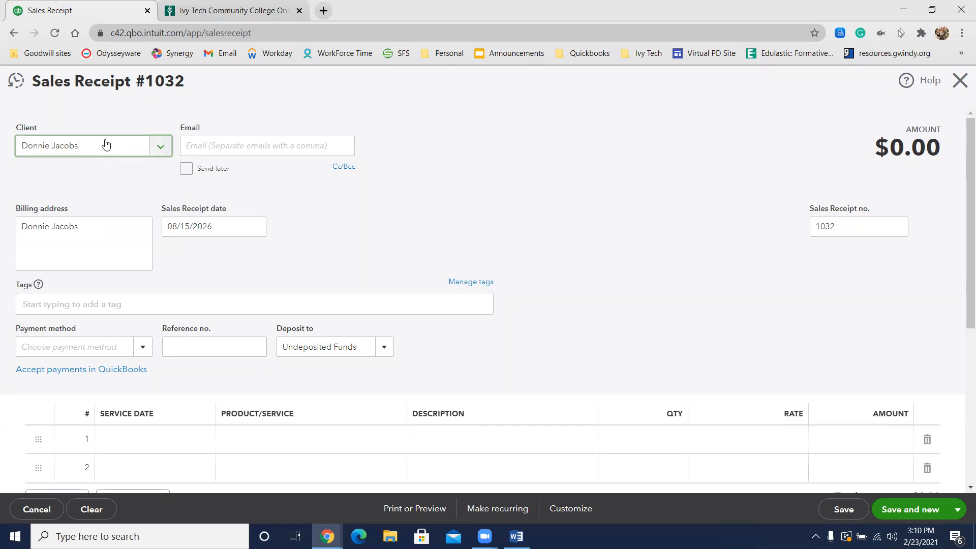
text(:Dolly)
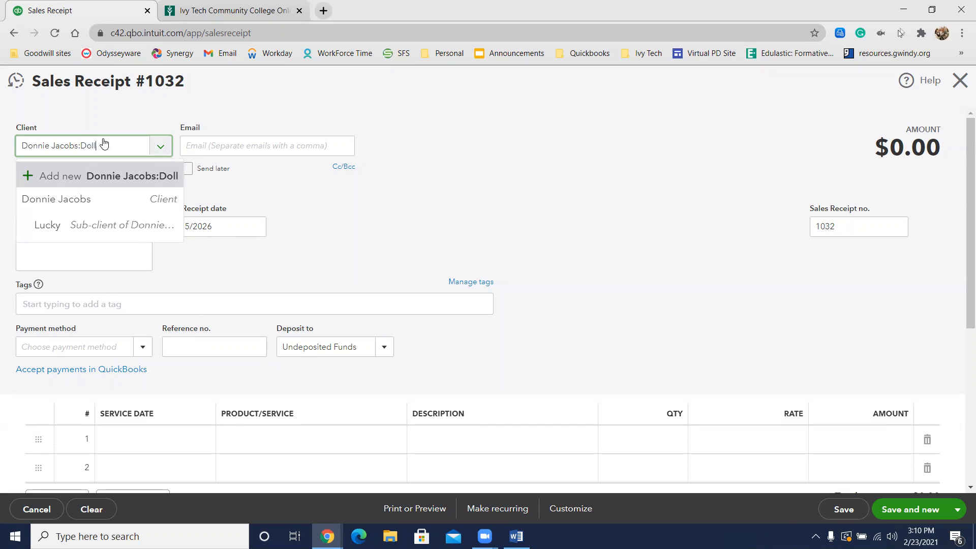
click(97, 179)
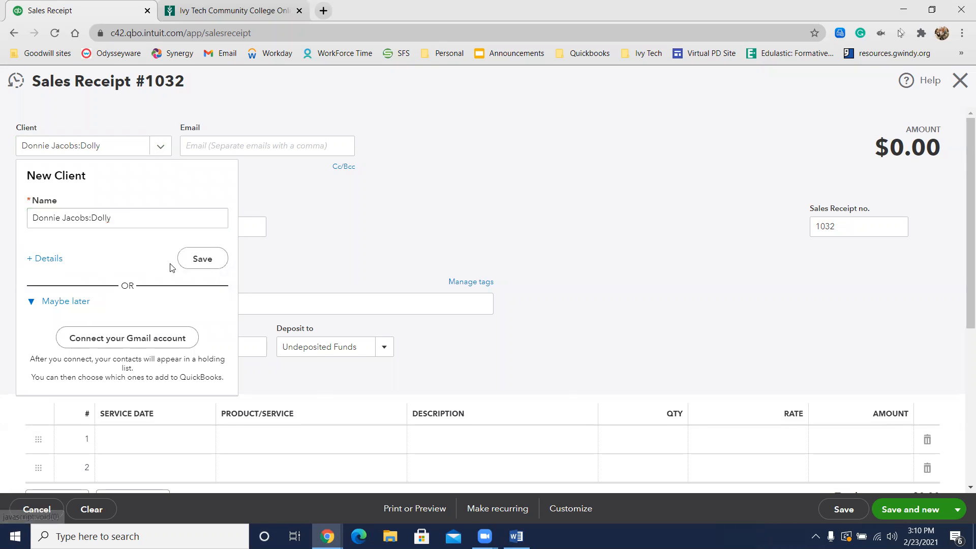
Step: In Dolly's client details, mark the pet as a sub-client of the same parent client as Nancy and save the record
click(47, 259)
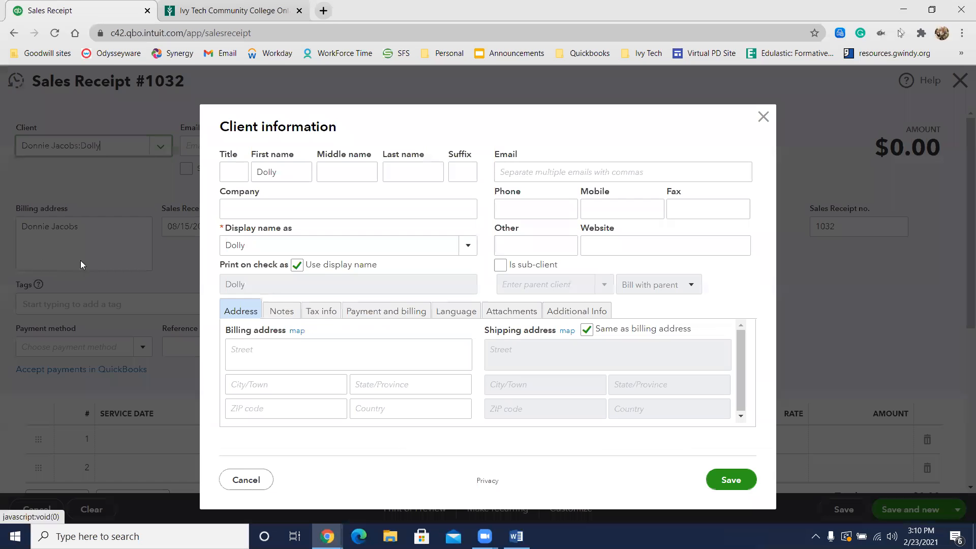
click(518, 265)
click(523, 282)
text(donn)
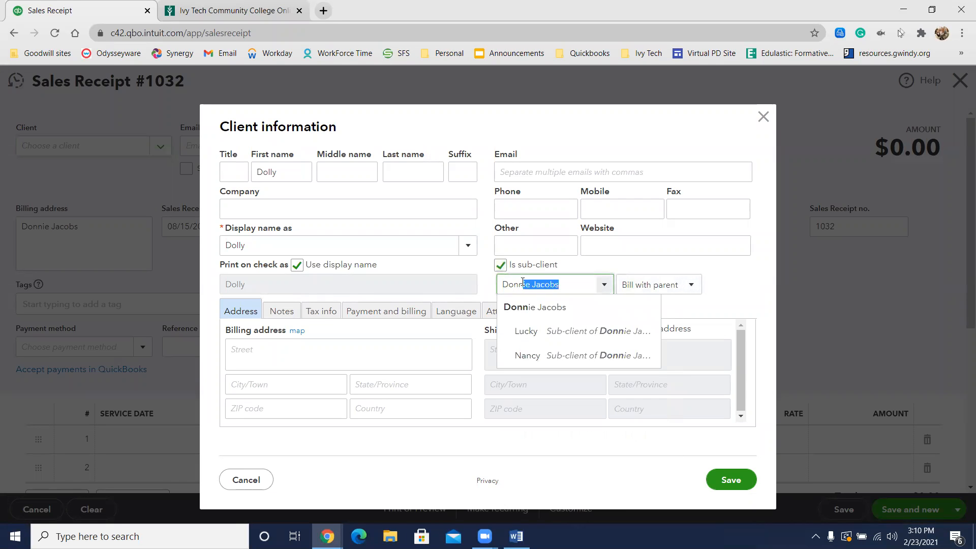
click(529, 308)
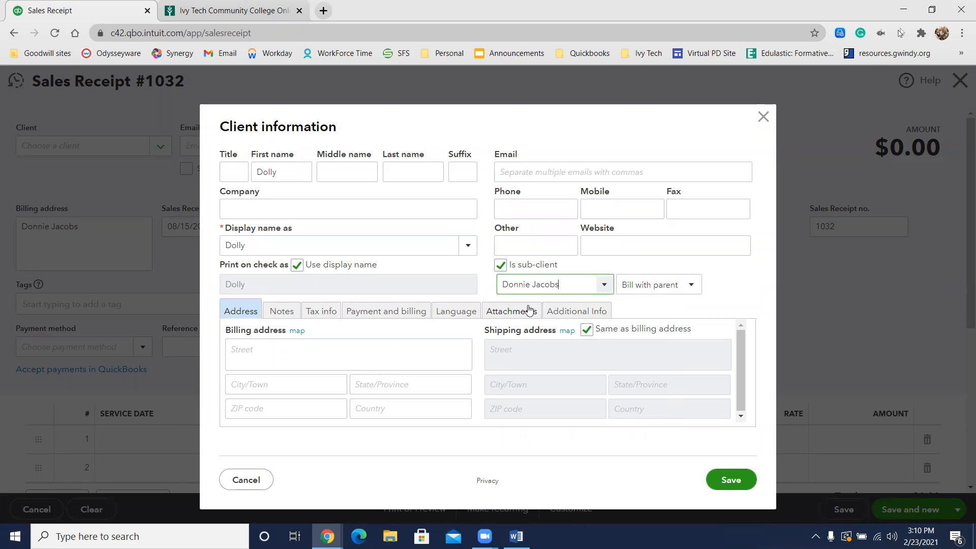
click(730, 479)
Step: Fill the first line of Dolly's sales receipt with Full Pet Groom:Small
scroll(466, 341, down, 2)
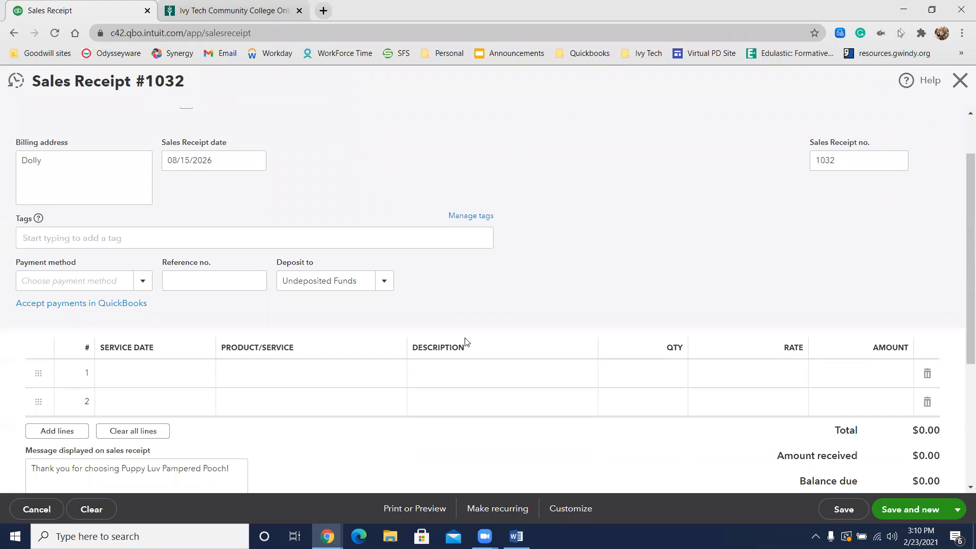
click(326, 357)
text(full)
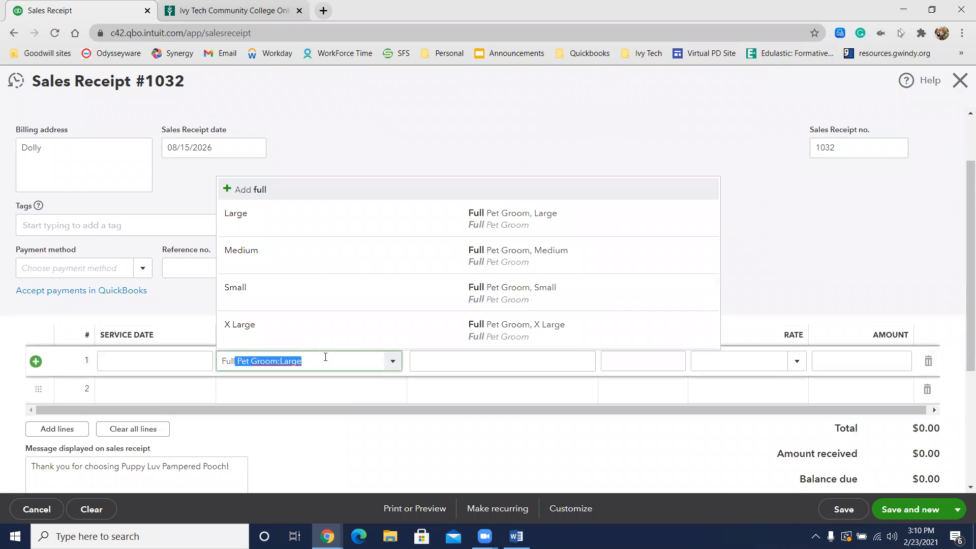
click(306, 287)
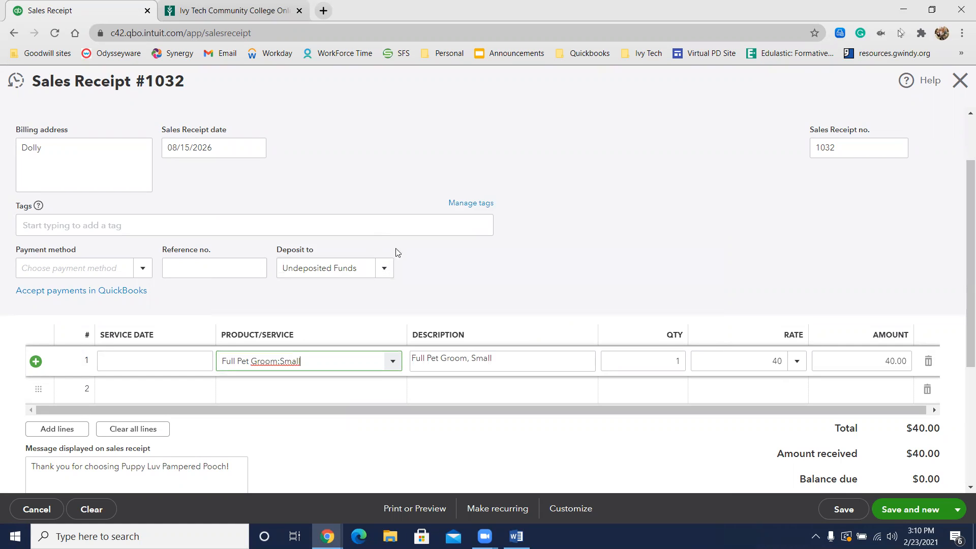
Step: Set the payment method of Dolly's sales receipt to Cash, then save and close the receipt
click(108, 264)
text(cas)
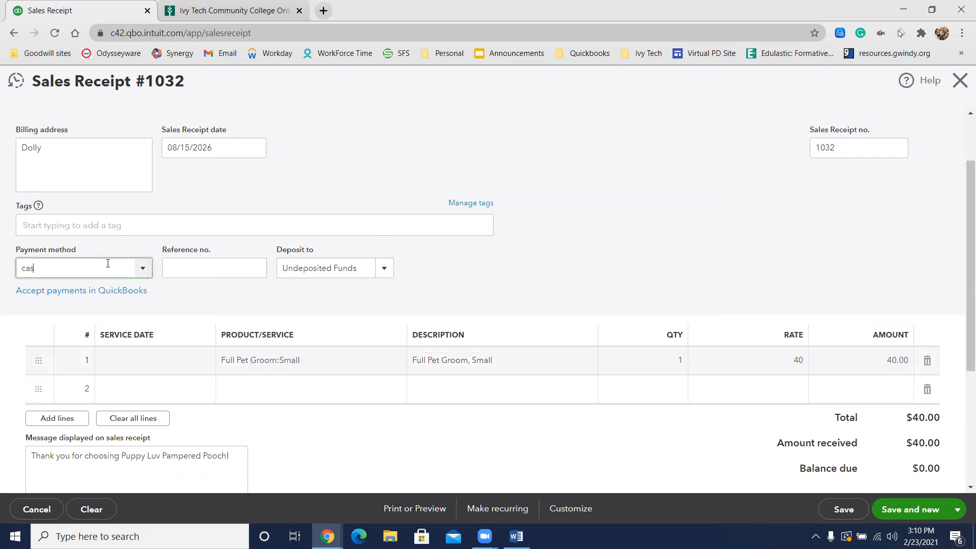
click(57, 314)
scroll(362, 260, up, 2)
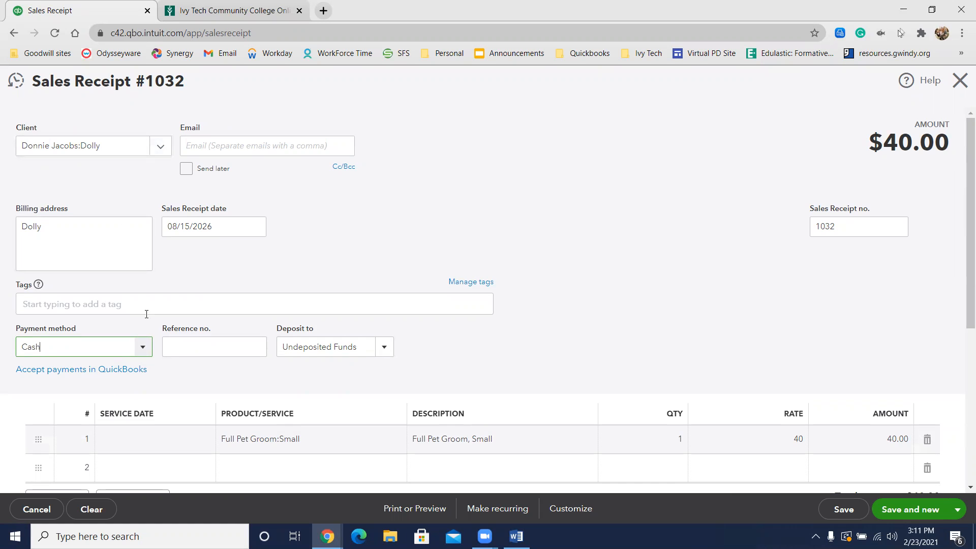
scroll(453, 334, down, 3)
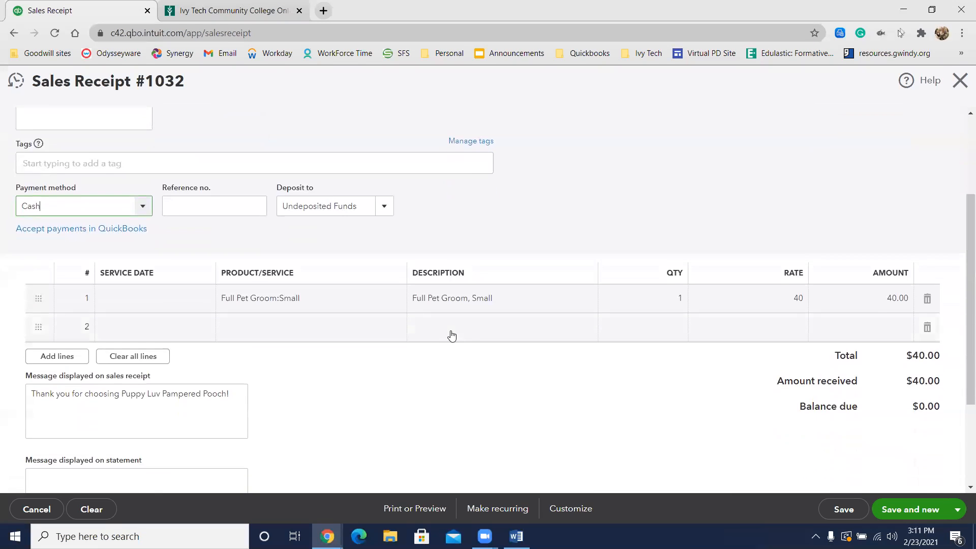
scroll(452, 334, up, 3)
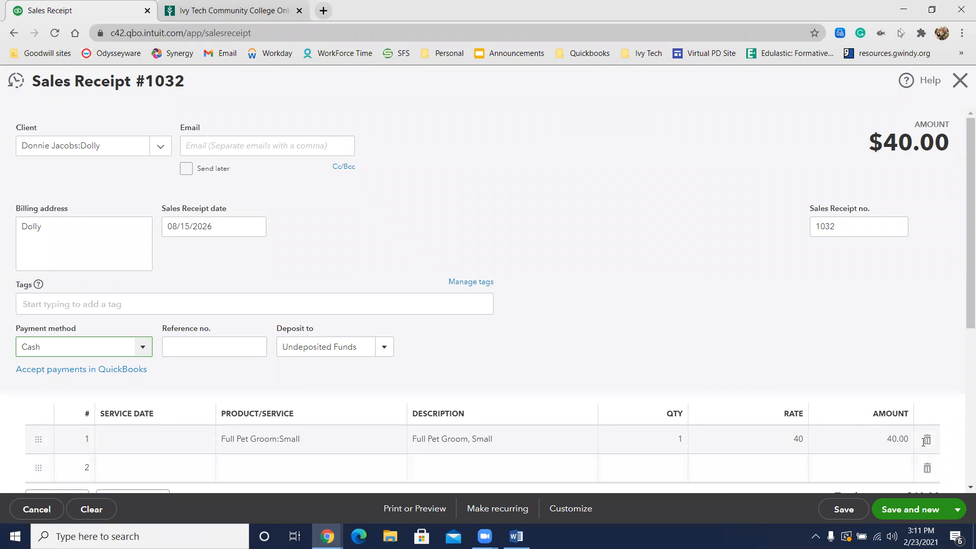
click(958, 510)
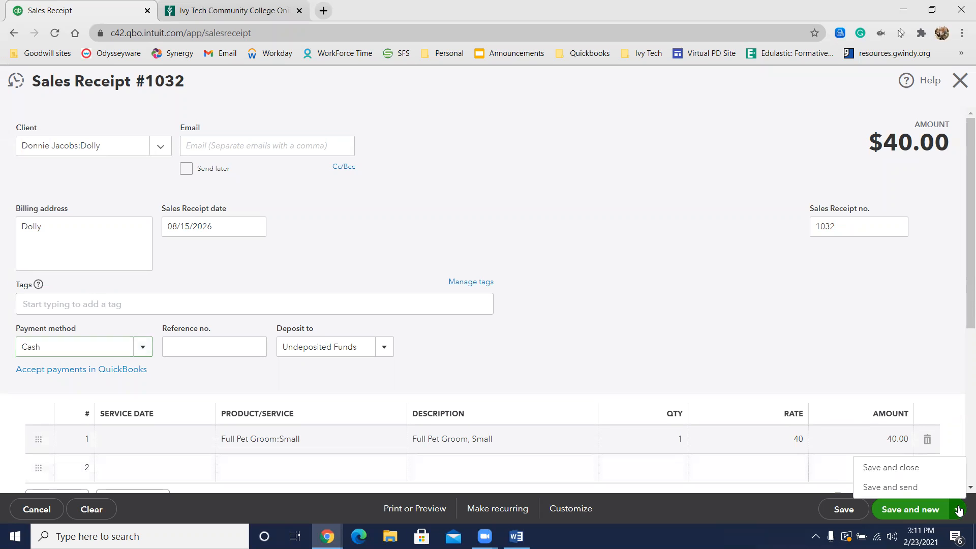
click(930, 472)
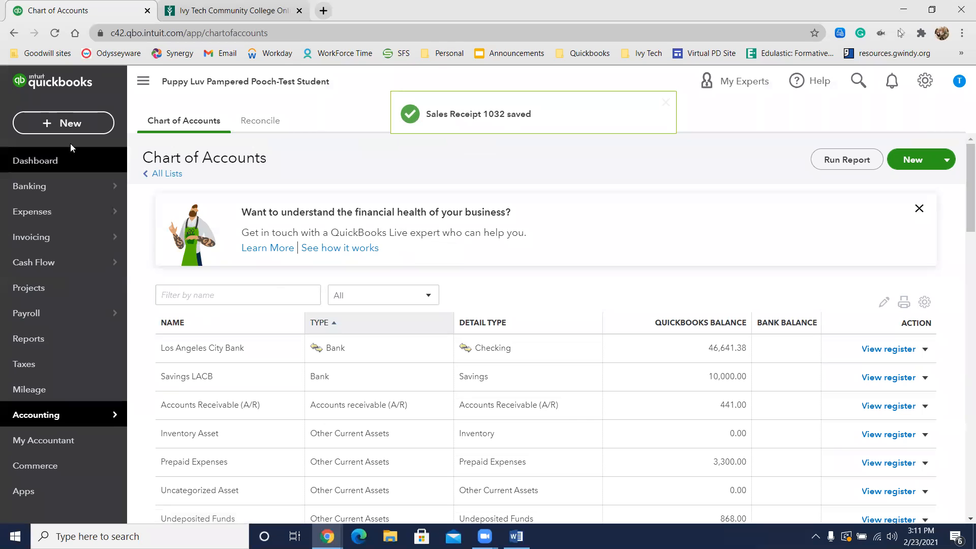
Step: Open the list of all sales transactions and bring up the 08/15/2026 sales receipts
mouse_move(66, 193)
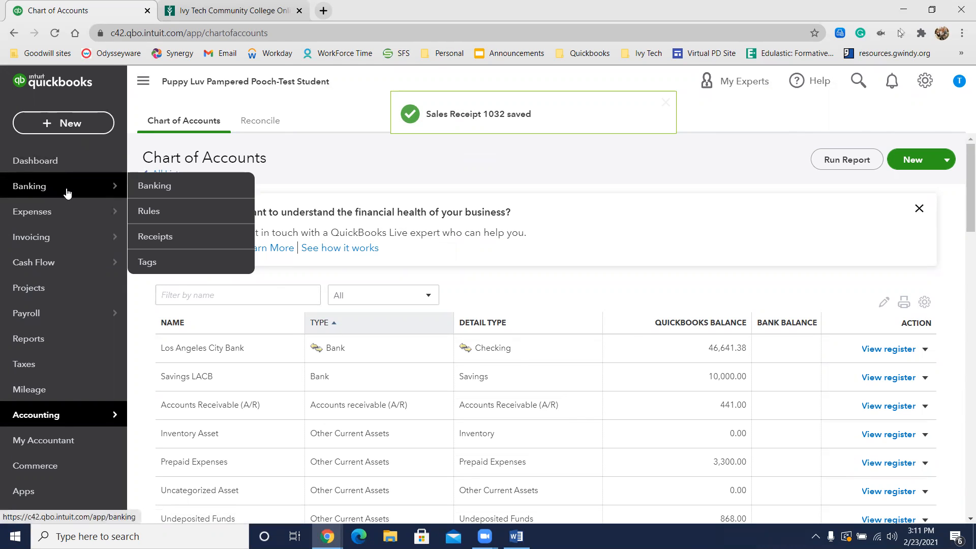
mouse_move(61, 235)
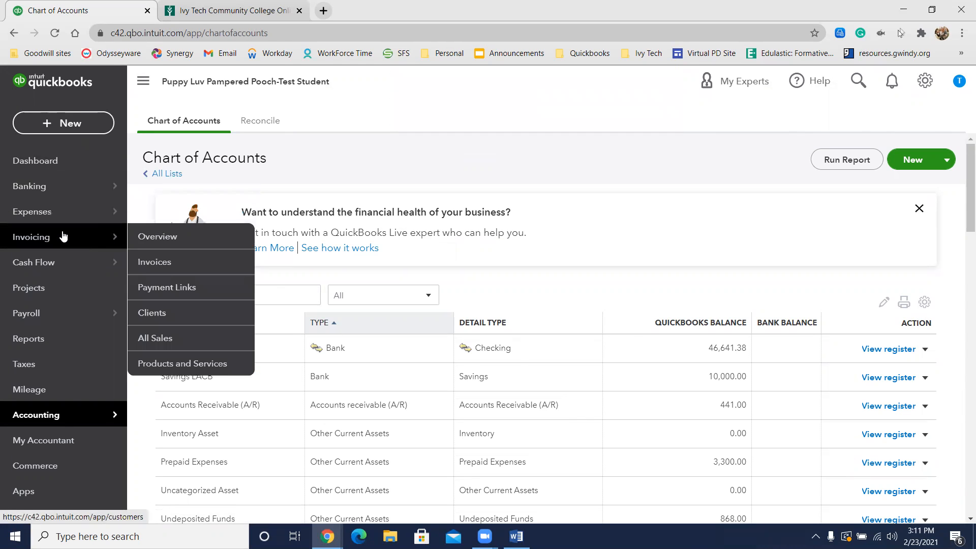
click(154, 338)
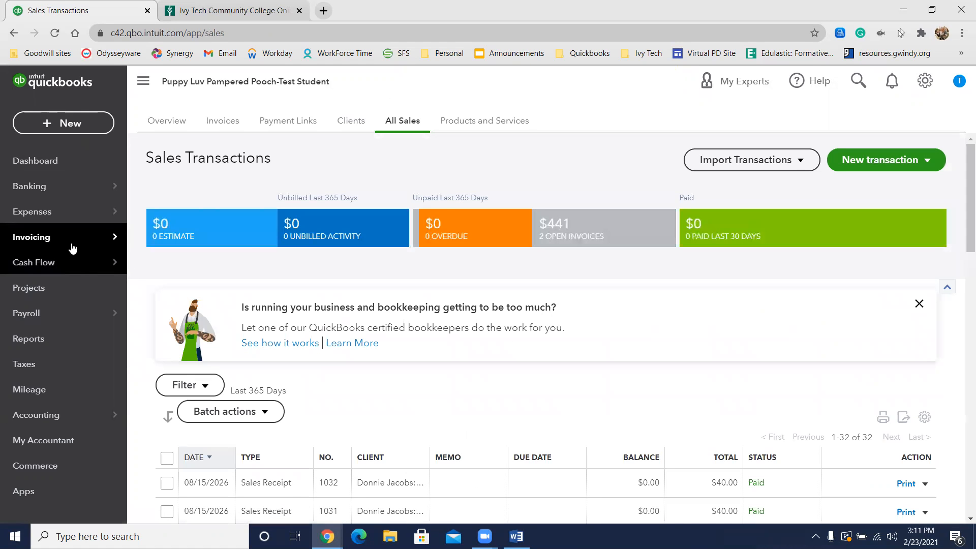
mouse_move(83, 239)
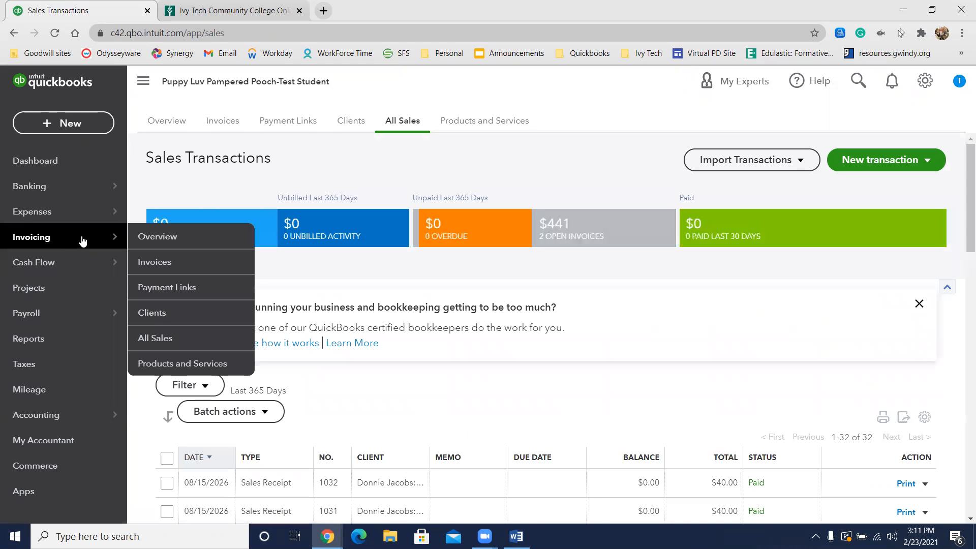
click(154, 339)
scroll(393, 388, down, 2)
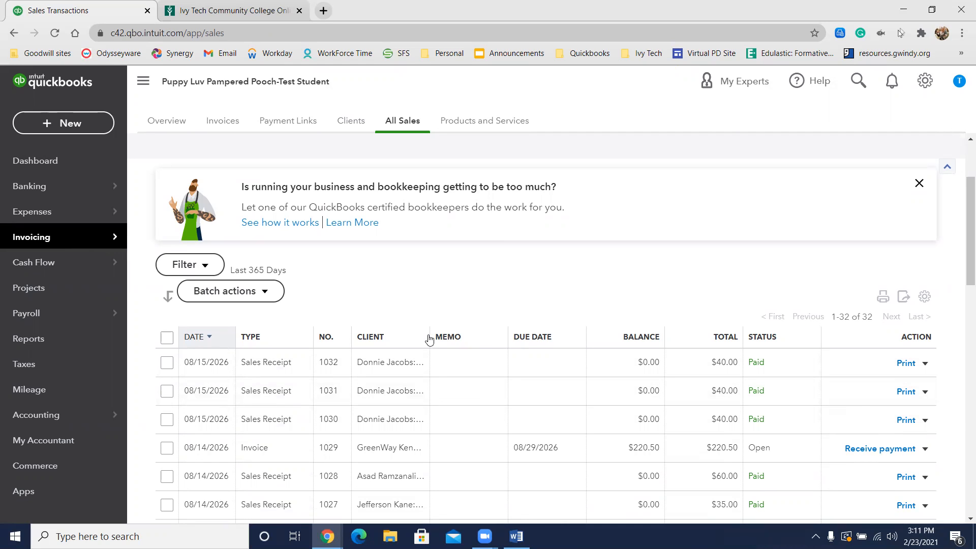
Step: Widen the Client column so the pet names show in full, and open Lucky's sales receipt 1030
drag(430, 335, 447, 338)
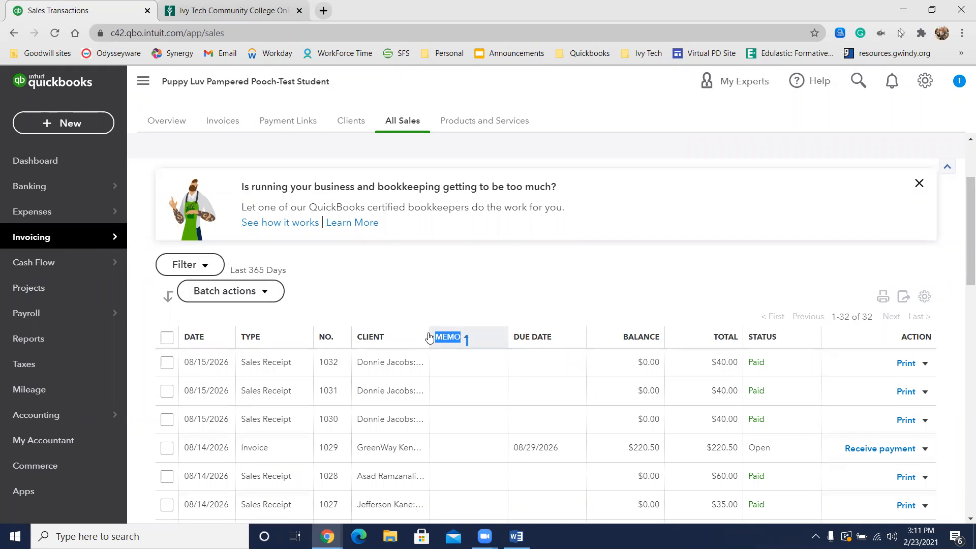
drag(430, 336, 461, 336)
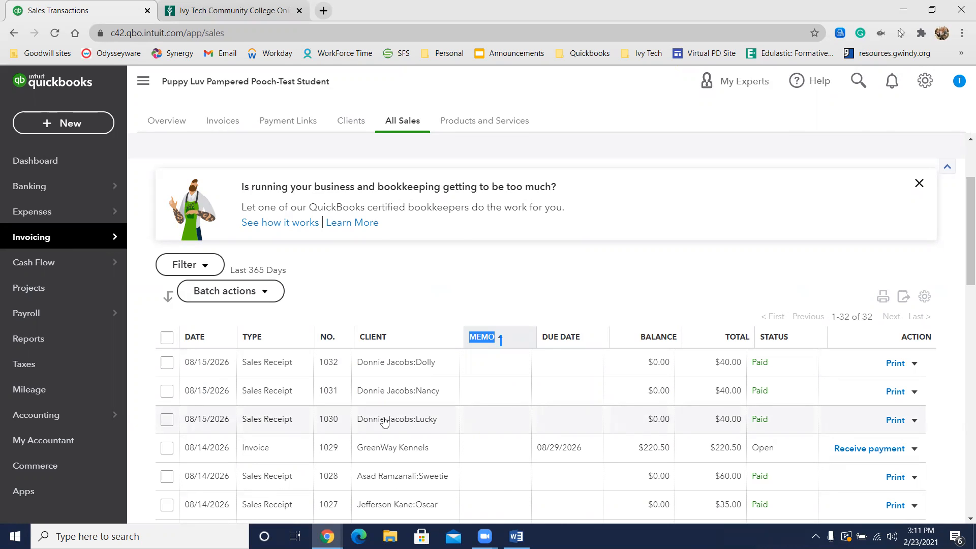
click(412, 419)
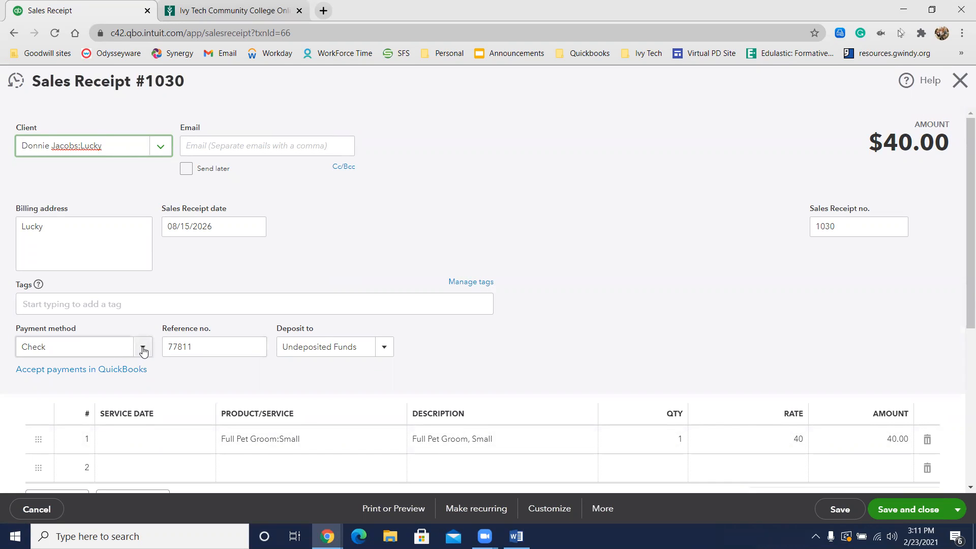
Step: Change the payment method of Lucky's sales receipt to Cash, clear its reference number, then save and close it
click(120, 352)
click(93, 392)
click(213, 340)
key(BackSpace)
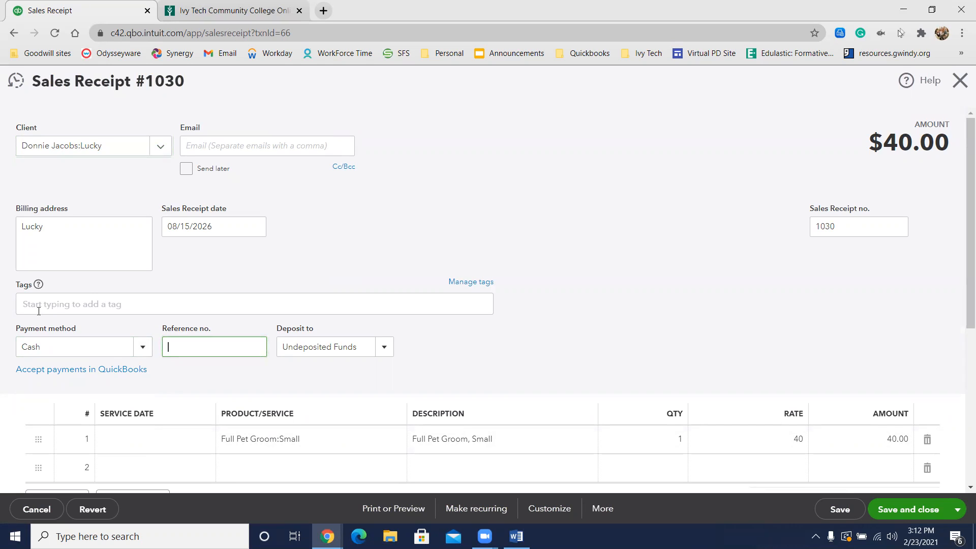
scroll(188, 344, down, 1)
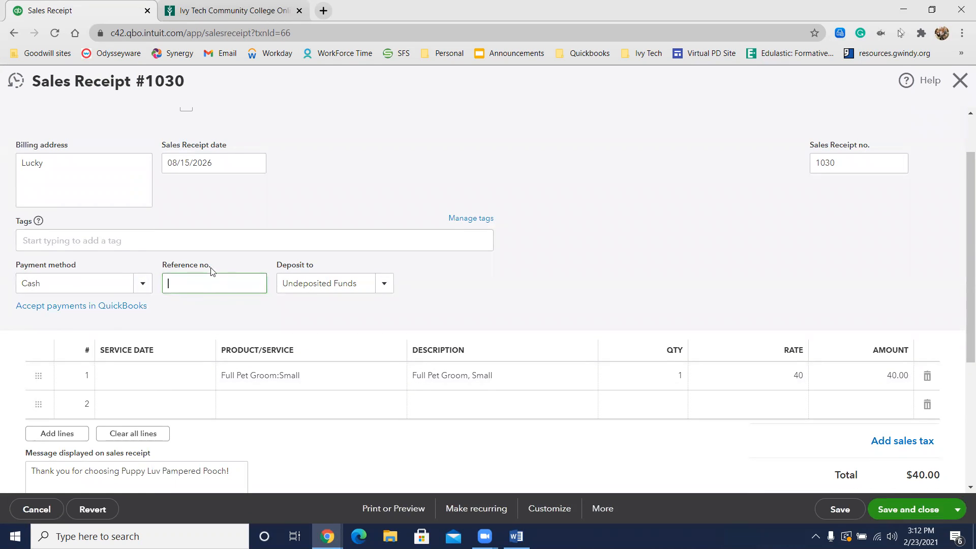
click(894, 512)
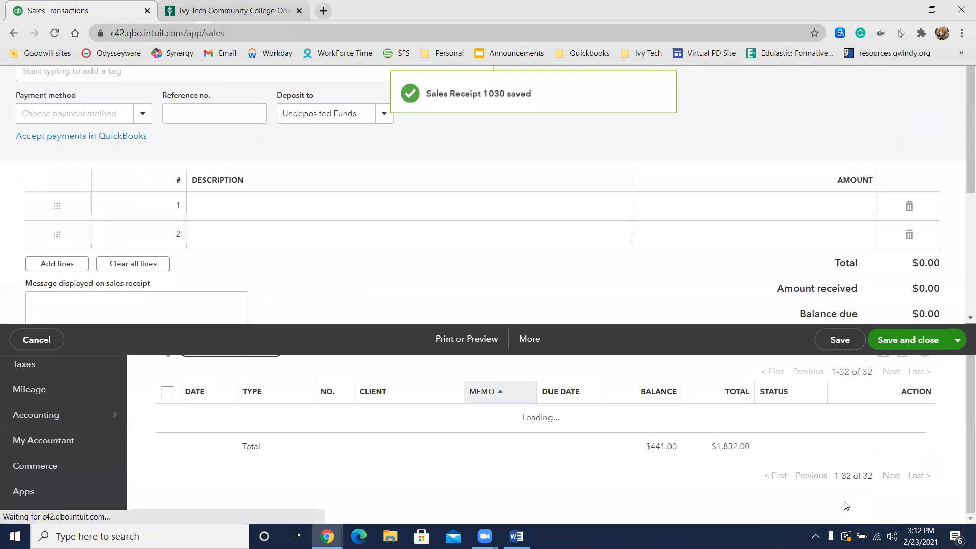
Step: Start a new sales receipt from the sales transactions list
scroll(492, 320, up, 2)
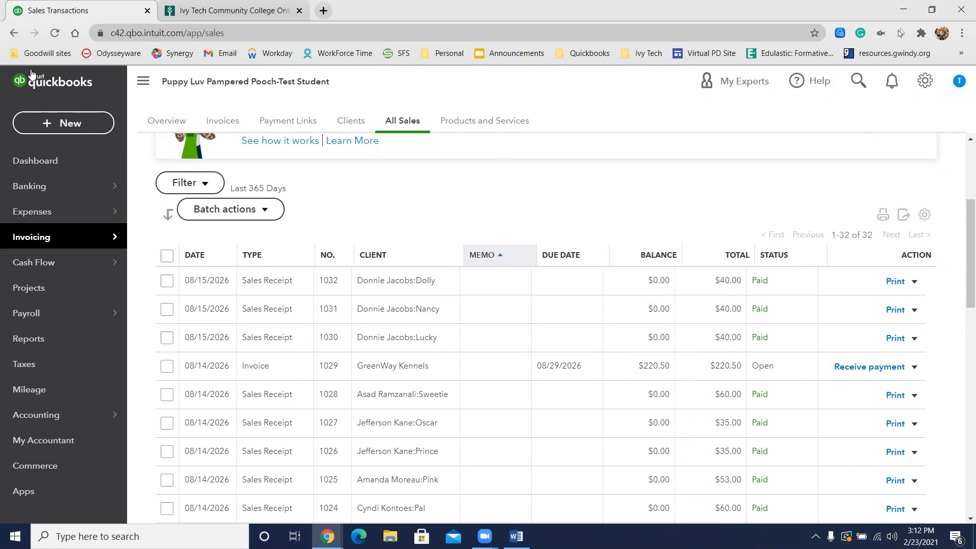
click(67, 128)
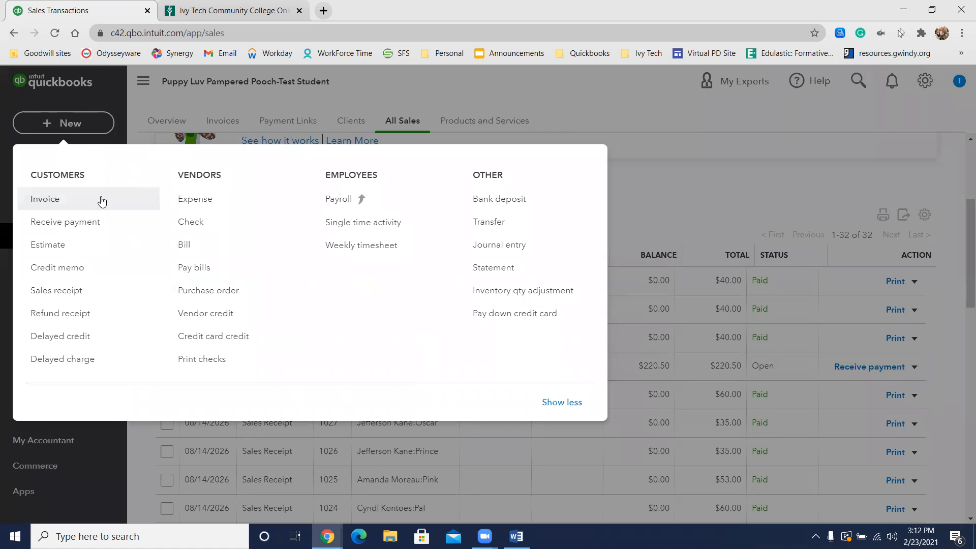
click(61, 294)
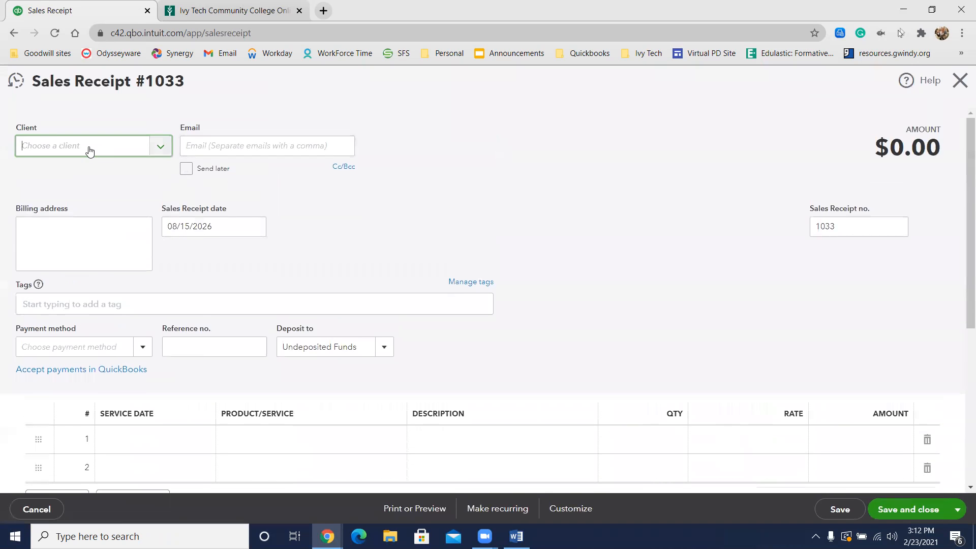
Step: Enter the next customer's full name as a new client on the sales receipt and save the client
click(89, 150)
text(joh)
key(BackSpace)
key(BackSpace)
key(BackSpace)
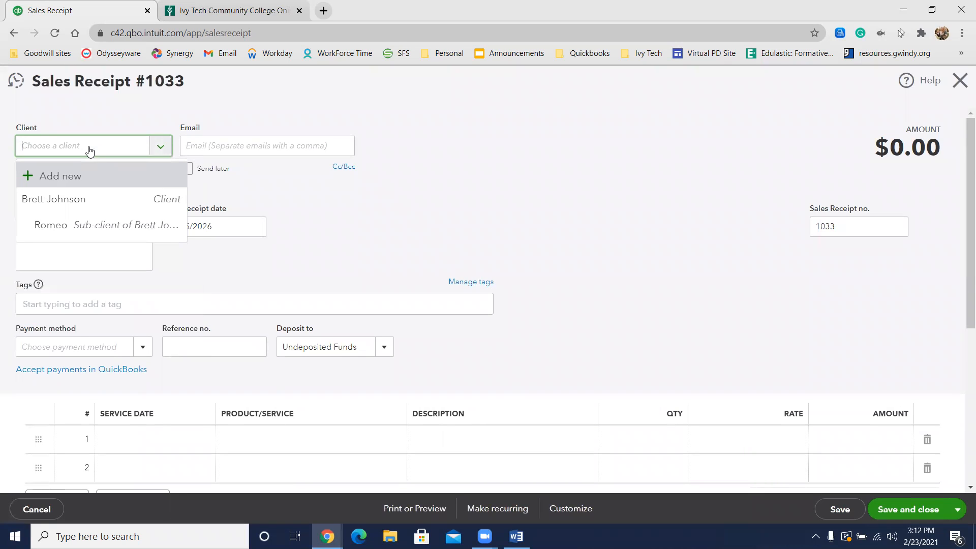
text(John Cannon)
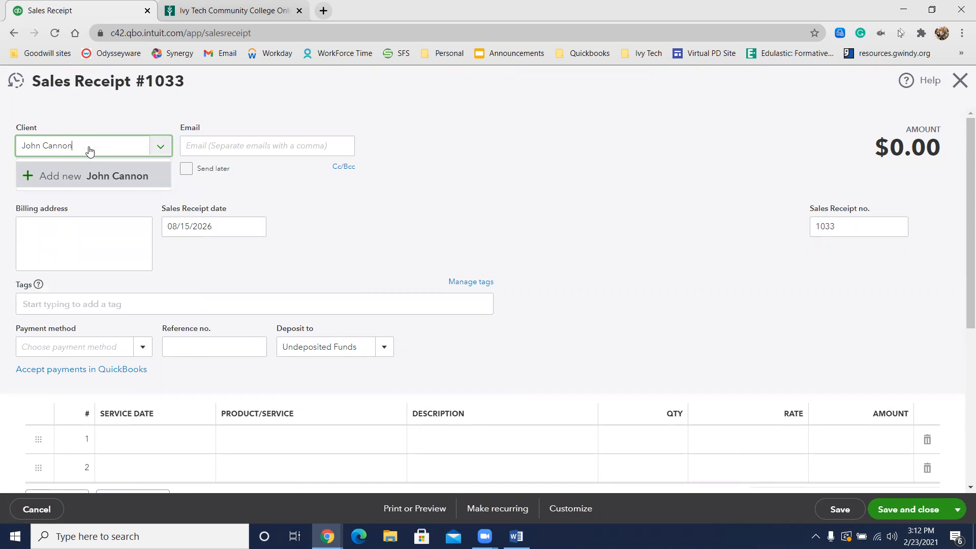
key(BackSpace)
key(BackSpace)
key(BackSpace)
key(BackSpace)
key(BackSpace)
key(BackSpace)
text(Kannon)
click(81, 175)
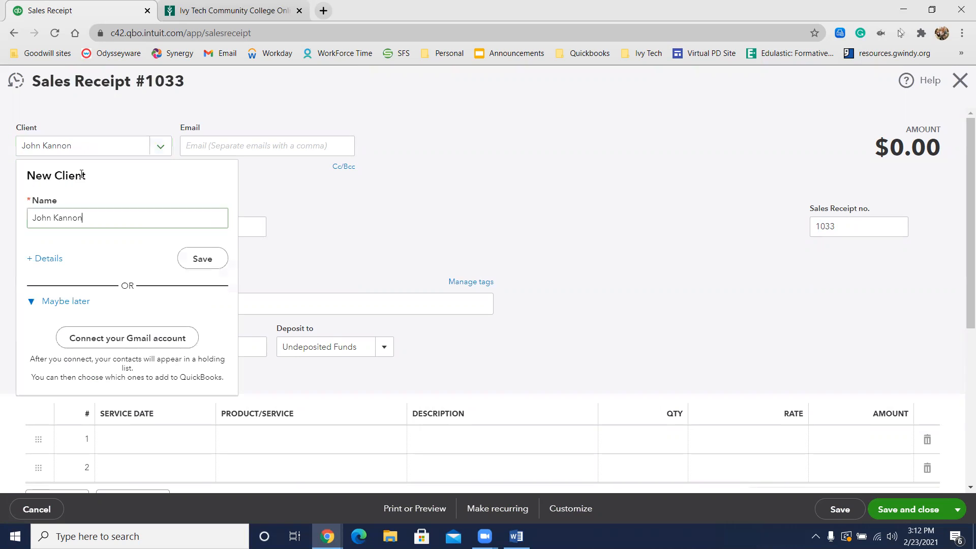
click(203, 262)
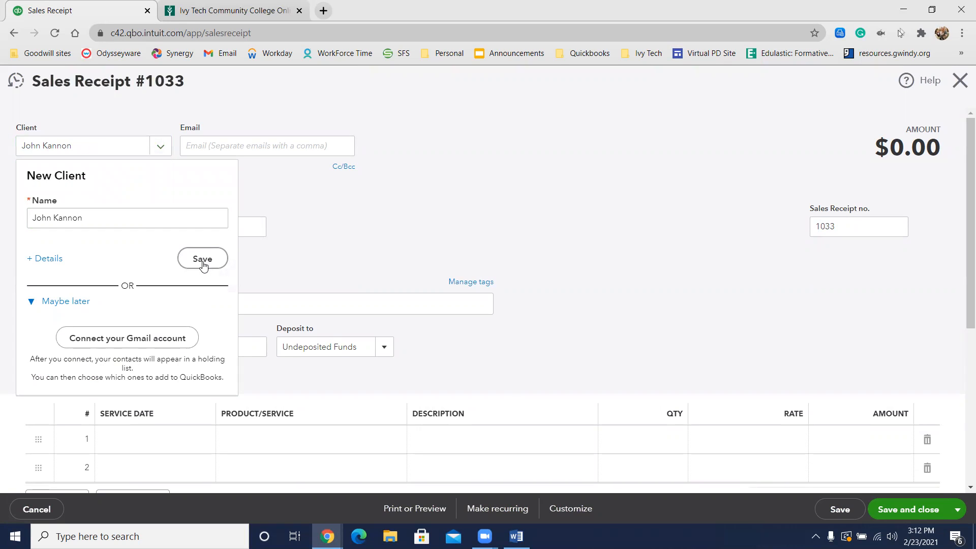
Step: Append the pet name Ruff to the client's name as a new client and open its full details
click(120, 149)
text(:)
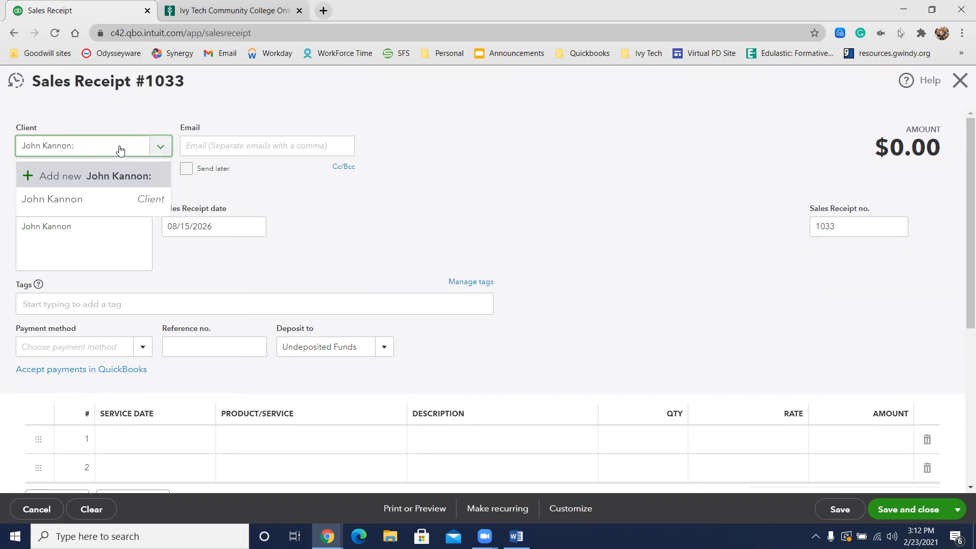
text( Ruff)
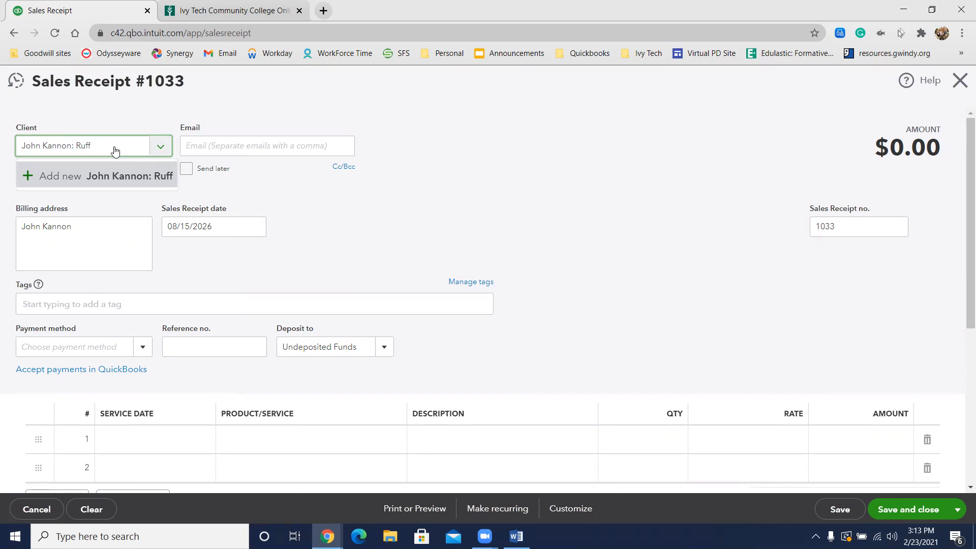
key(BackSpace)
click(70, 176)
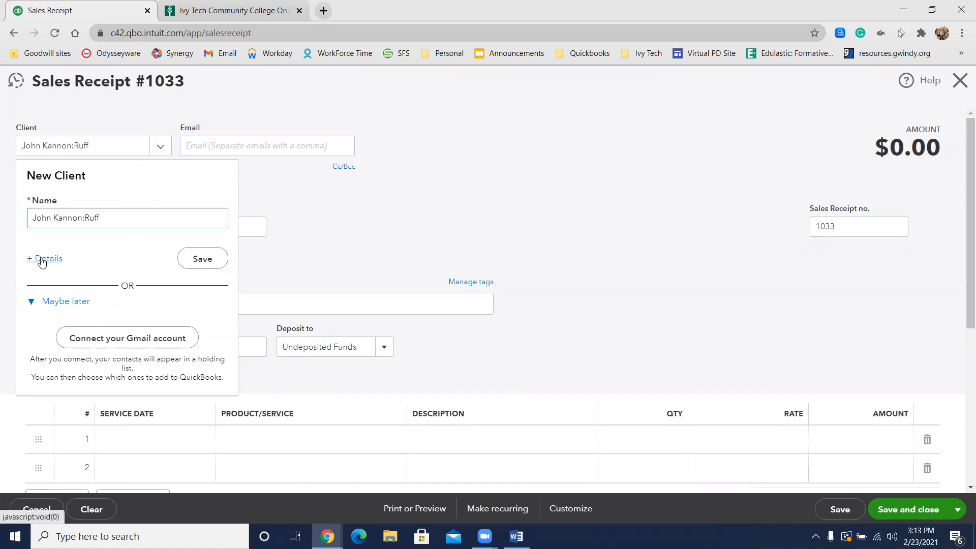
click(40, 258)
Step: Stop using the display name for Ruff's checks, make Ruff a sub-client of the owner, and save the client
click(324, 269)
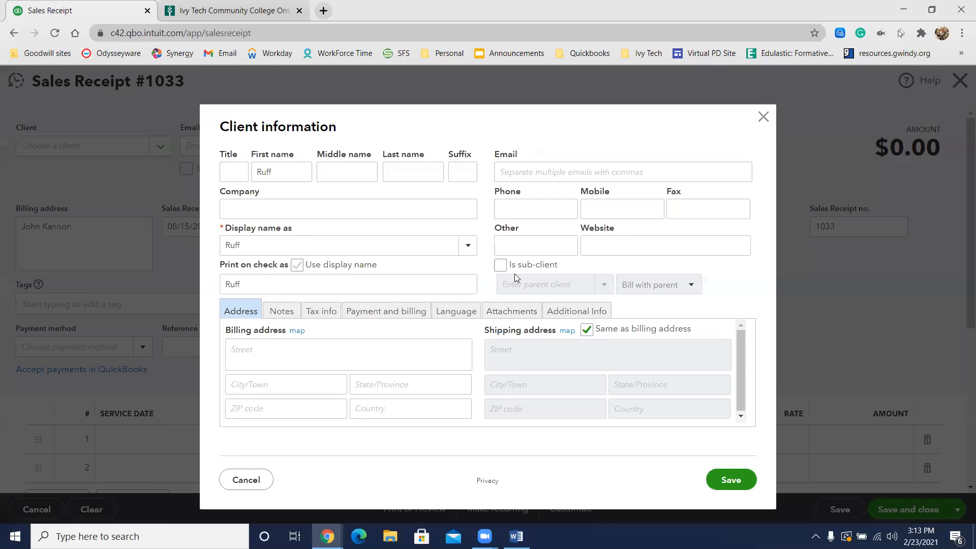
click(514, 267)
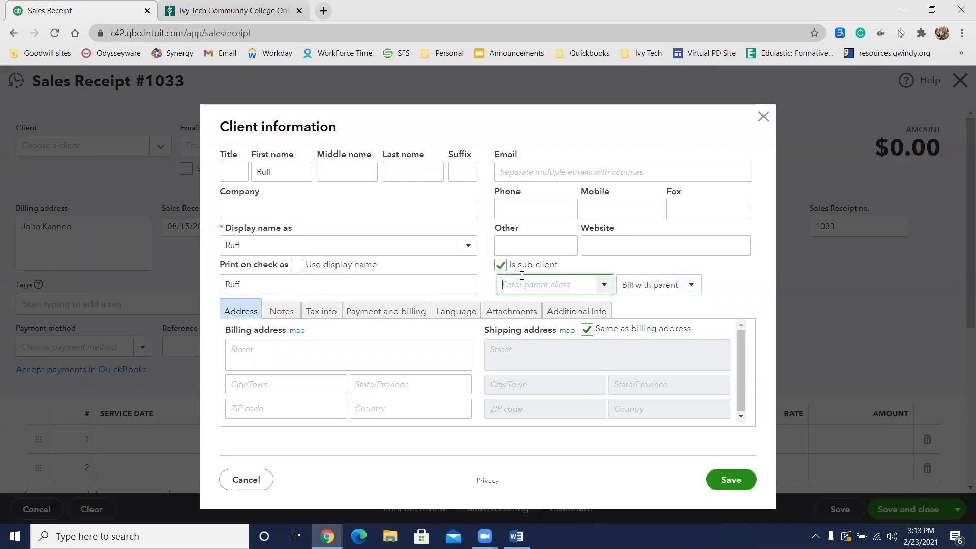
click(522, 277)
text(john)
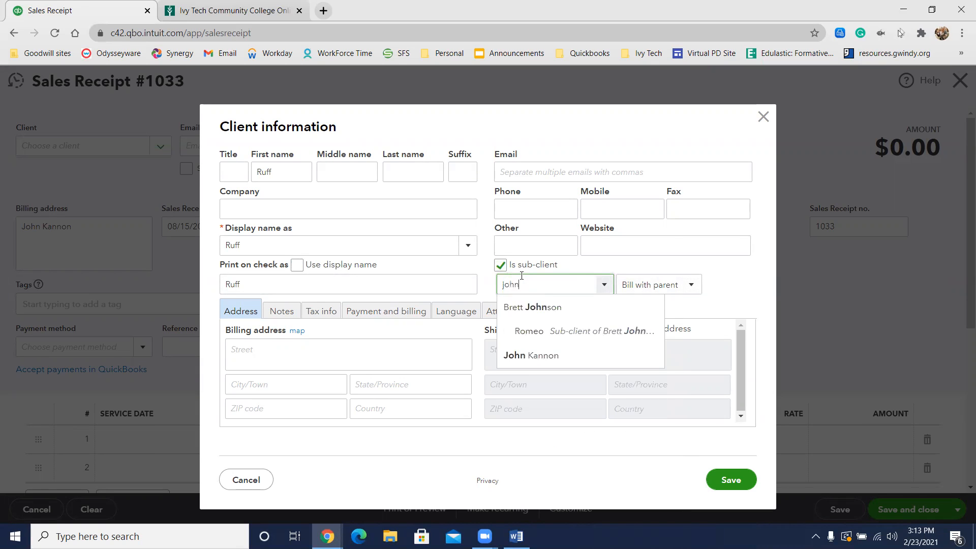
click(533, 356)
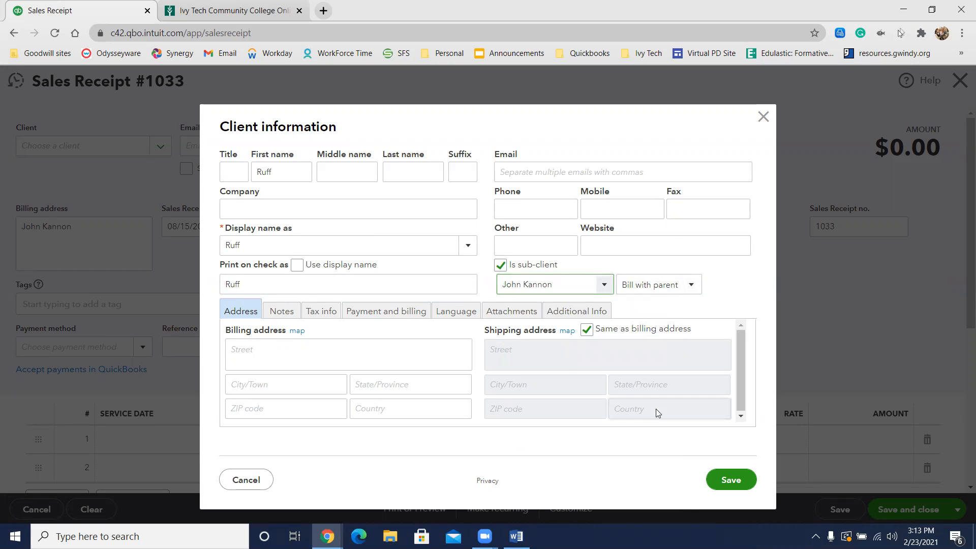
click(731, 484)
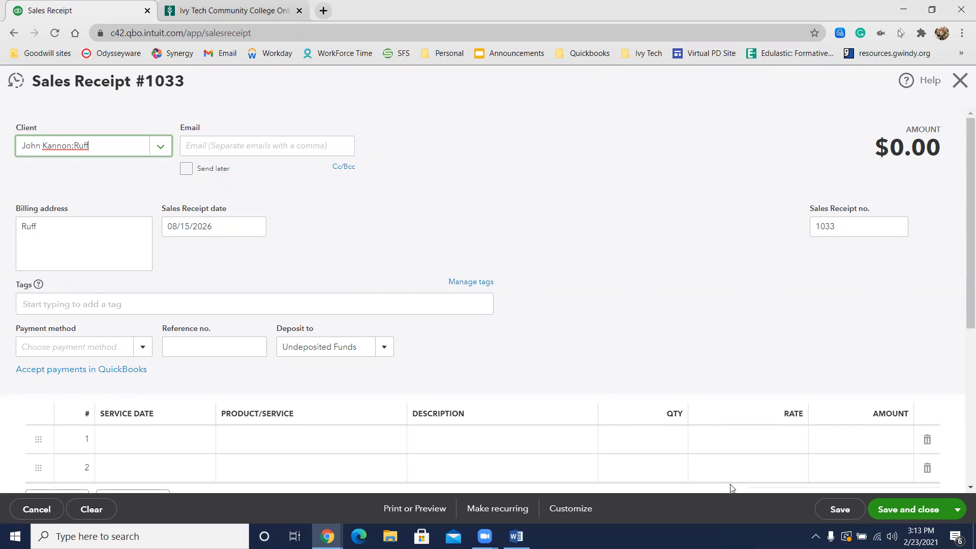
Step: Set the payment method of Ruff's sales receipt to Check with reference number 77811
click(81, 347)
text(Check)
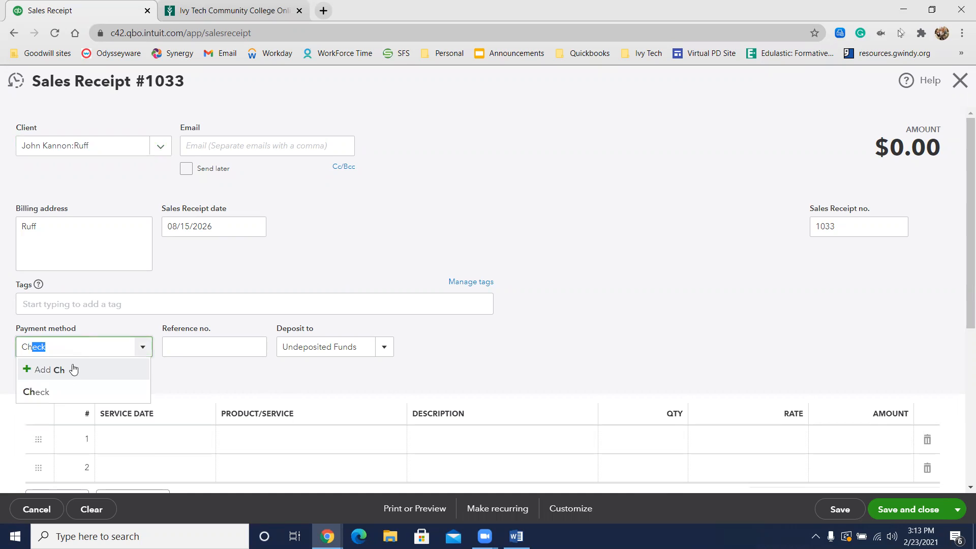
click(57, 403)
click(202, 344)
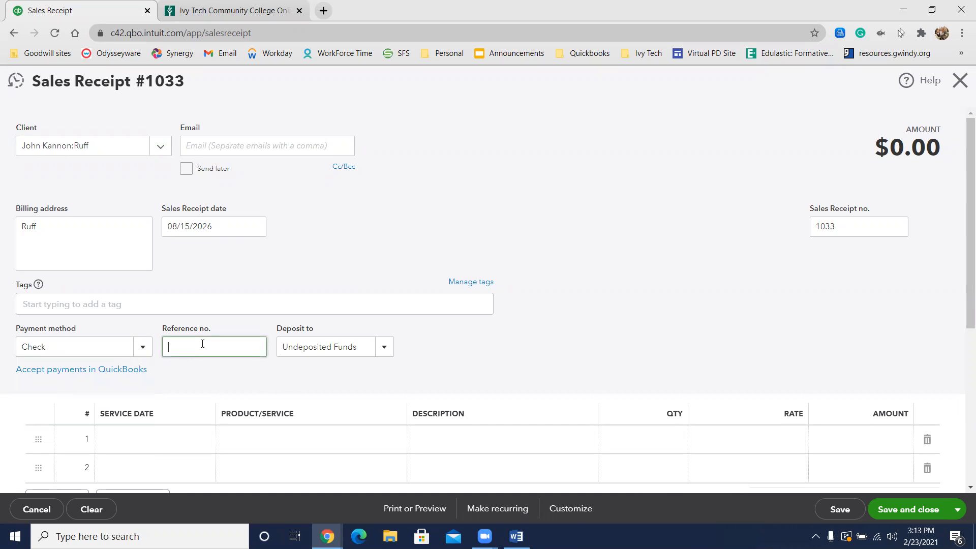
text(77811)
Step: Enter Bath and Brush:X Large as the first service line of Ruff's sales receipt
scroll(213, 331, down, 1)
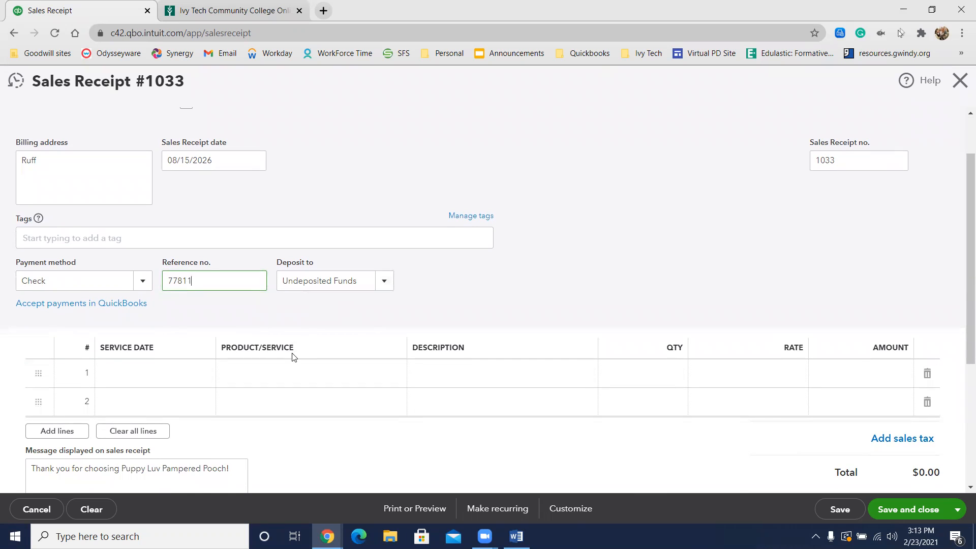
click(315, 373)
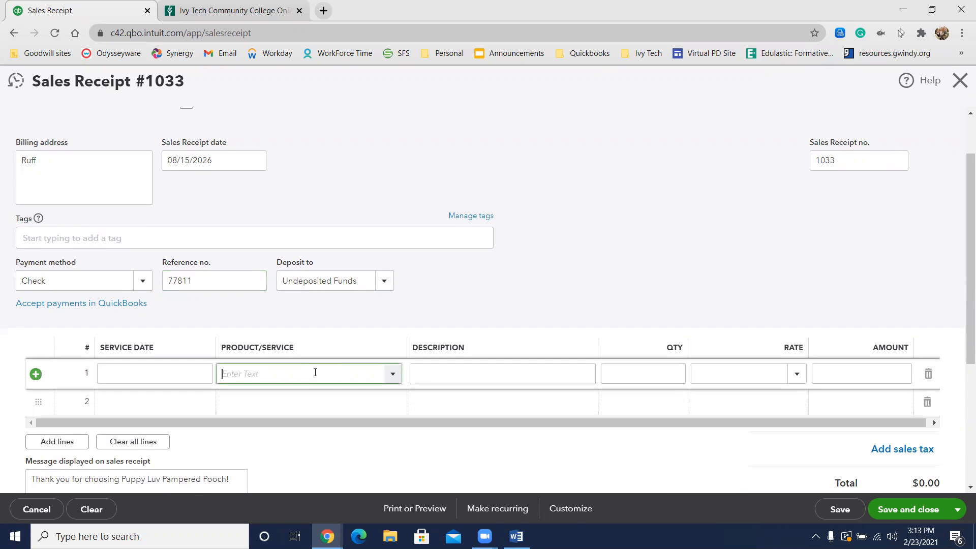
text(bath)
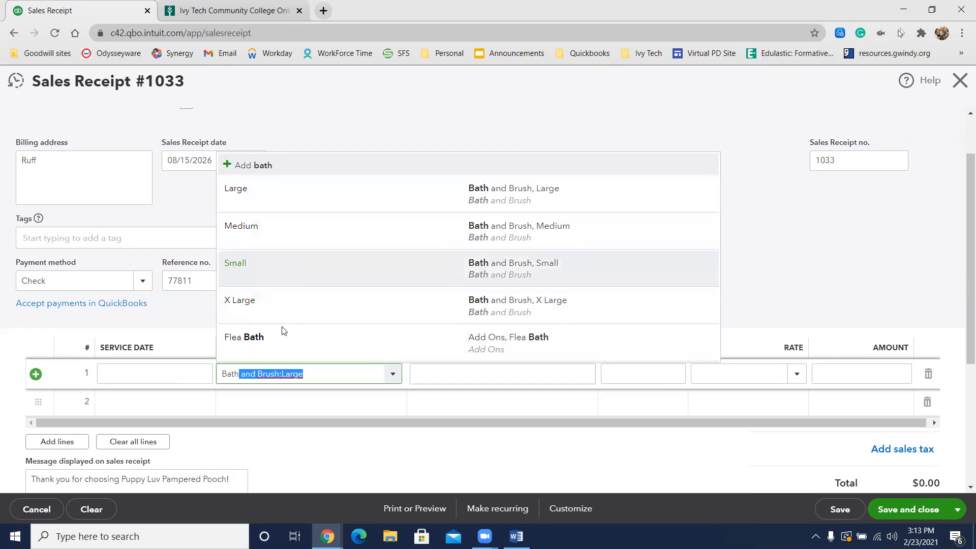
click(287, 300)
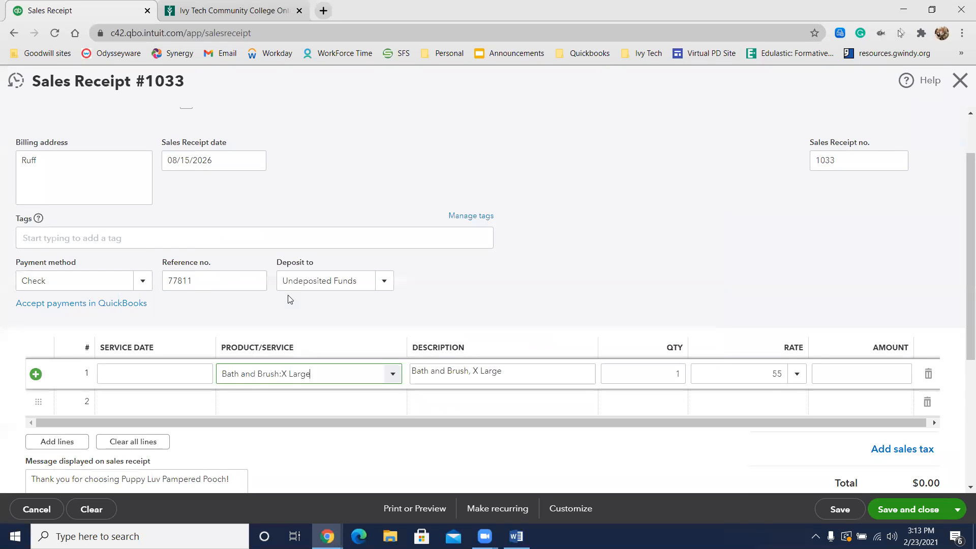
Step: Add the Add Ons:Ears Cleaned and Add Ons:Teeth Brushed service lines to Ruff's sales receipt
click(285, 398)
text(Add Ons:Ears Cleanedn)
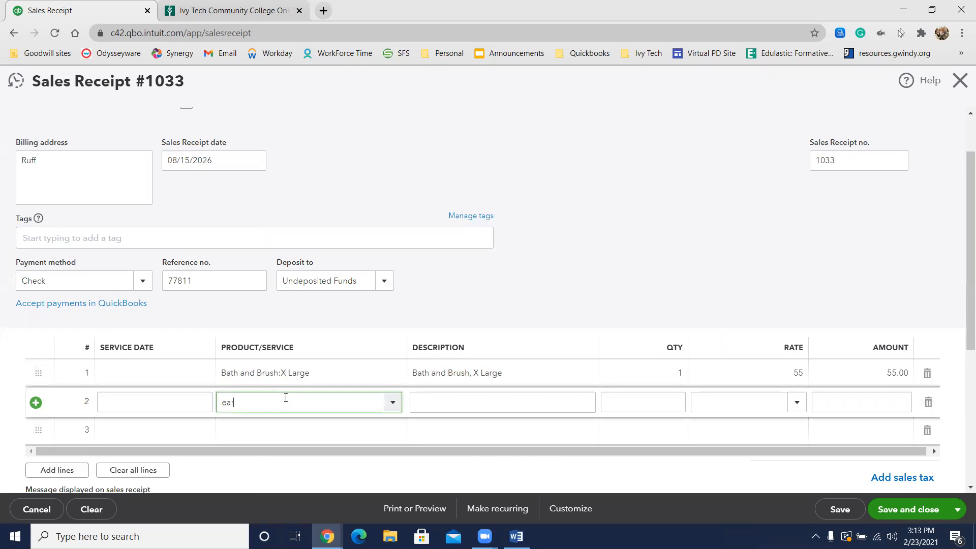
key(BackSpace)
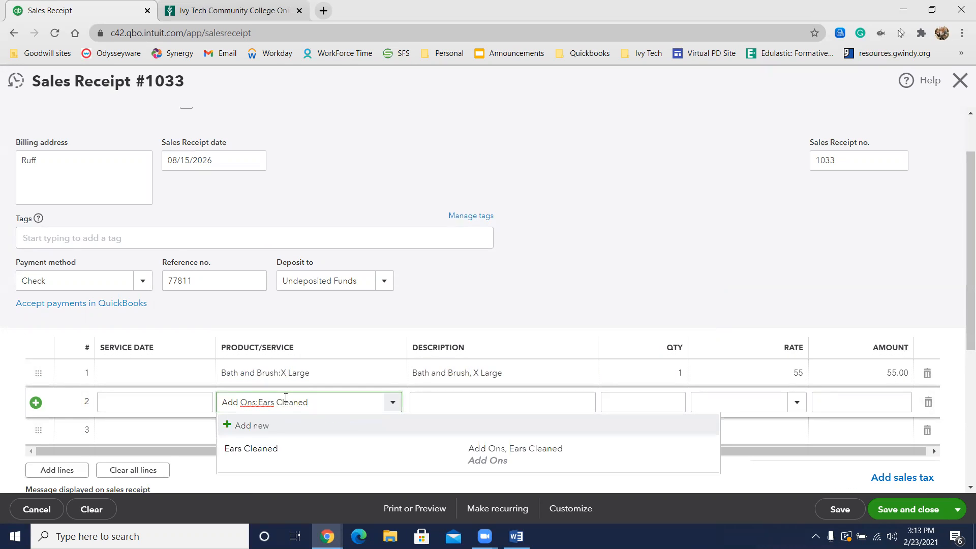
click(267, 451)
click(276, 433)
text(tee)
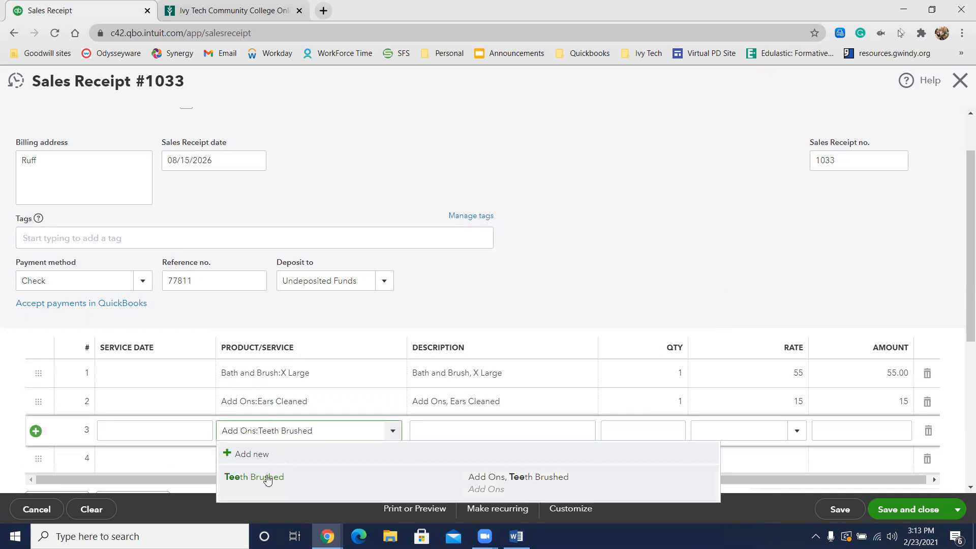
click(266, 476)
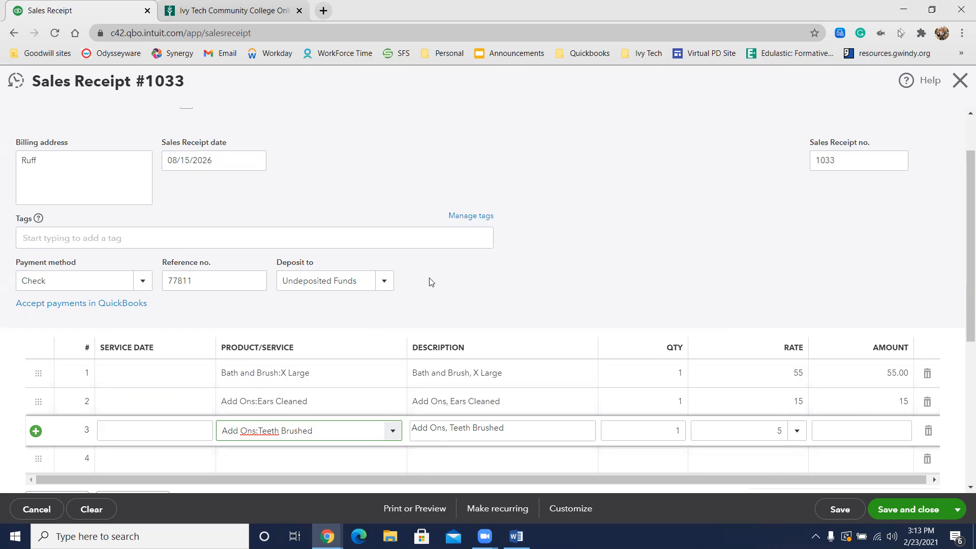
scroll(431, 282, down, 2)
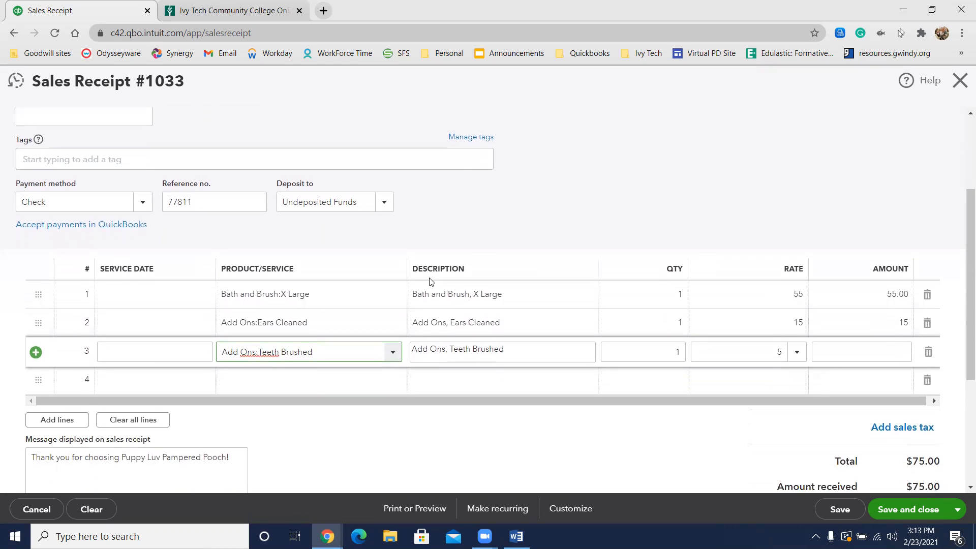
click(612, 152)
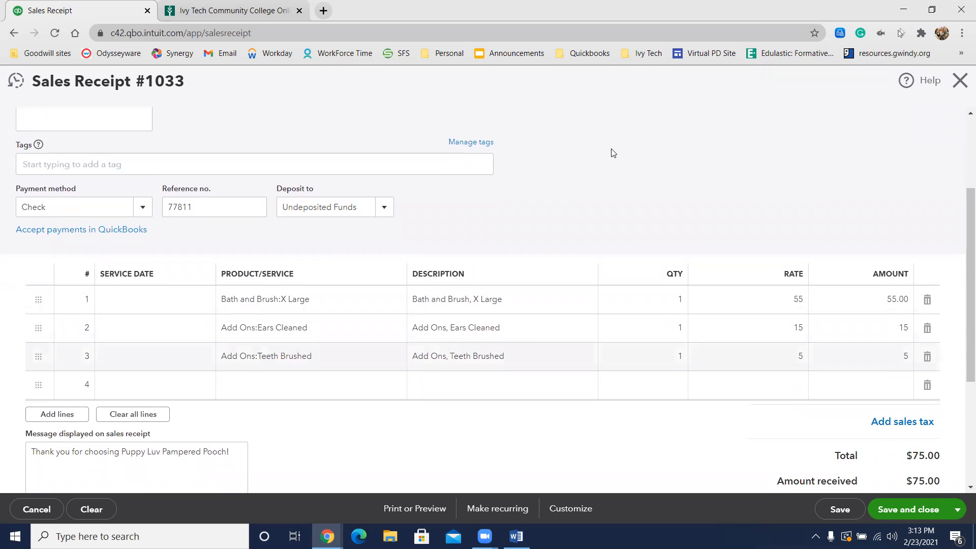
Step: Save Ruff's sales receipt and start a new one
scroll(613, 153, up, 3)
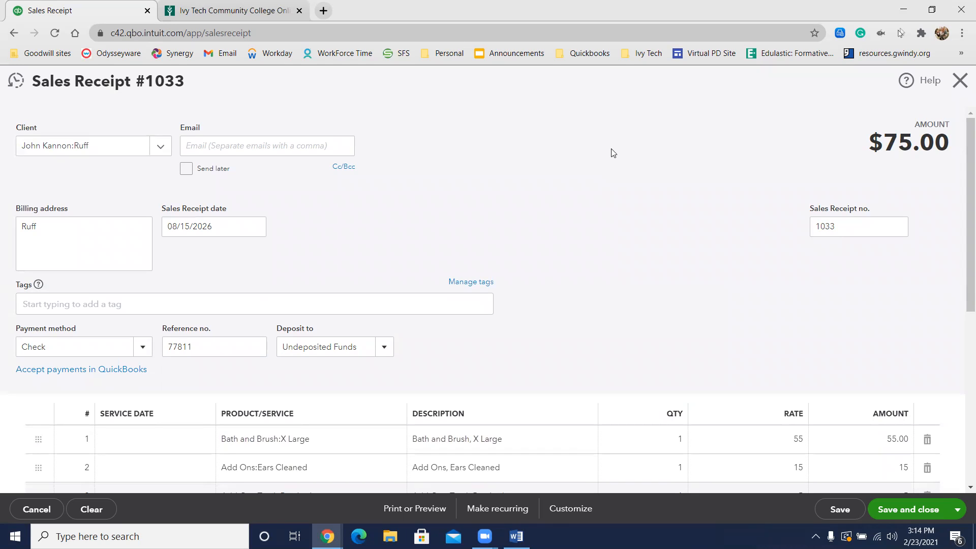
click(962, 517)
click(918, 466)
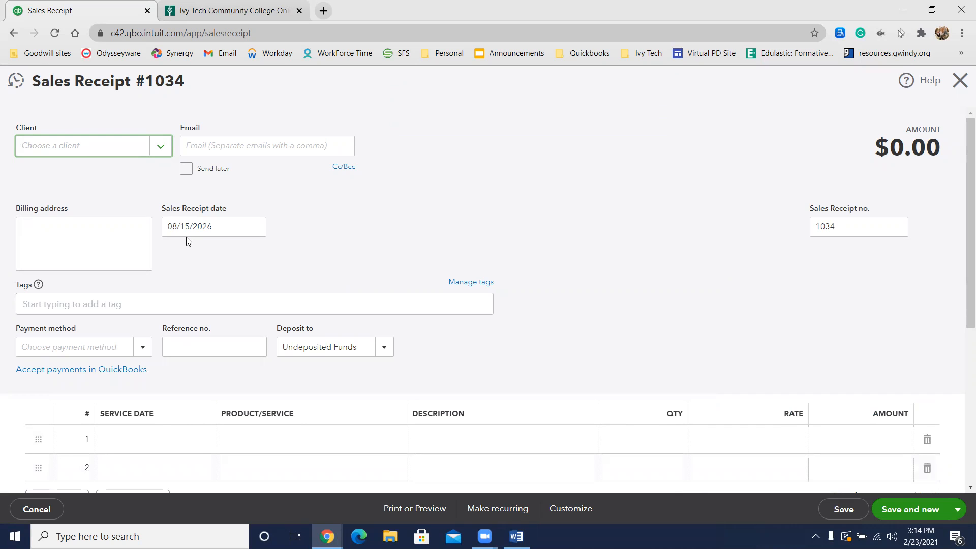
Step: Enter the next customer's full name as a new client on the blank sales receipt and save the client
text(Marie)
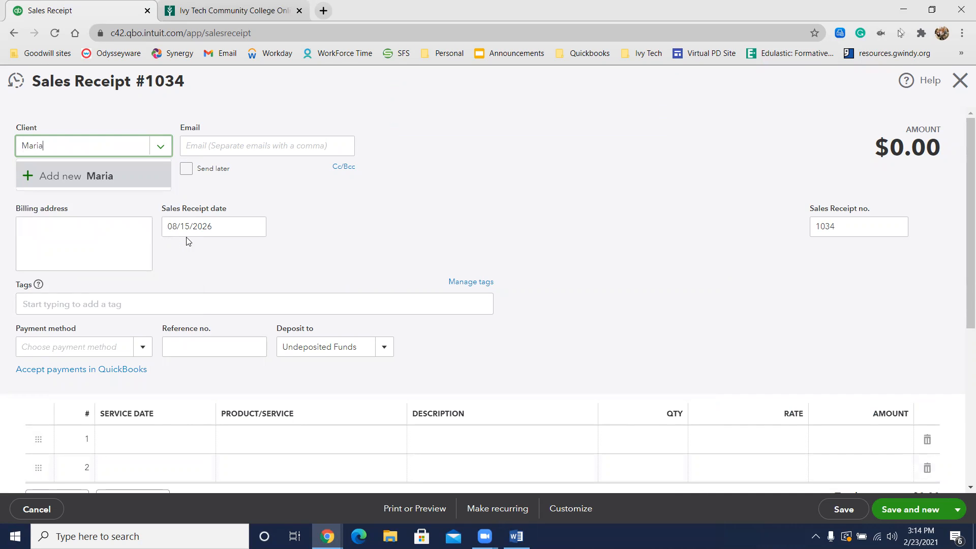
text( Biazus)
click(76, 178)
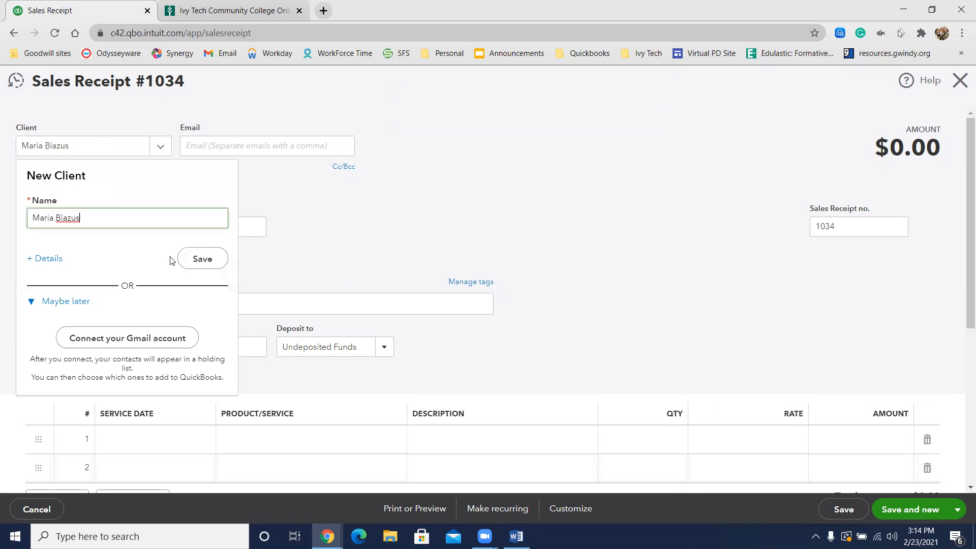
click(203, 258)
Step: Append the pet name Puffin to the client's name as a new client and open its full details
text(:)
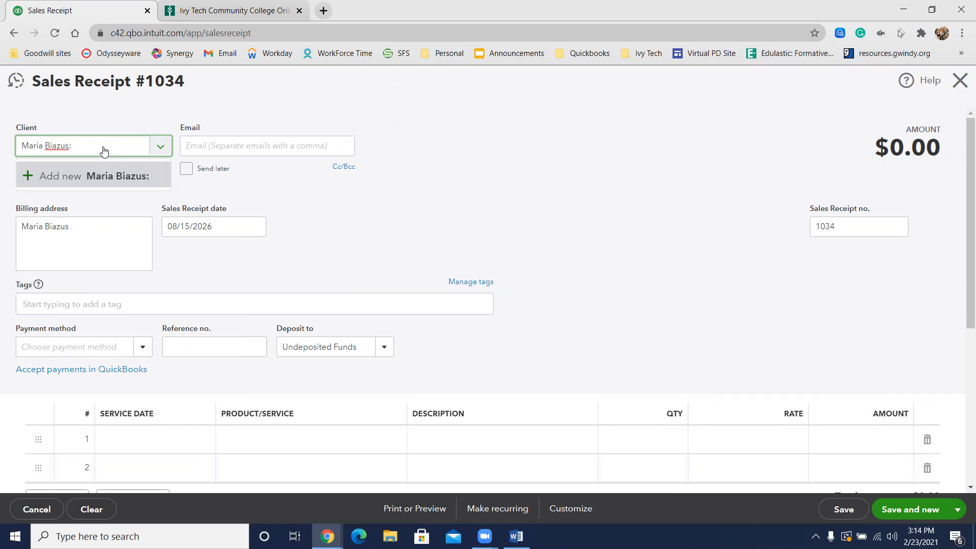
text(Puffin)
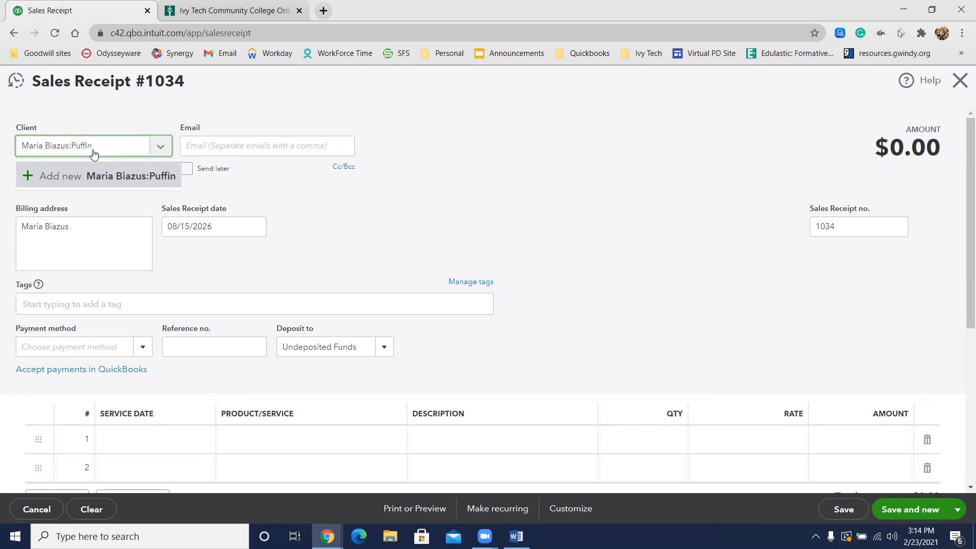
click(75, 177)
click(44, 257)
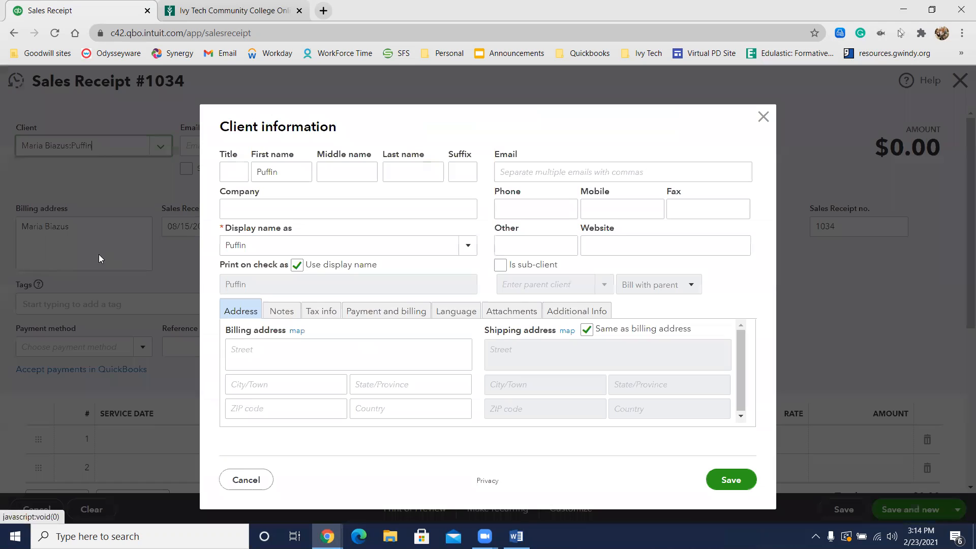
Step: Make Puffin a sub-client of the owner, stop using the display name for checks, and save the client
click(500, 265)
text(Maria Biazus)
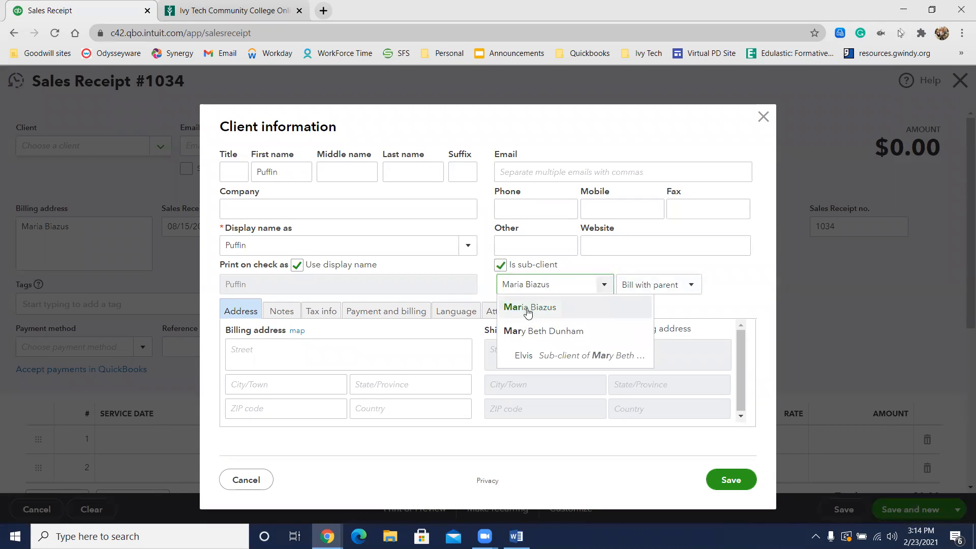
click(528, 309)
click(297, 265)
click(721, 478)
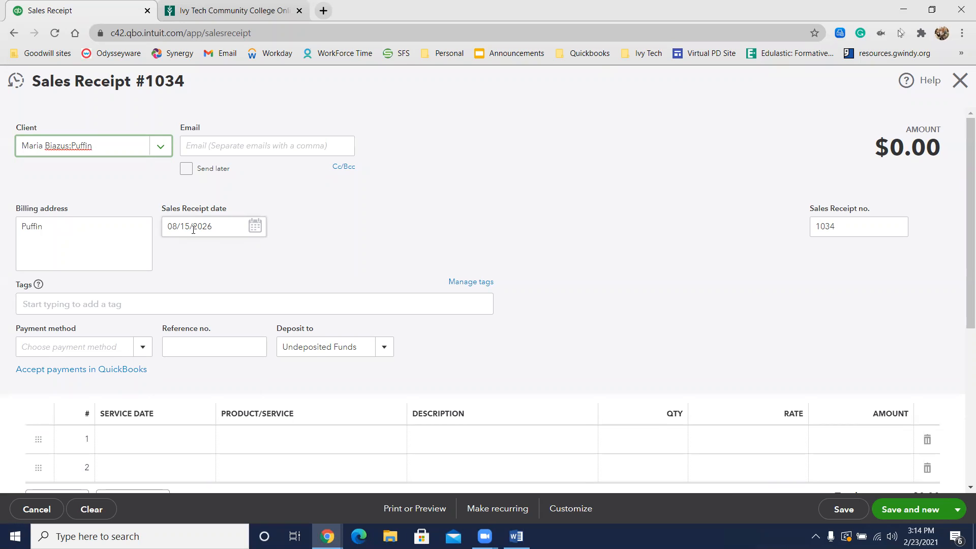
Step: Set the payment method of Puffin's sales receipt to Cash
click(100, 348)
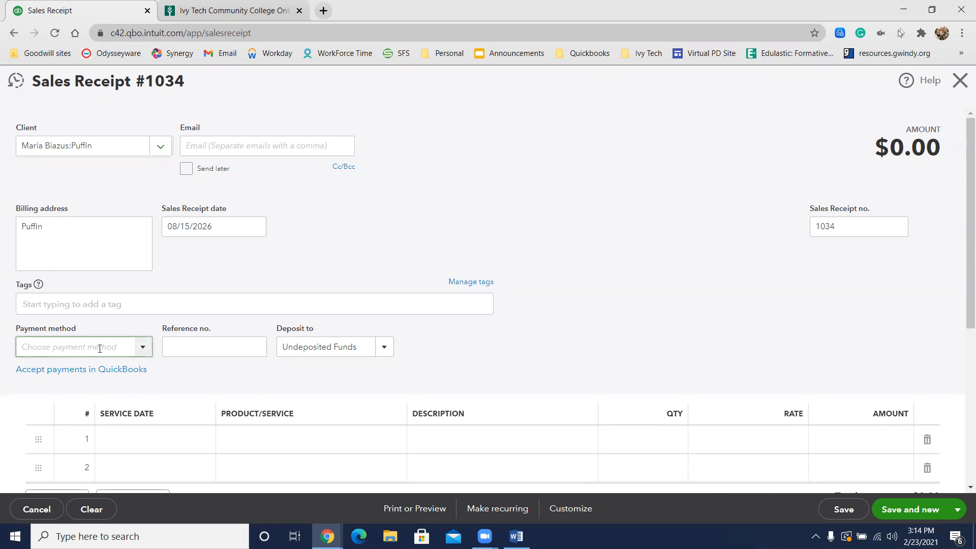
text(Cash)
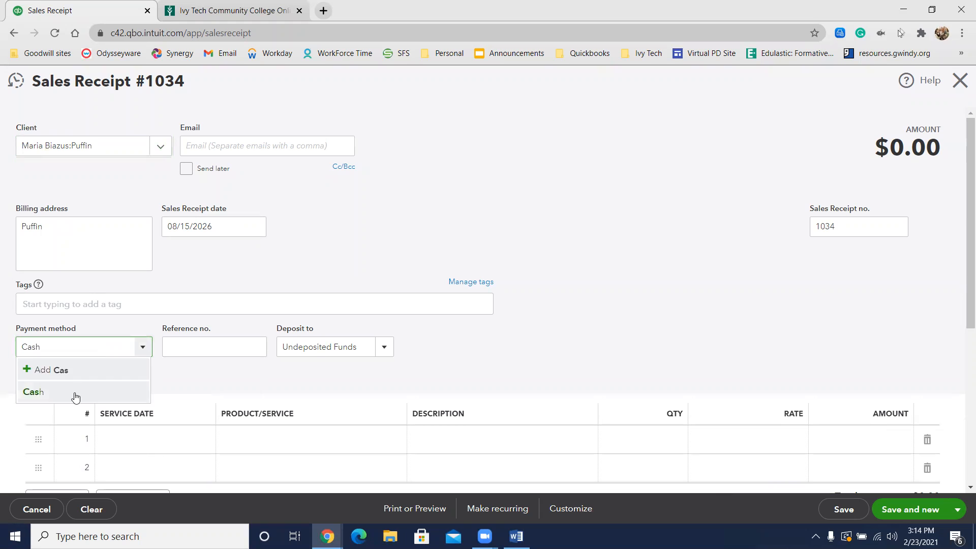
click(75, 397)
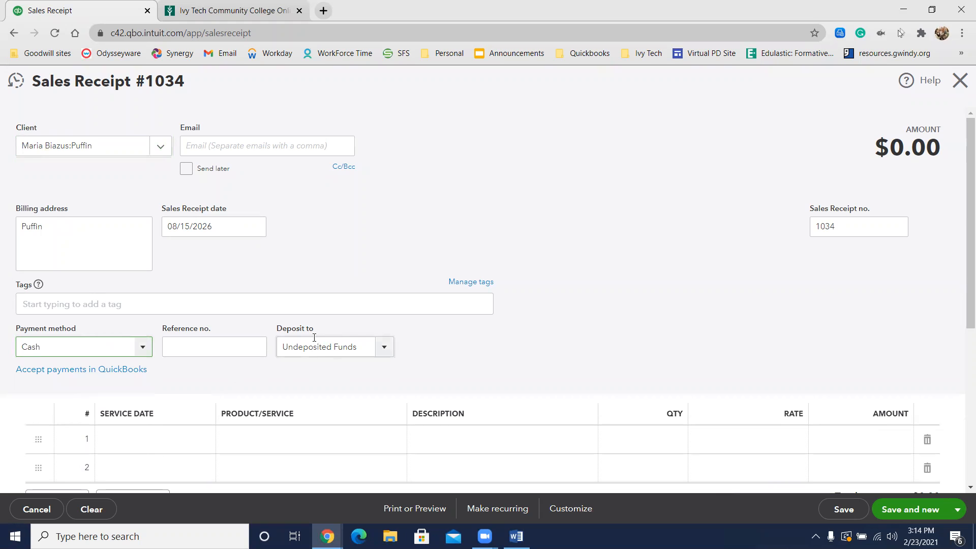
Step: Enter Mini Pet Groom:Medium as the first service line of Puffin's sales receipt
scroll(285, 340, down, 2)
scroll(288, 345, down, 1)
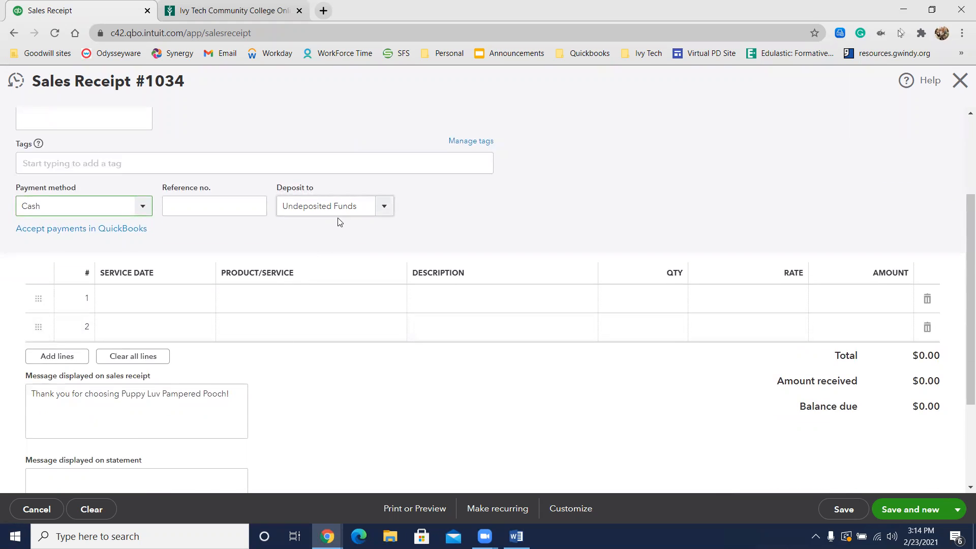
click(298, 307)
text(min)
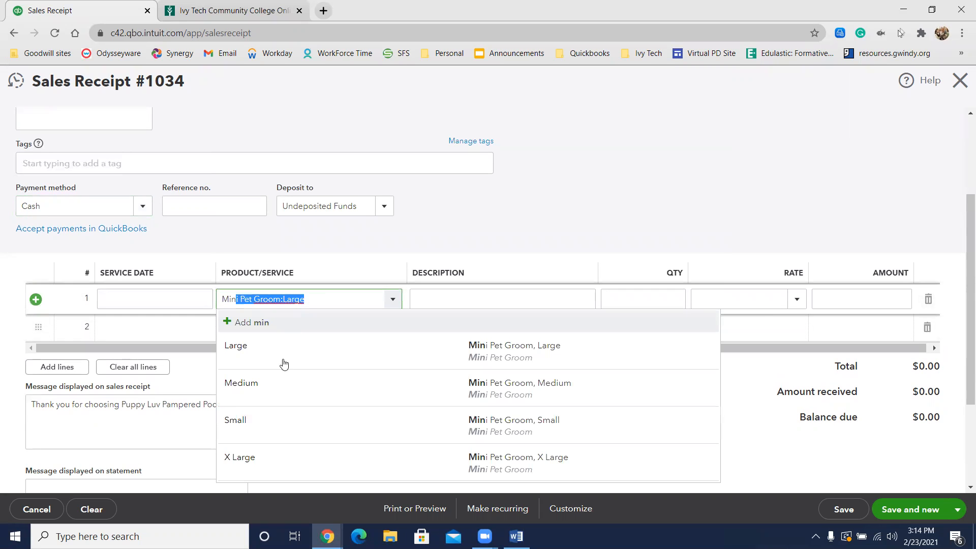
click(274, 387)
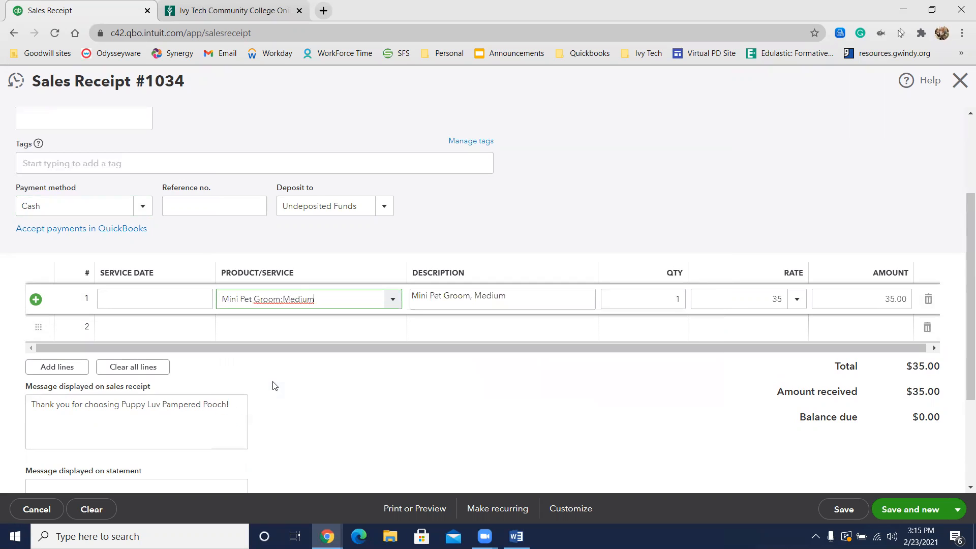
Step: Enter Add Ons:Nails Painted as the second service line of Puffin's sales receipt
click(300, 327)
text(nau)
key(BackSpace)
text(il)
key(BackSpace)
key(BackSpace)
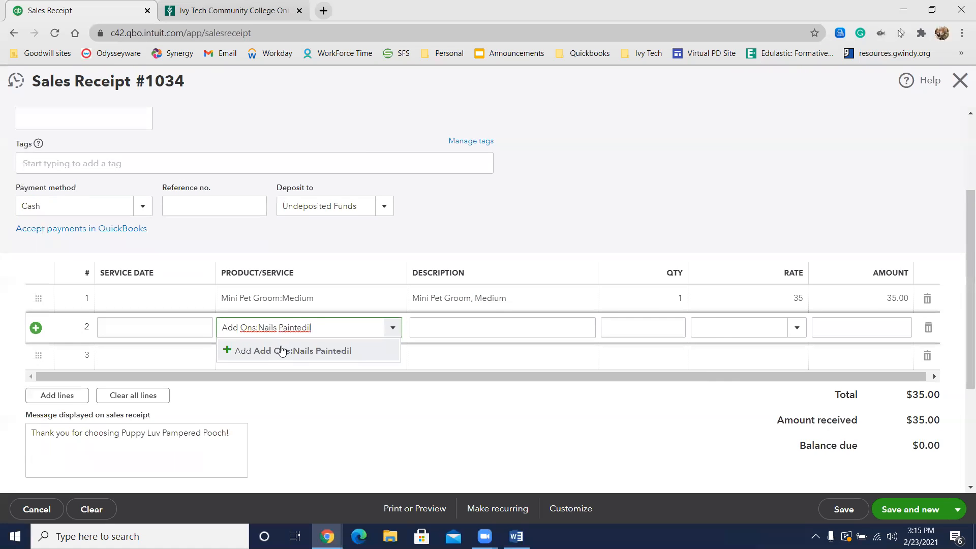
click(263, 374)
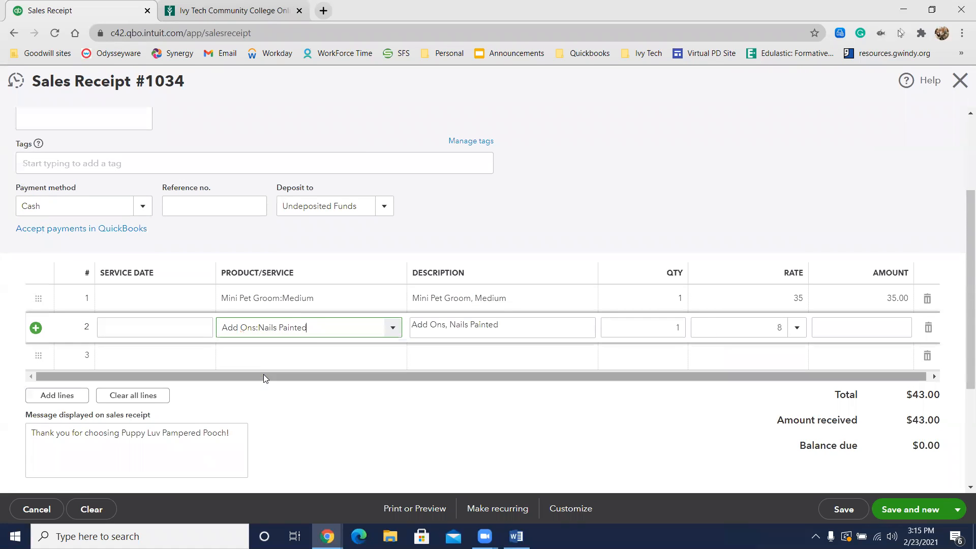
Step: Check the completed sales receipt for Puffin, save it and start a new sales receipt
scroll(603, 320, up, 3)
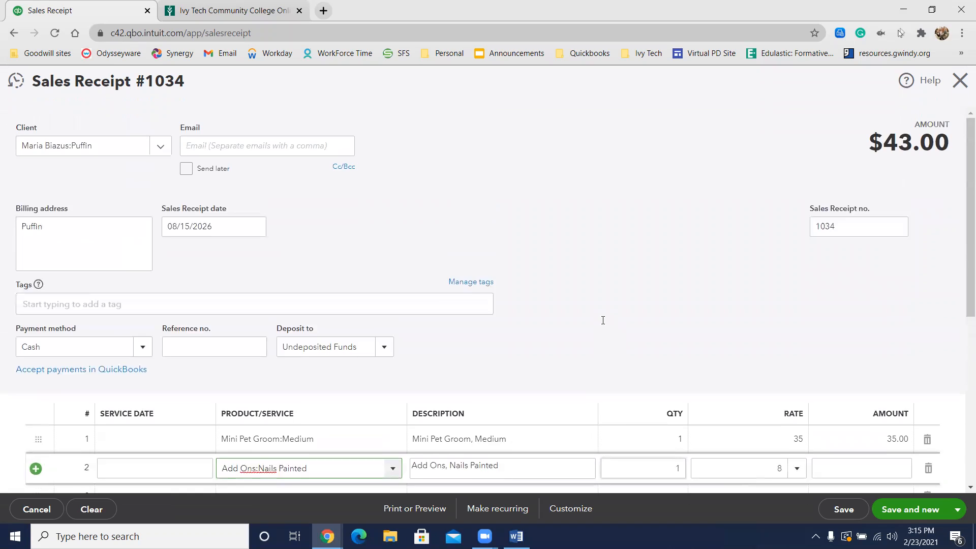
click(626, 248)
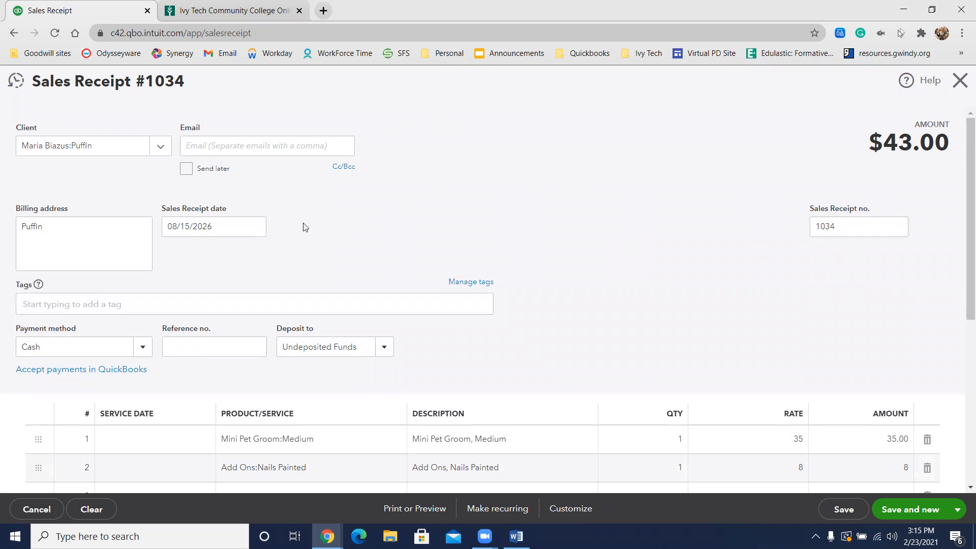
scroll(515, 193, down, 5)
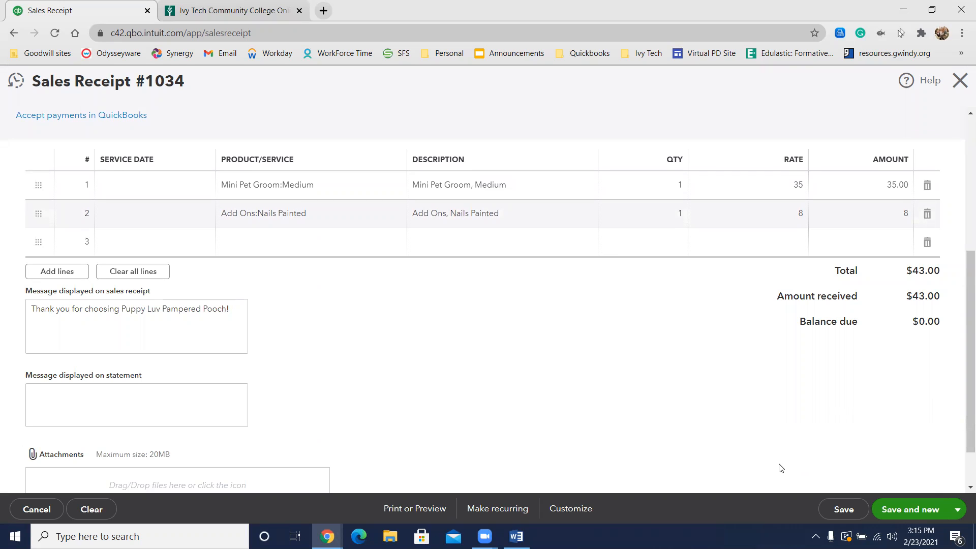
click(918, 511)
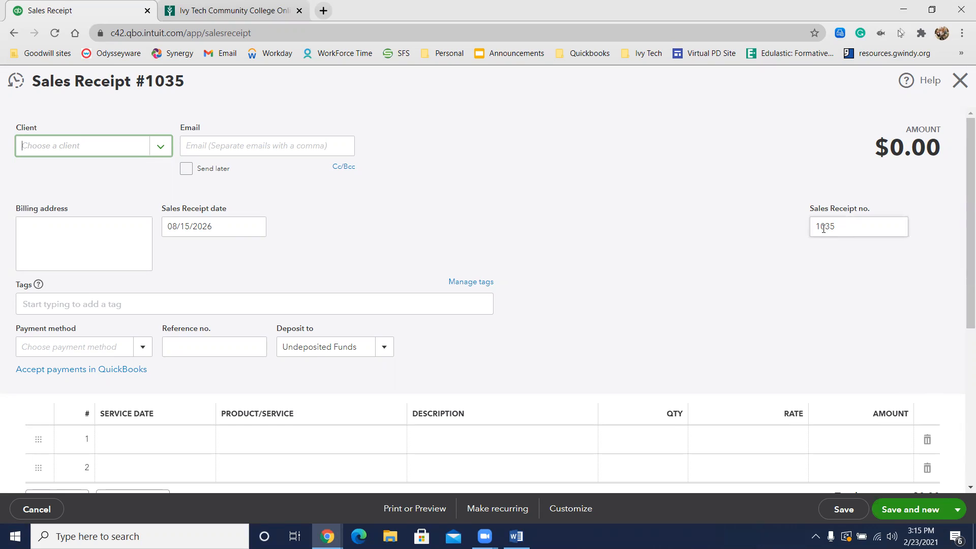
Step: Add the next customer by full name as a new client on the blank sales receipt and save the client
drag(841, 227, 788, 229)
click(670, 218)
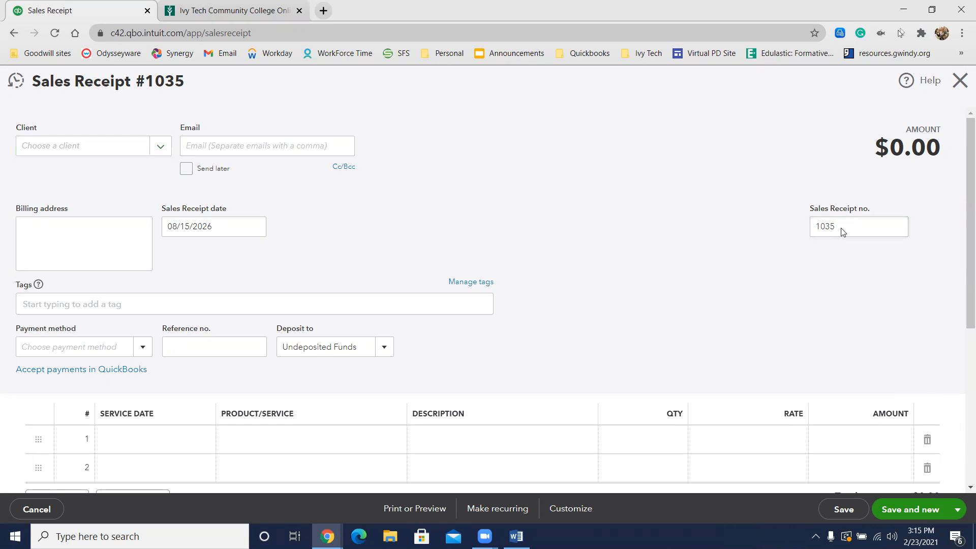
click(89, 149)
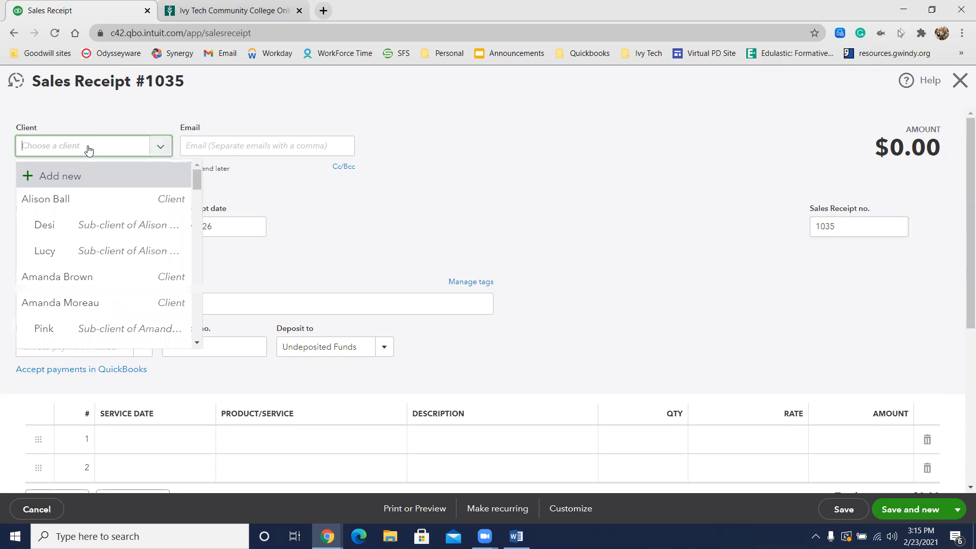
text(James King)
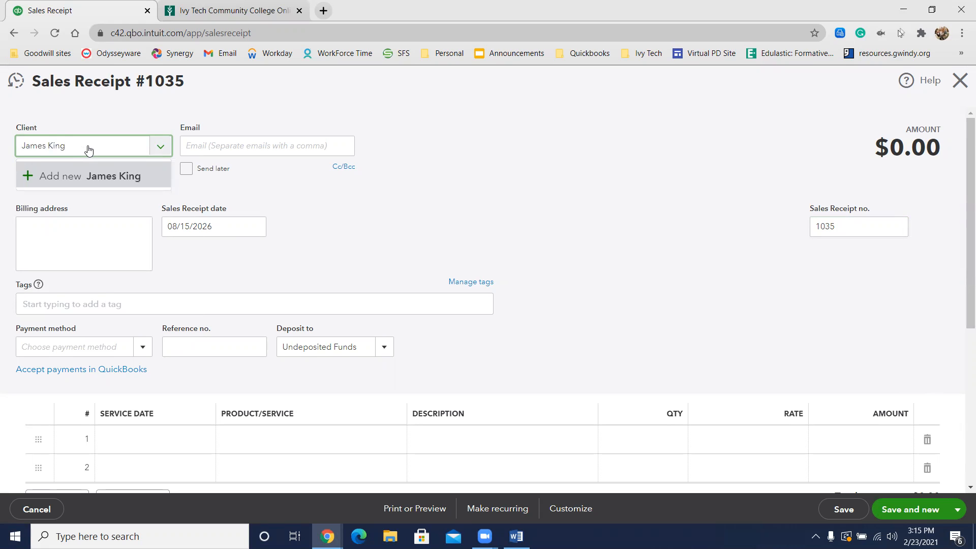
click(57, 176)
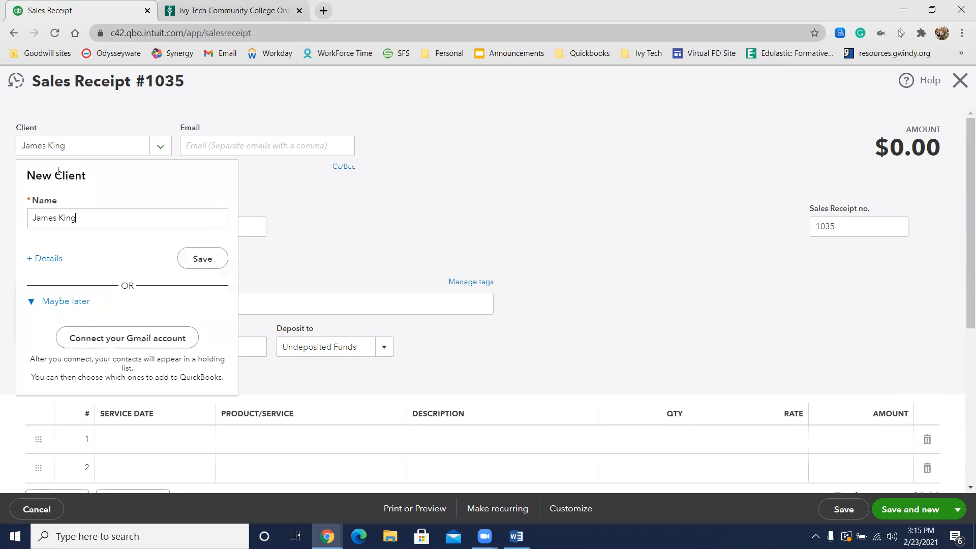
click(202, 260)
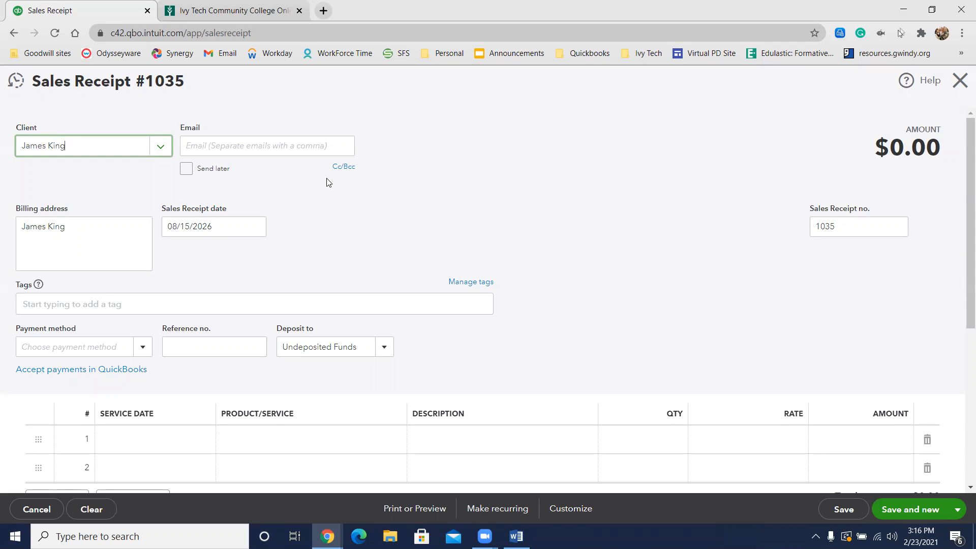
Step: Enter Bath and Brush:Small as the first service line of the new client's sales receipt
click(273, 442)
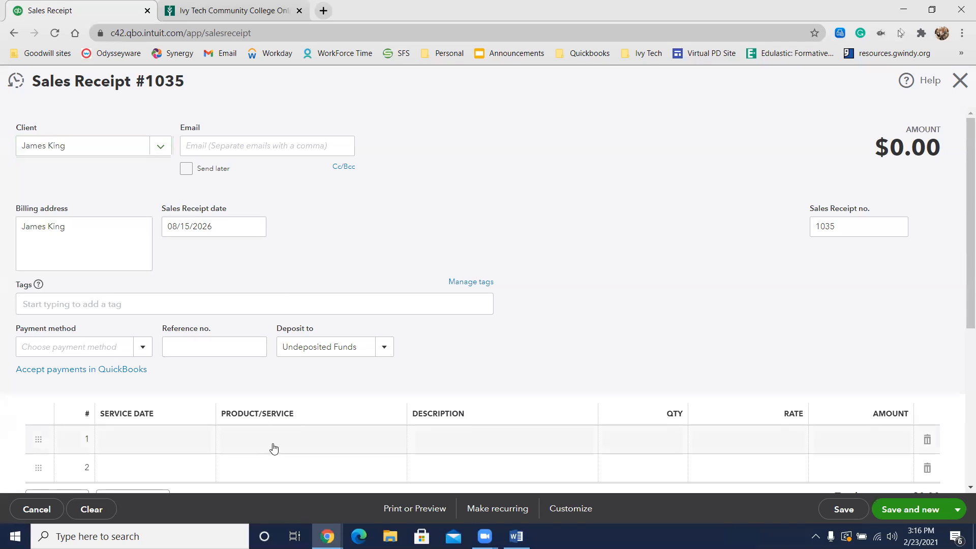
text(bath)
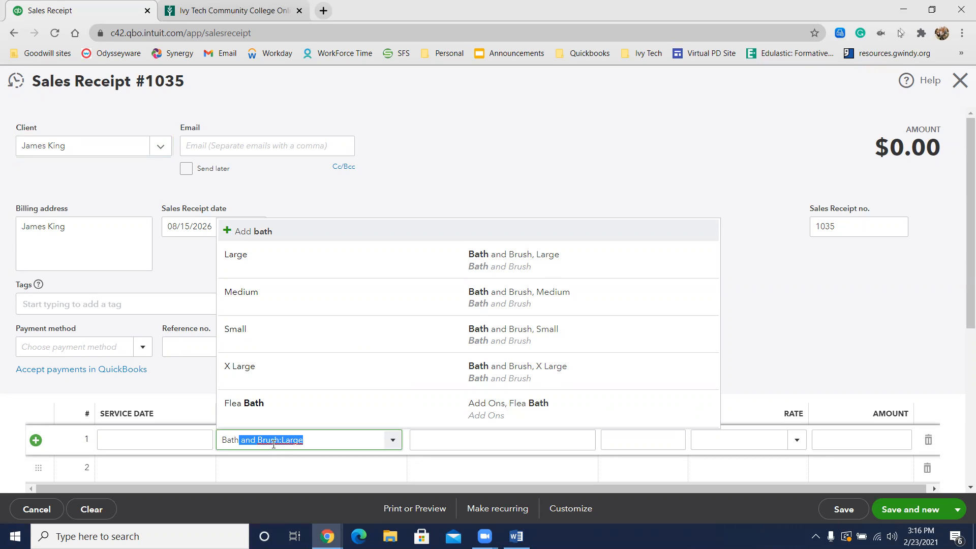
click(281, 330)
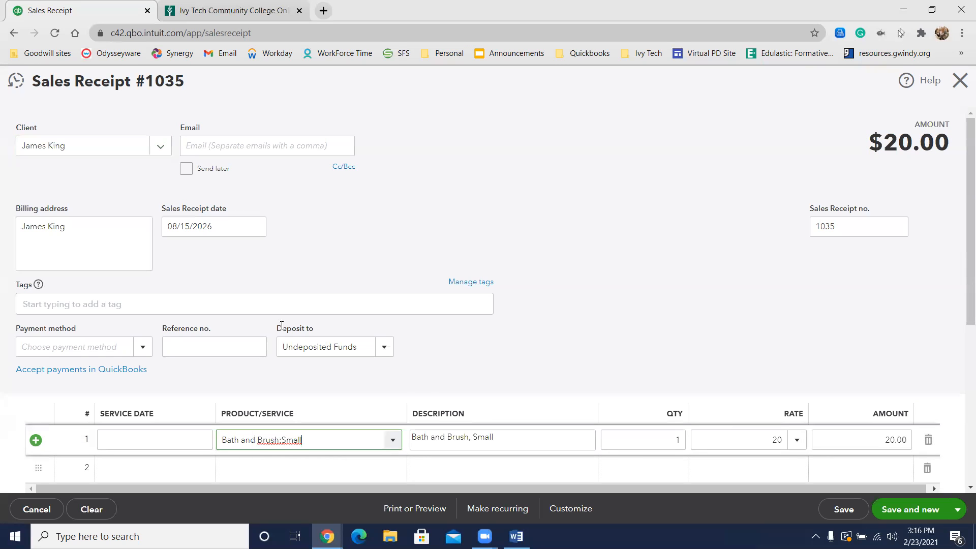
Step: Enter Add Ons:Flea Bath as the second service line of the new client's sales receipt
scroll(401, 400, down, 1)
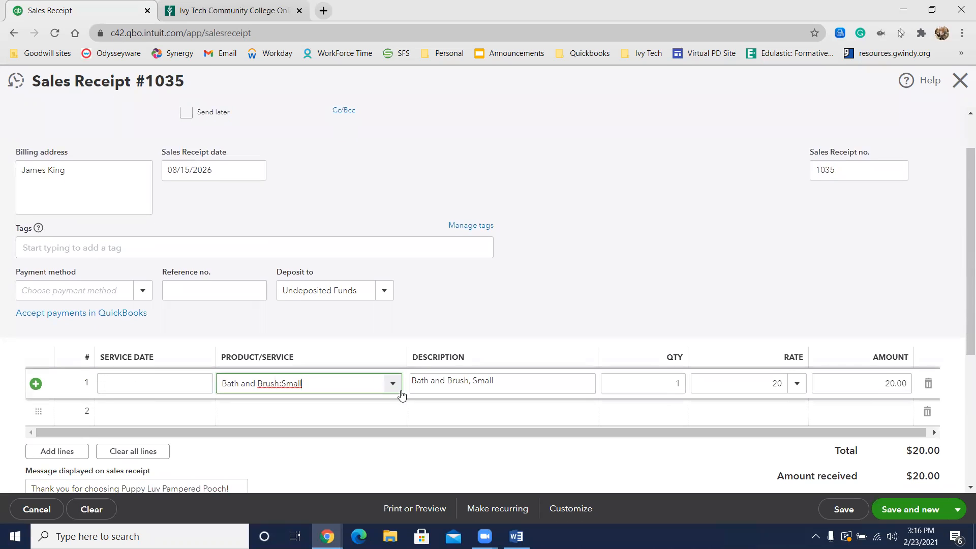
click(350, 413)
text(f)
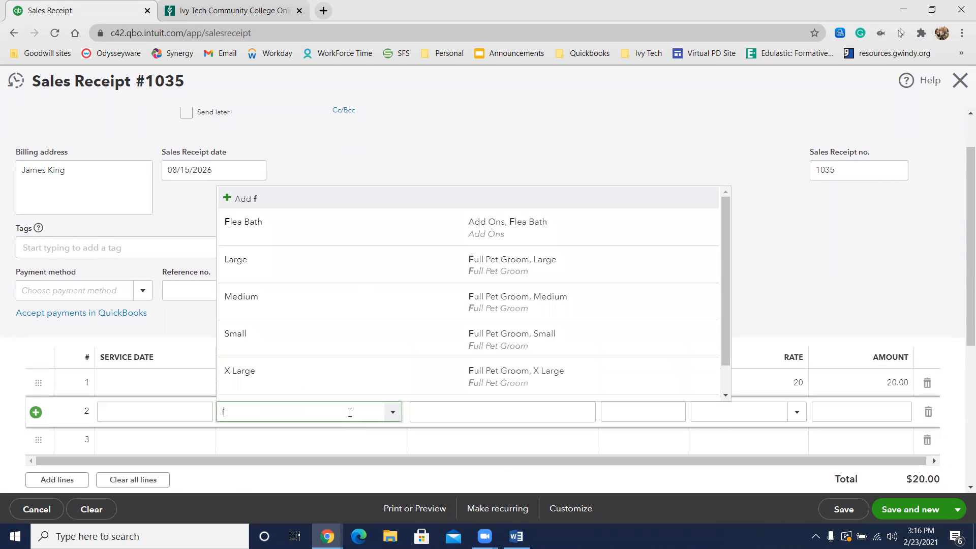
text(lea)
key(BackSpace)
key(BackSpace)
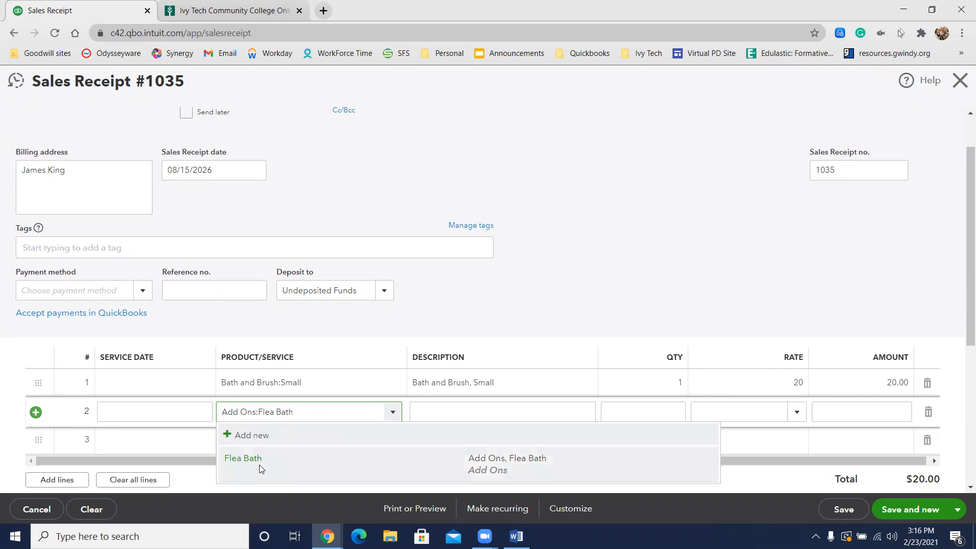
click(259, 465)
click(521, 289)
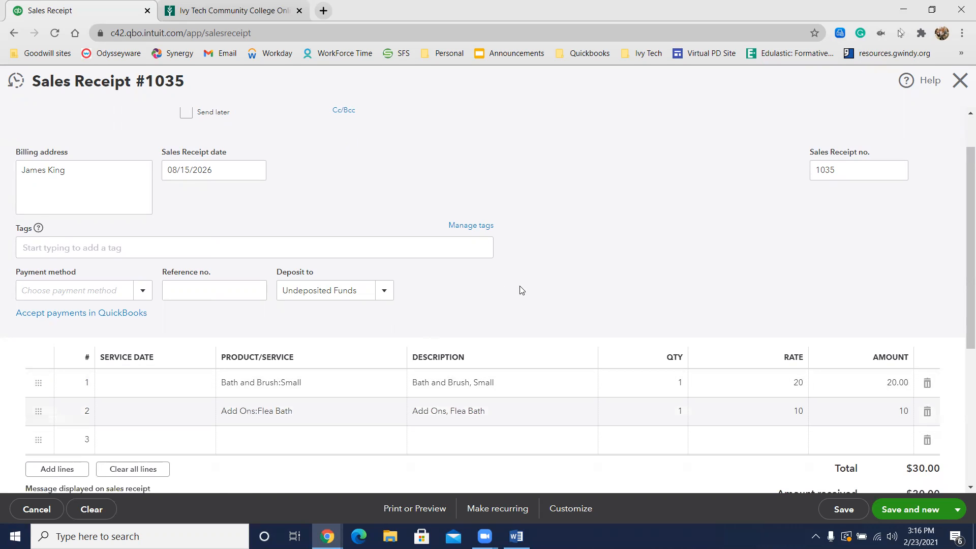
Step: Set the receipt's payment method to Cash, then save and close the sales receipt
scroll(520, 290, up, 1)
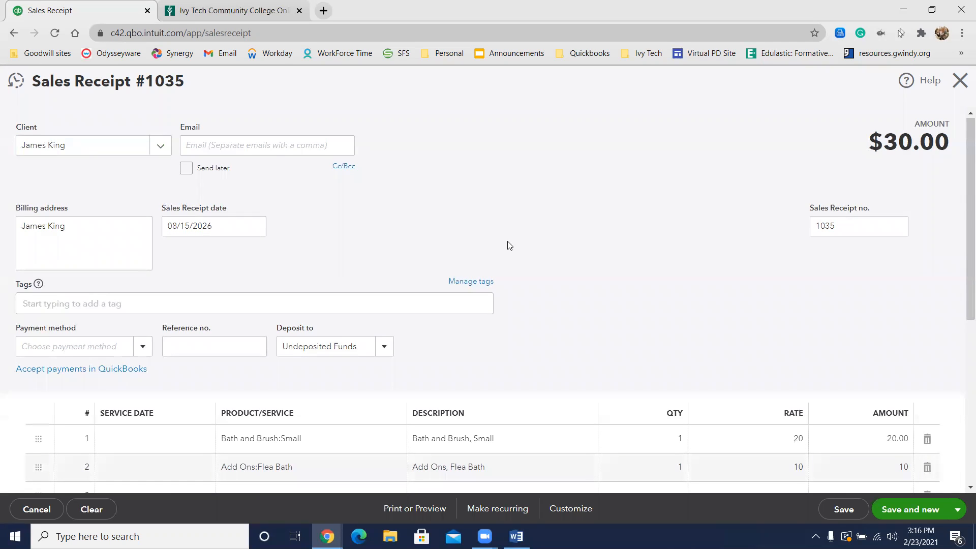
click(77, 342)
text(Cas)
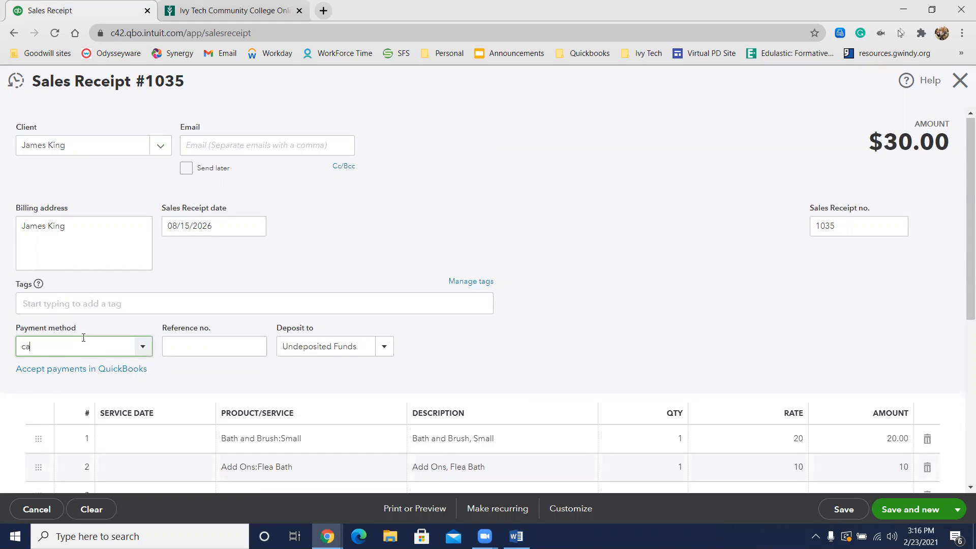
click(65, 392)
scroll(337, 373, down, 1)
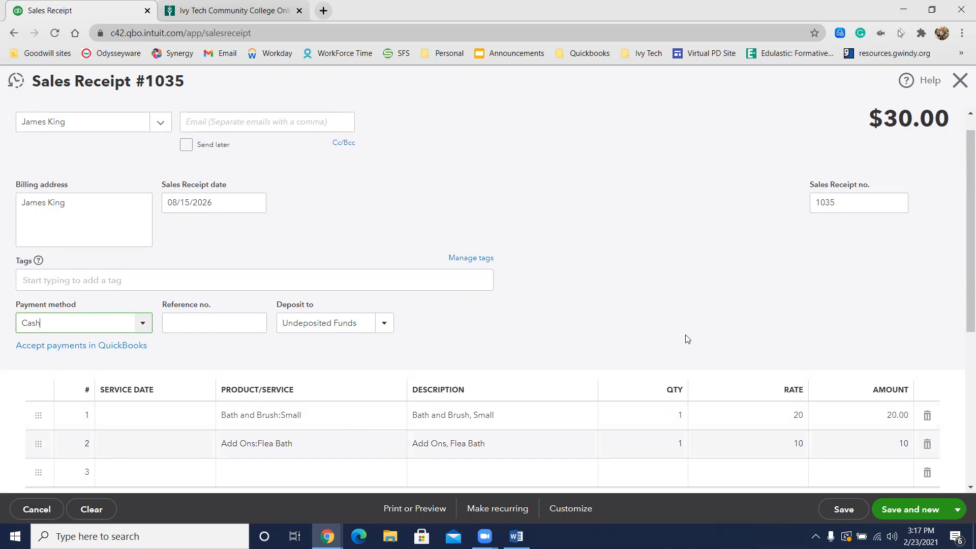
scroll(688, 338, down, 3)
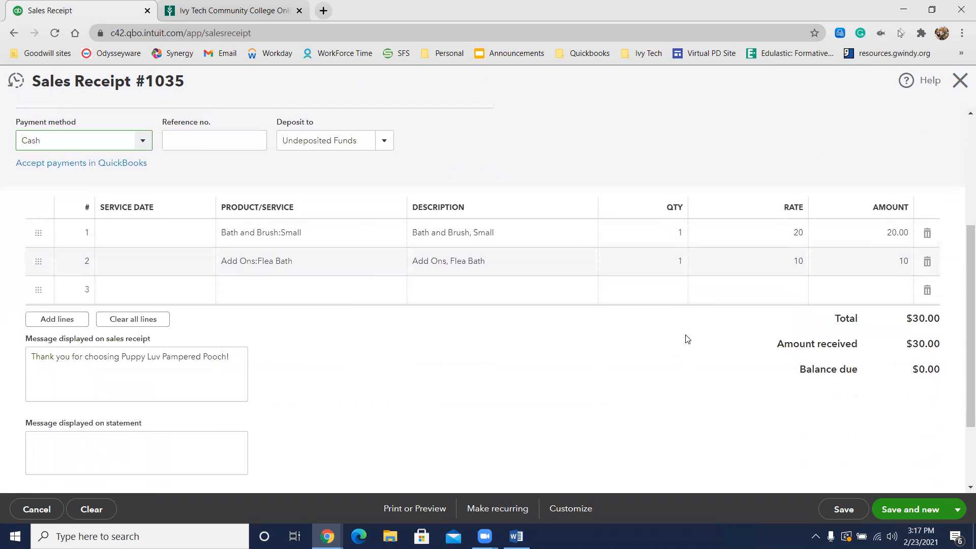
click(957, 510)
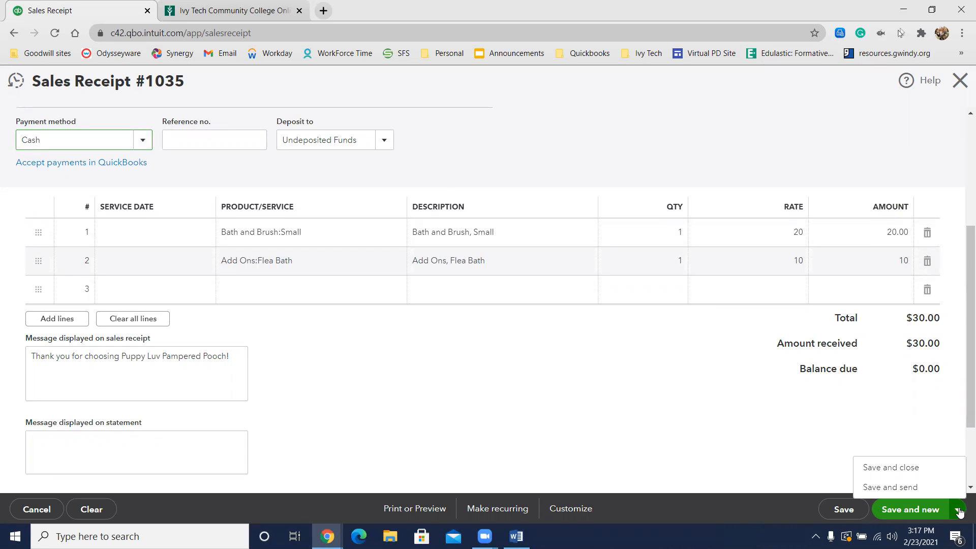
click(925, 463)
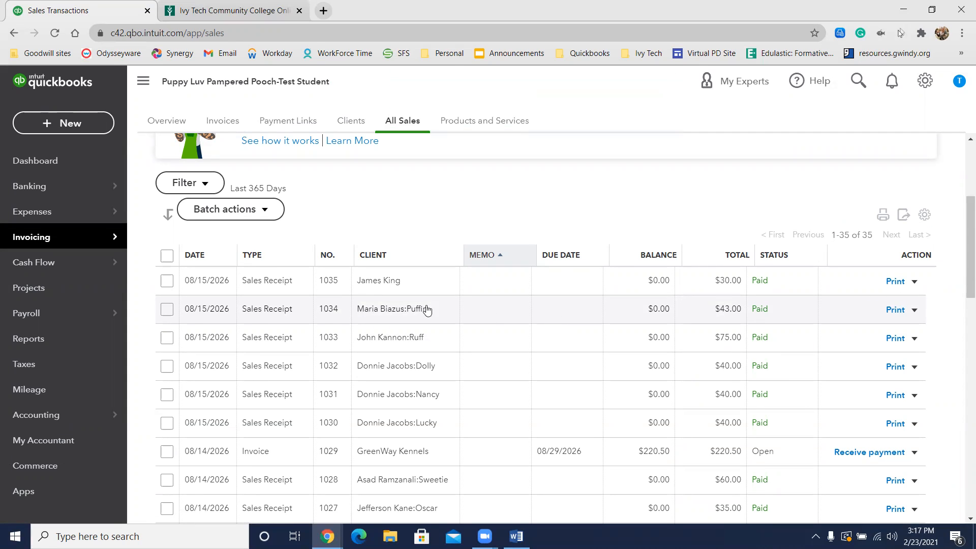
Step: Start a new bank deposit and review the payments available for it
click(98, 131)
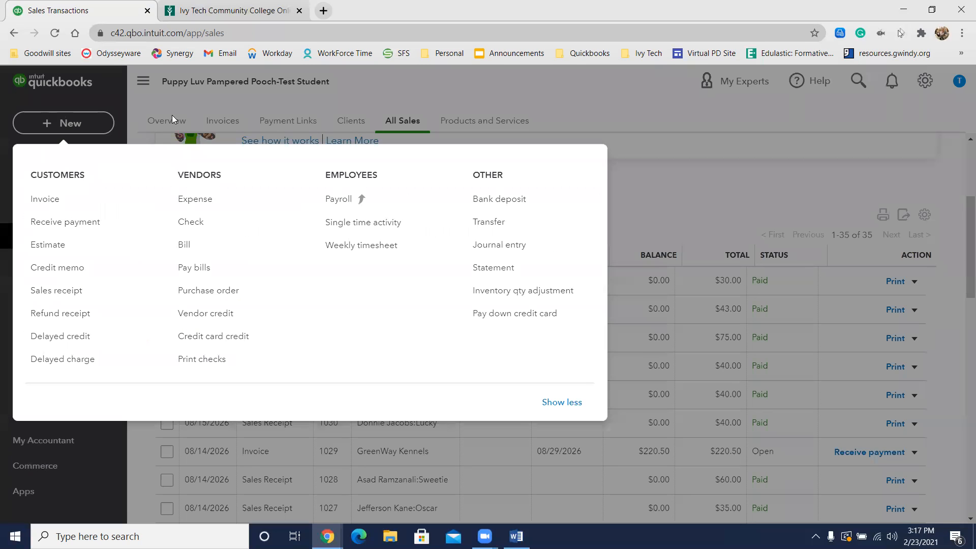
click(531, 205)
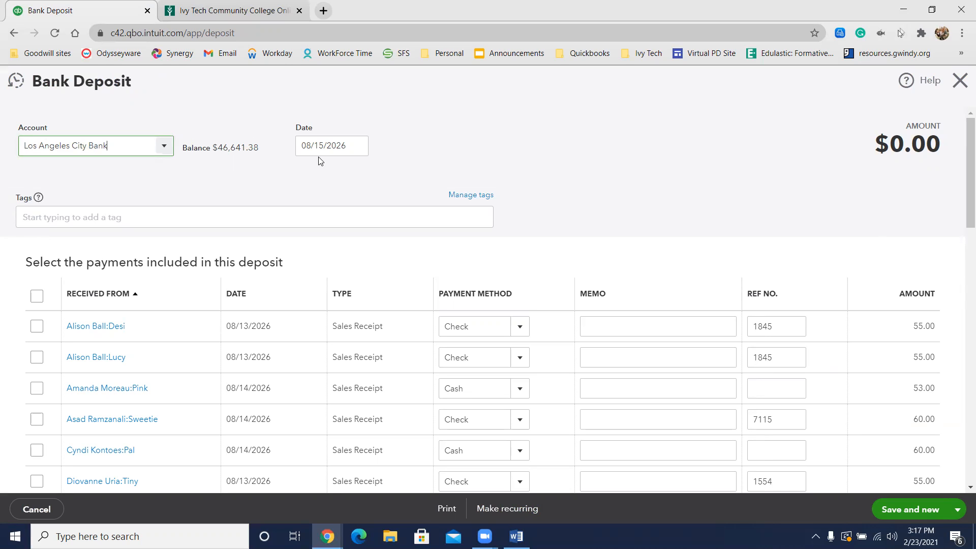
scroll(326, 175, down, 8)
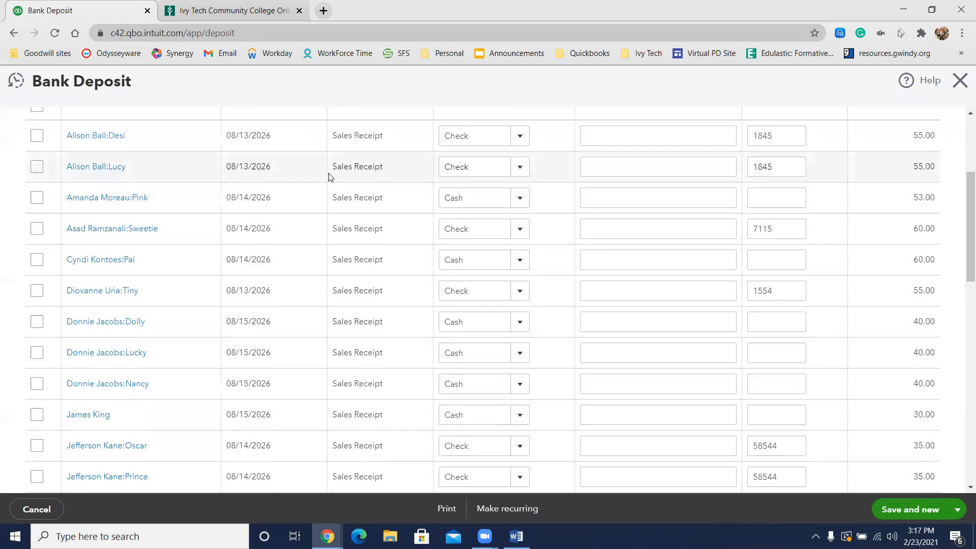
scroll(337, 197, up, 7)
scroll(342, 204, up, 1)
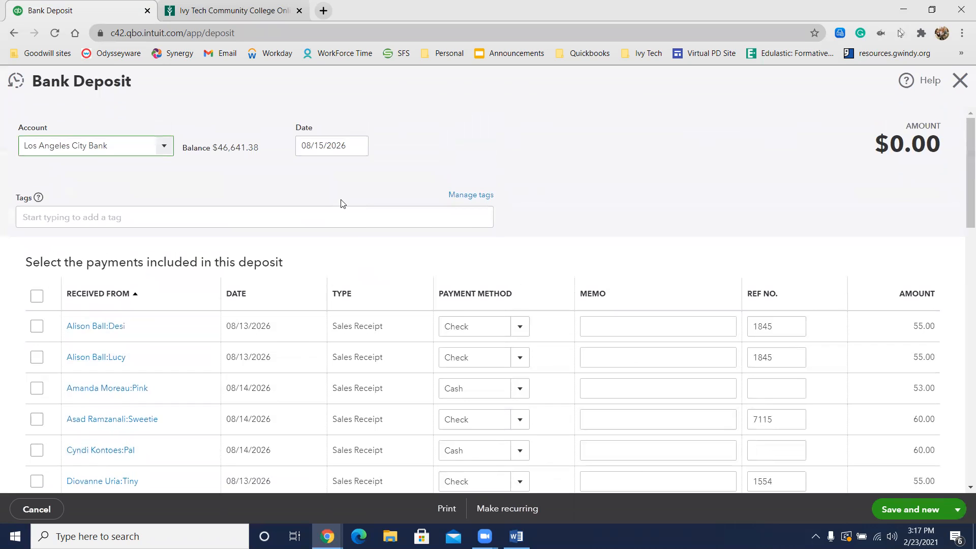
scroll(297, 220, down, 15)
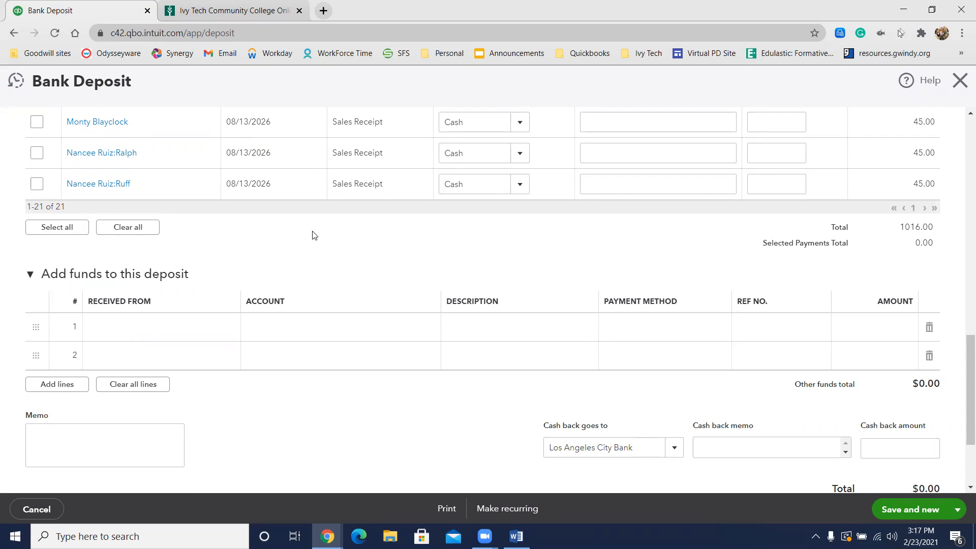
scroll(255, 249, up, 8)
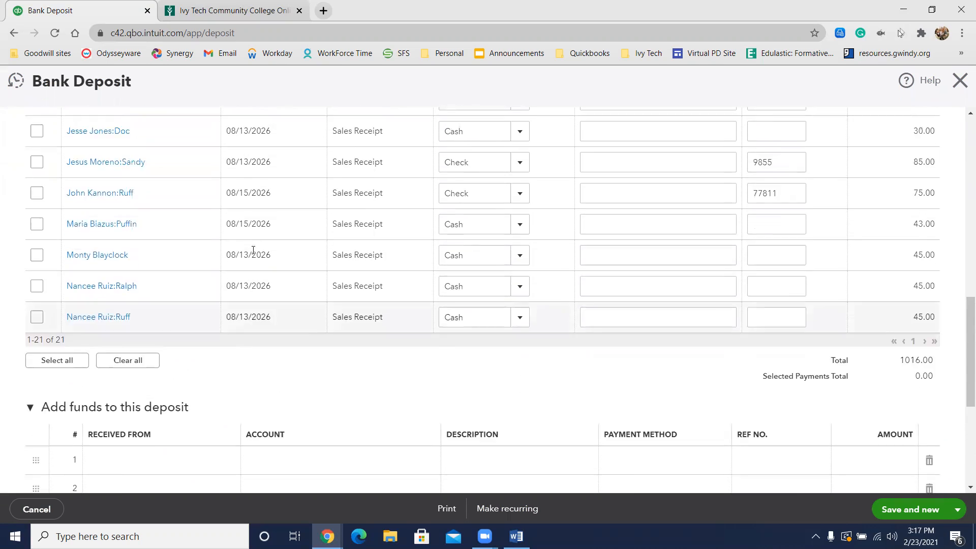
scroll(260, 254, up, 4)
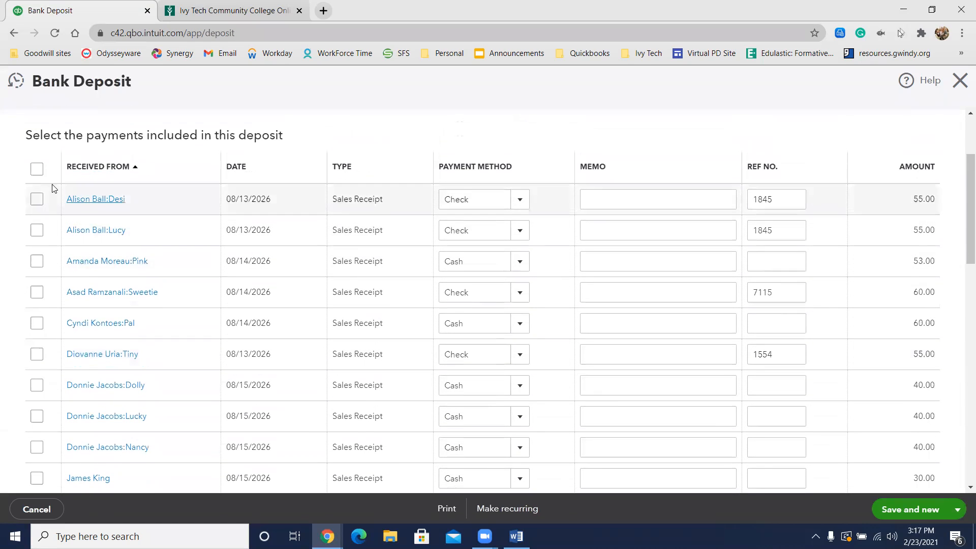
Step: Include all the listed payments in the bank deposit and review the selection
click(36, 170)
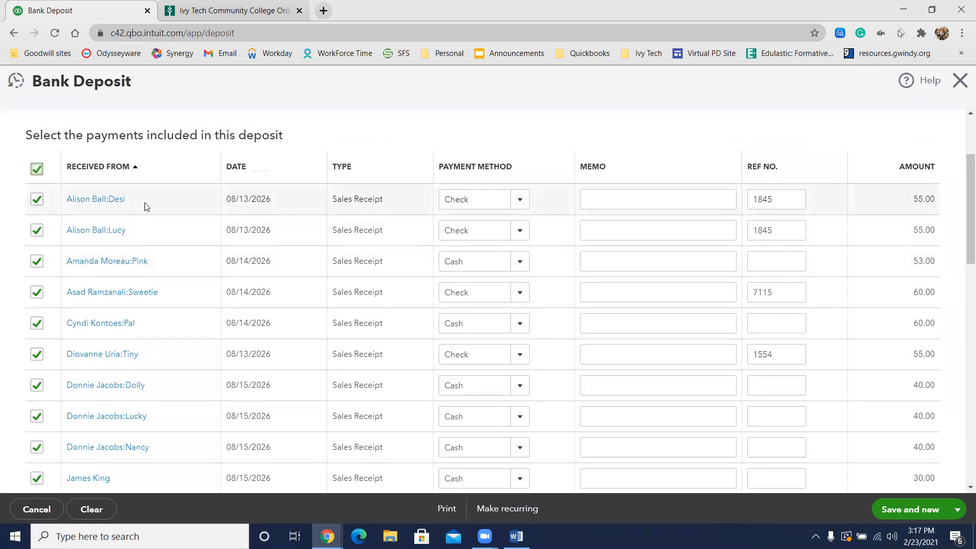
scroll(124, 220, up, 3)
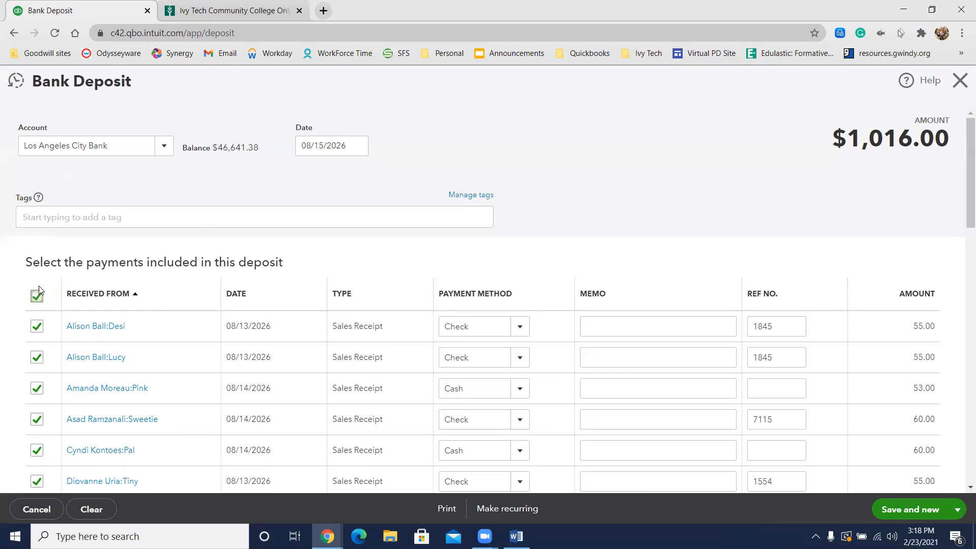
scroll(253, 258, down, 4)
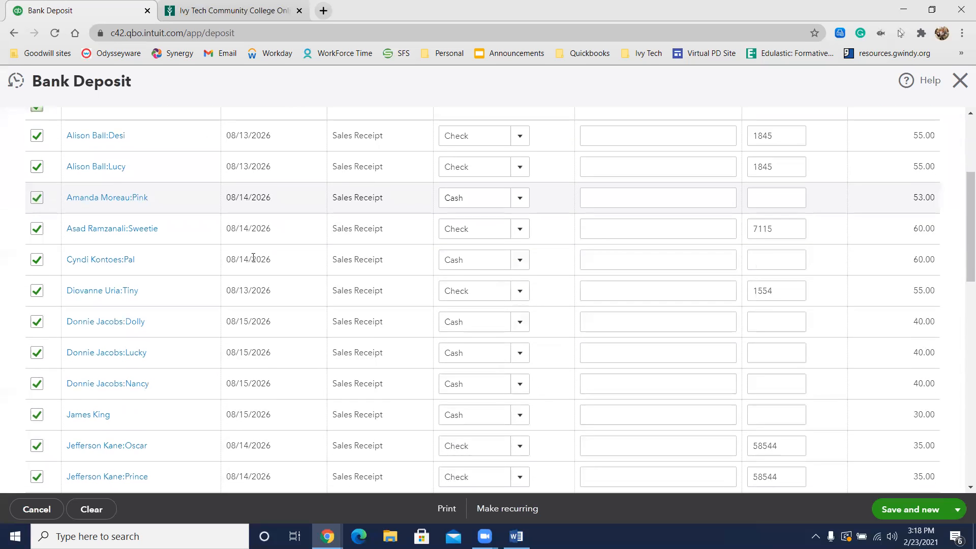
scroll(61, 227, down, 1)
scroll(168, 325, down, 5)
scroll(180, 318, up, 10)
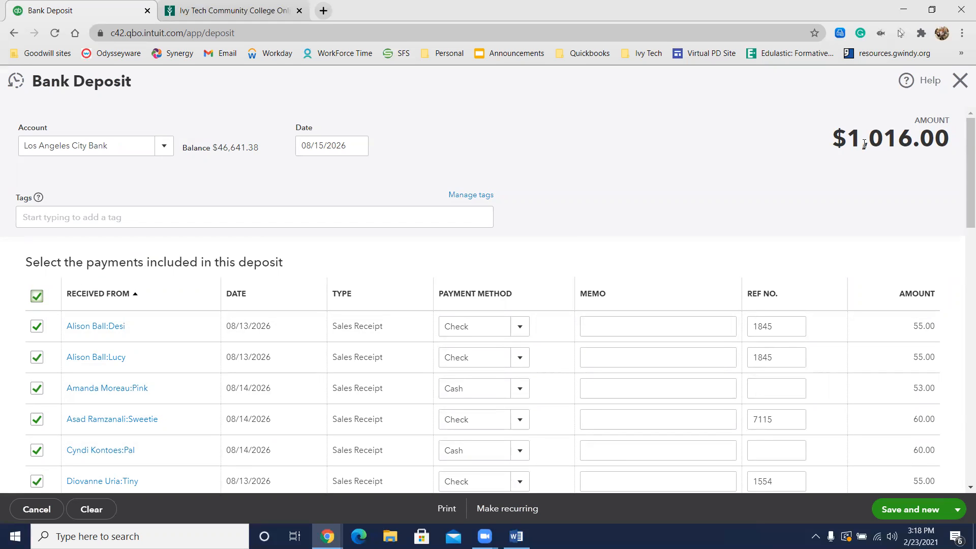
Step: Save and close the bank deposit
scroll(793, 150, down, 10)
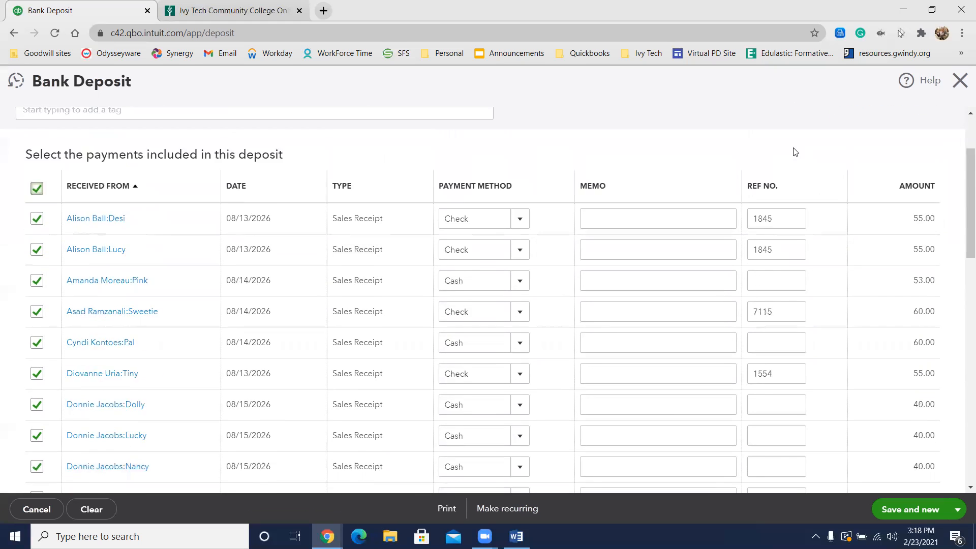
click(958, 510)
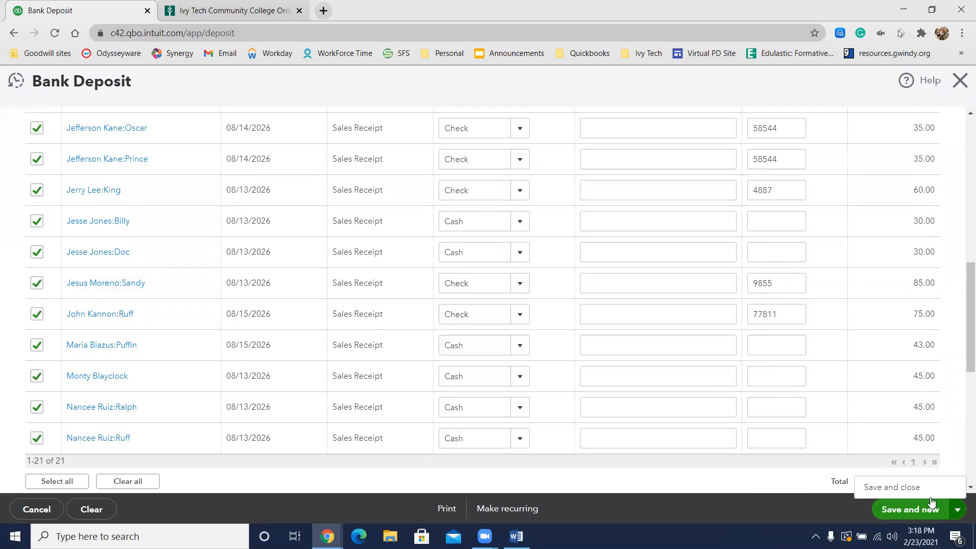
click(910, 484)
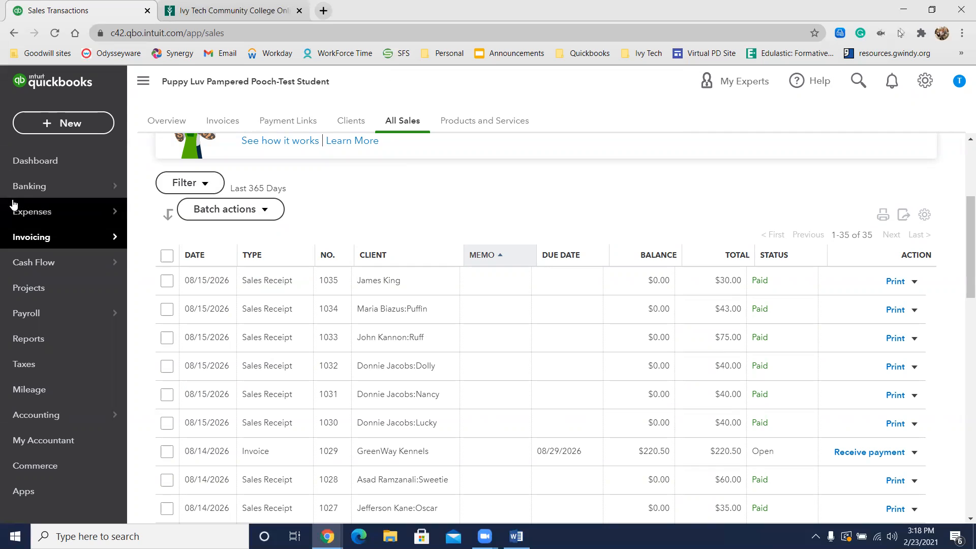
Step: Search the reports for sales and open the Sales by Client Summary report
mouse_move(13, 203)
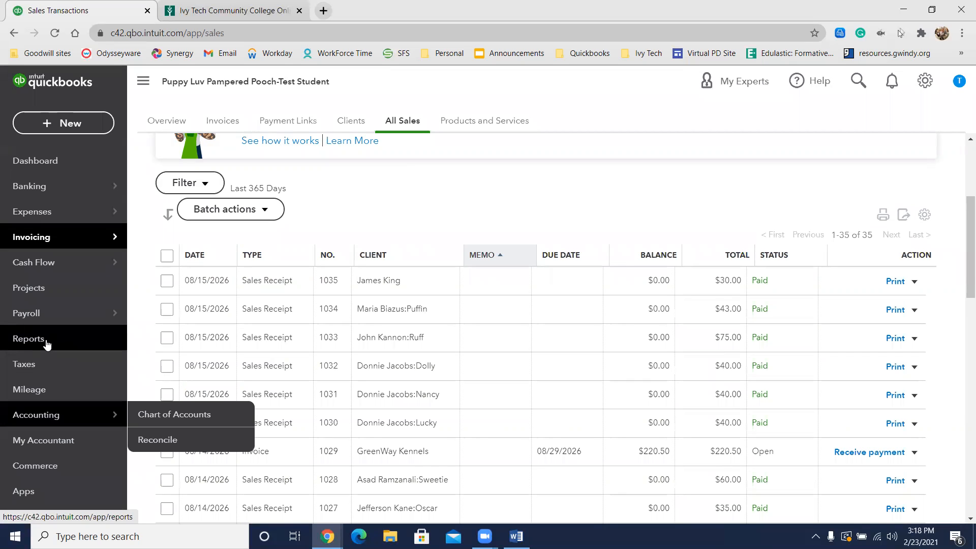
click(40, 341)
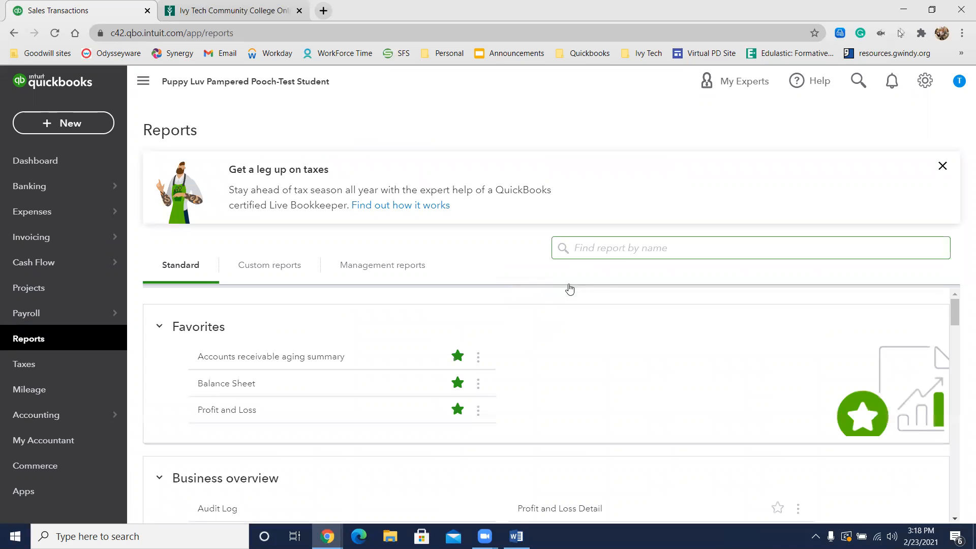
click(600, 247)
text(sales)
click(626, 293)
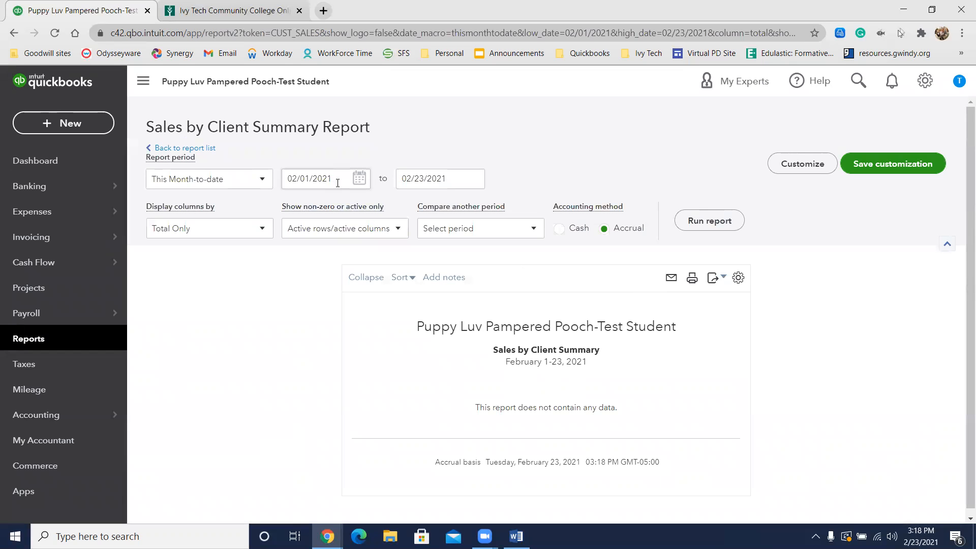
Step: Run the Sales by Client Summary report for the period 08/13/2026 to 08/15/2026
click(354, 184)
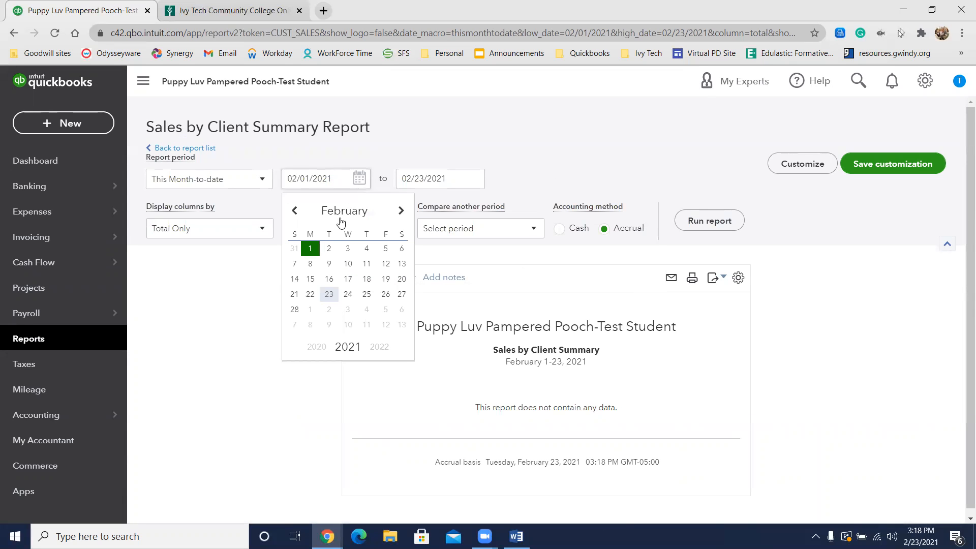
triple_click(330, 185)
text(8/1)
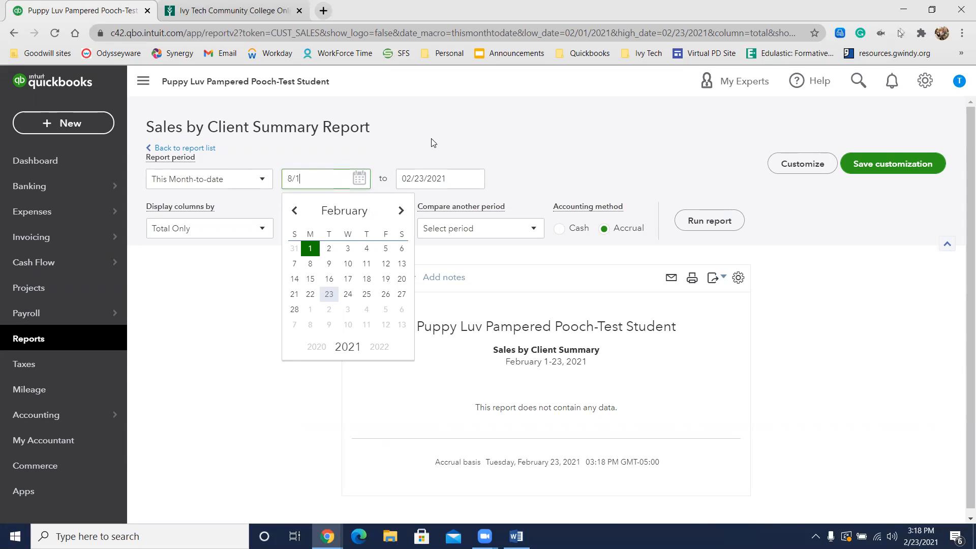
text(3/2026)
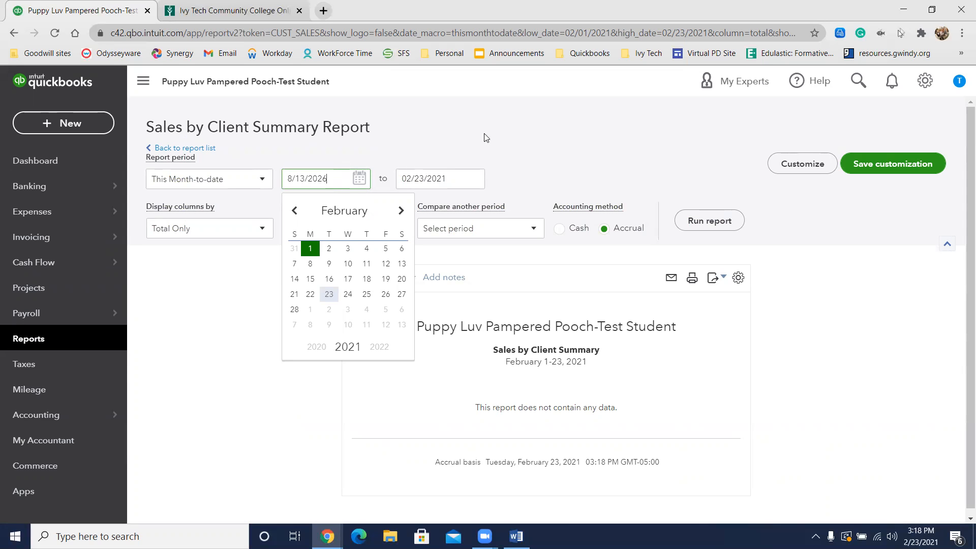
click(442, 183)
text(8/)
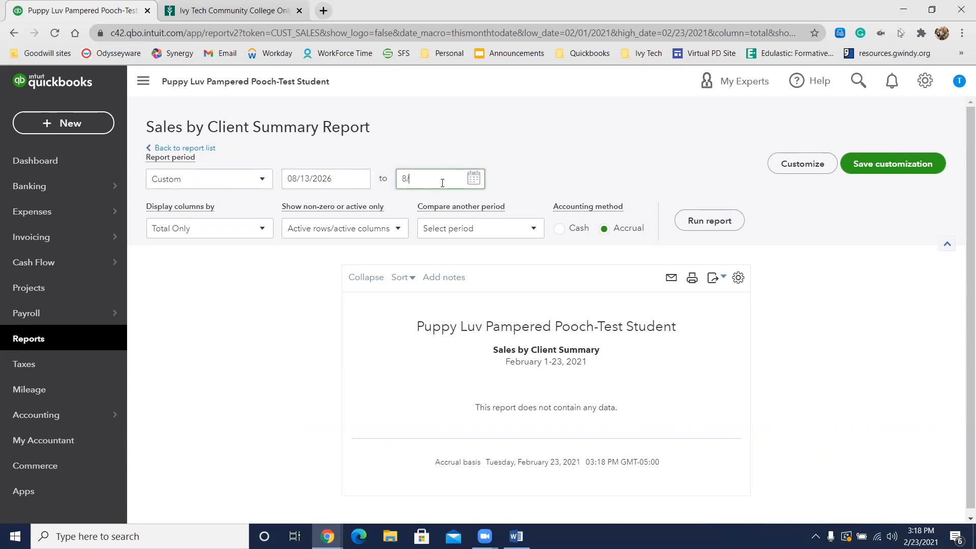
text(15/2026)
click(712, 221)
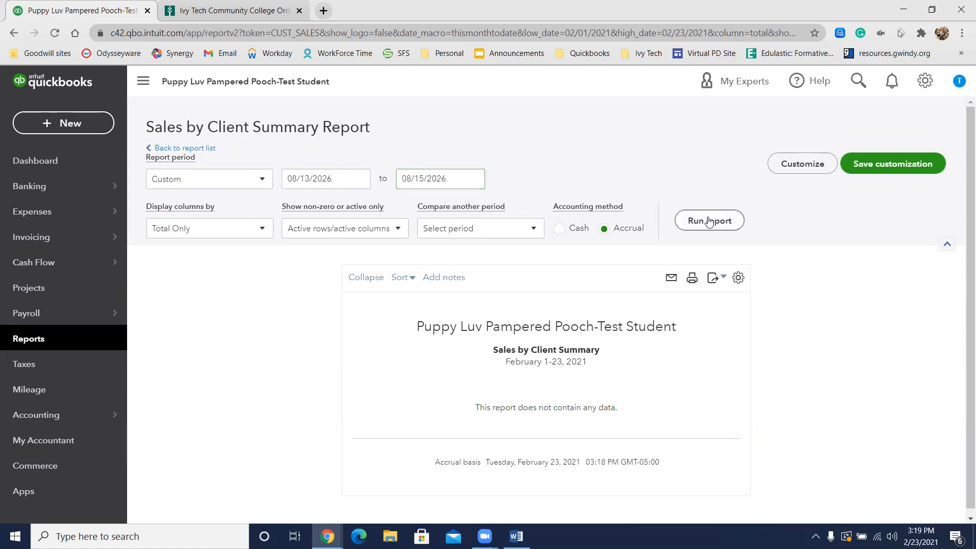
Step: Review the sales amounts per client and the grand total in the Sales by Client Summary report
scroll(778, 308, down, 15)
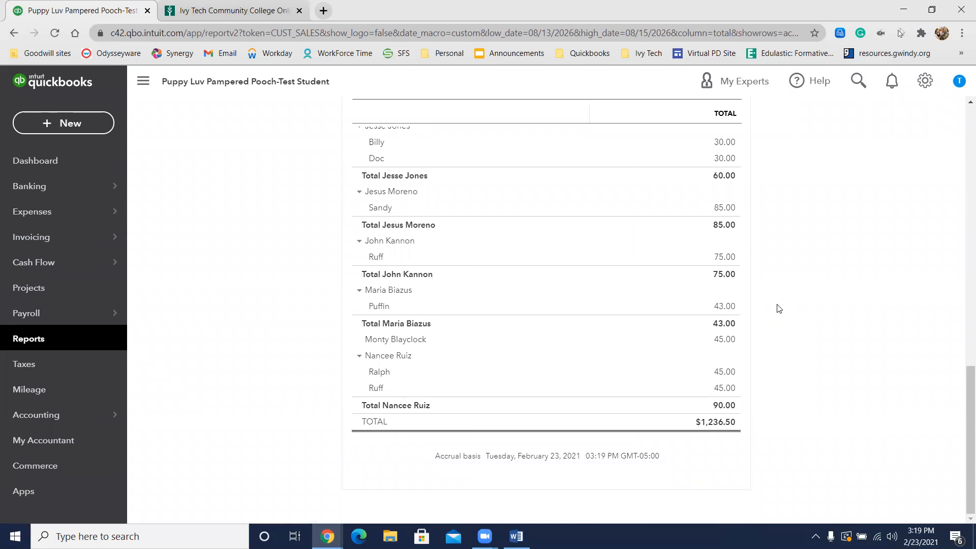
scroll(778, 307, up, 15)
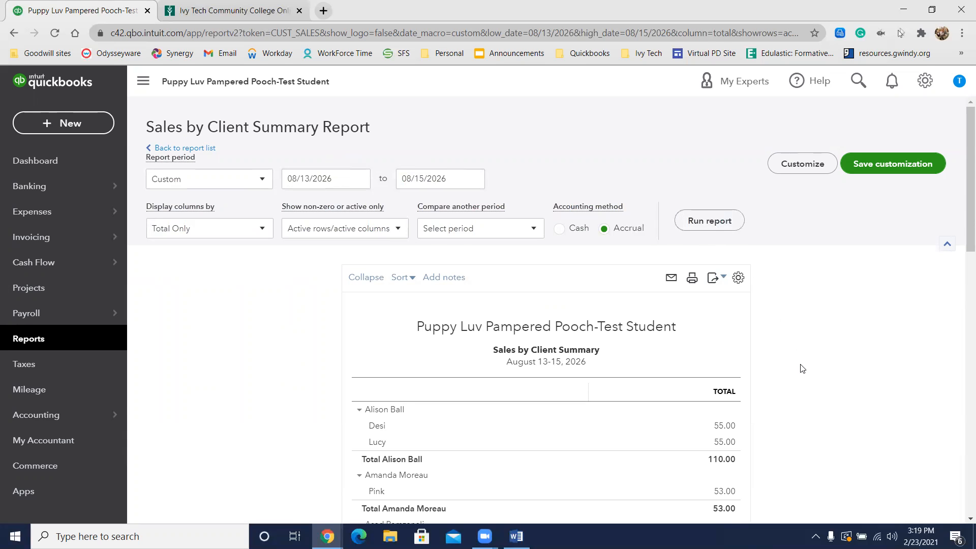
scroll(801, 369, down, 6)
scroll(802, 369, down, 4)
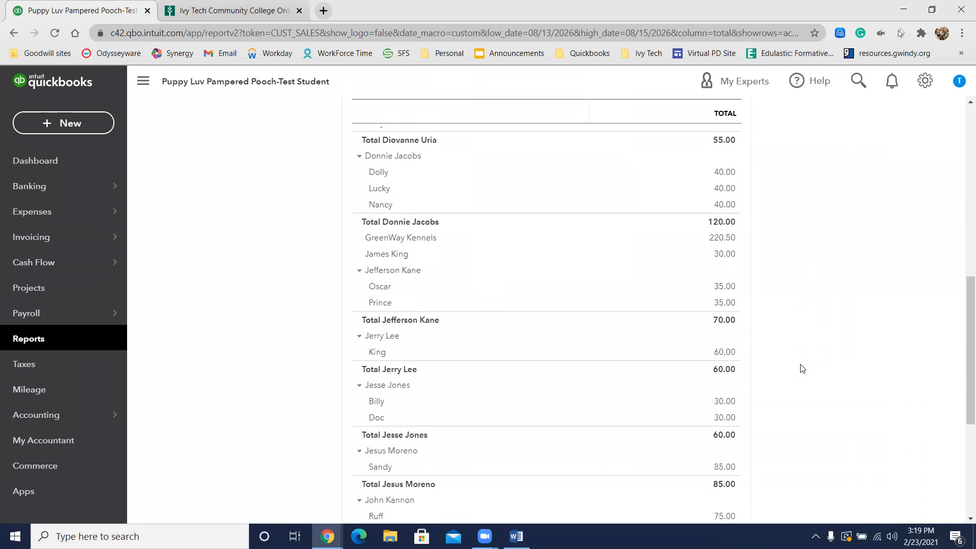
scroll(802, 368, down, 5)
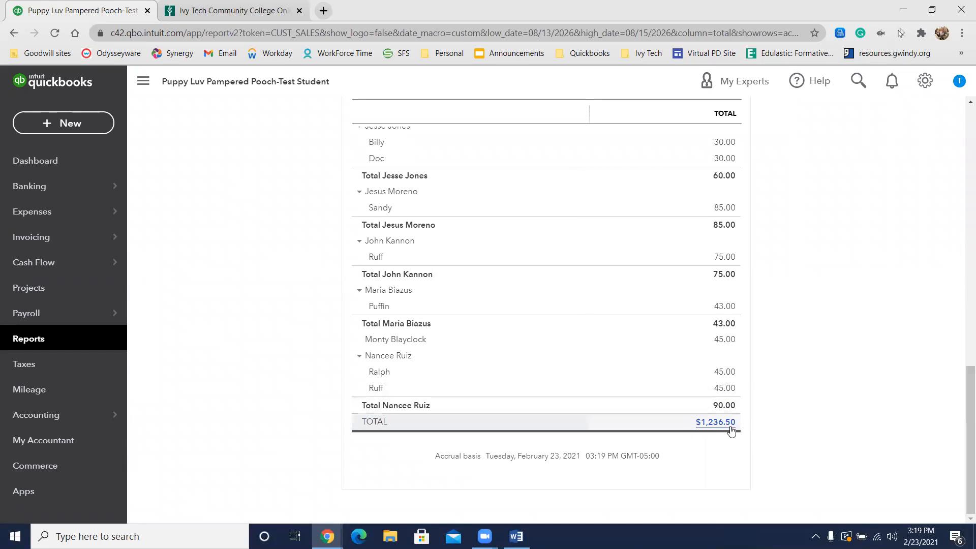
scroll(731, 431, up, 15)
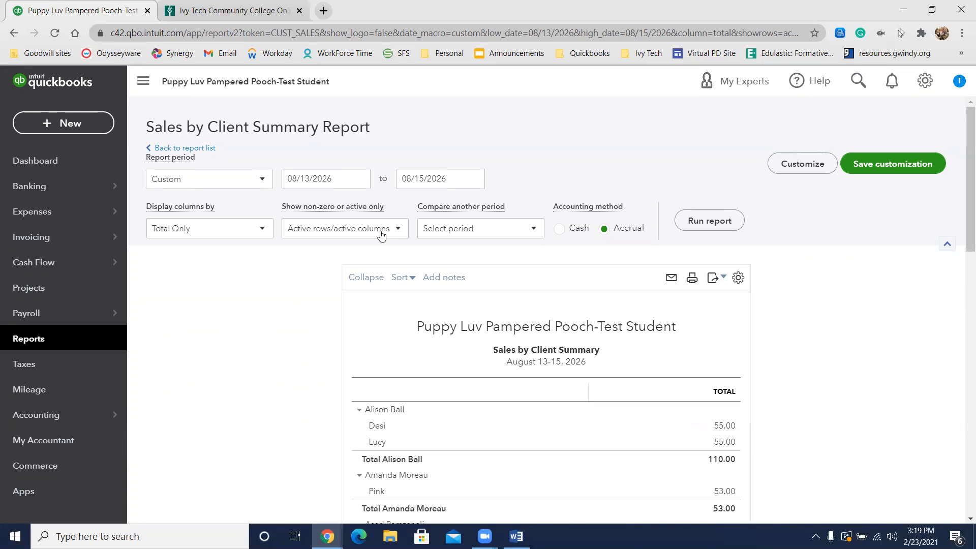
Step: Open the Chart of Accounts and check the balance of the Los Angeles City Bank account
mouse_move(126, 425)
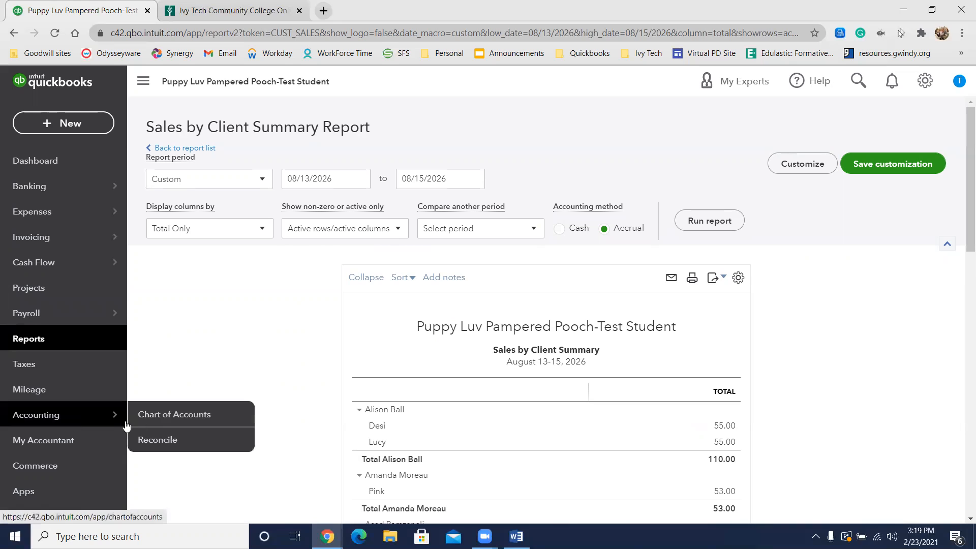
click(161, 422)
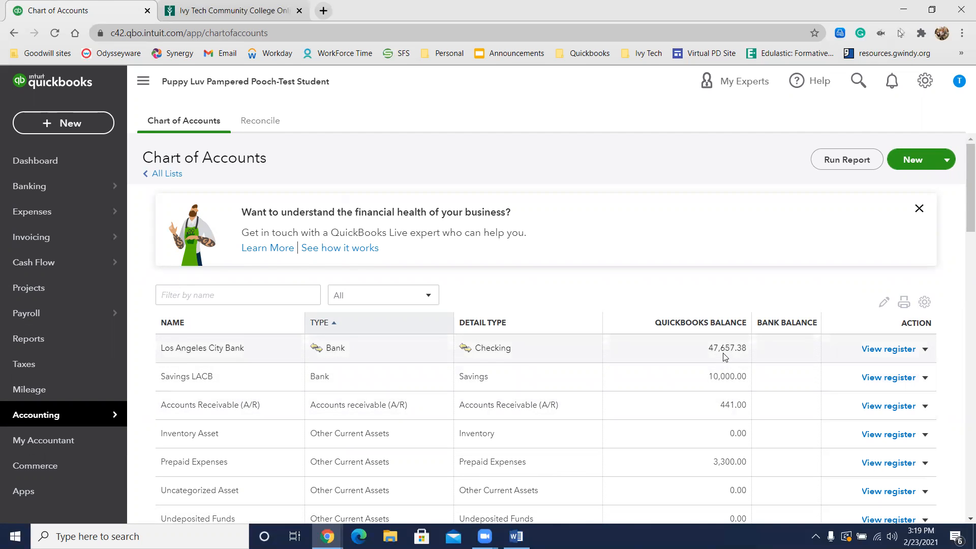
click(229, 294)
click(515, 277)
drag(756, 349, 702, 358)
Step: Check the balances of Sadie's City Credit Union, Accounts Payable and Accounts Receivable in the Chart of Accounts
scroll(689, 346, down, 1)
scroll(689, 345, down, 2)
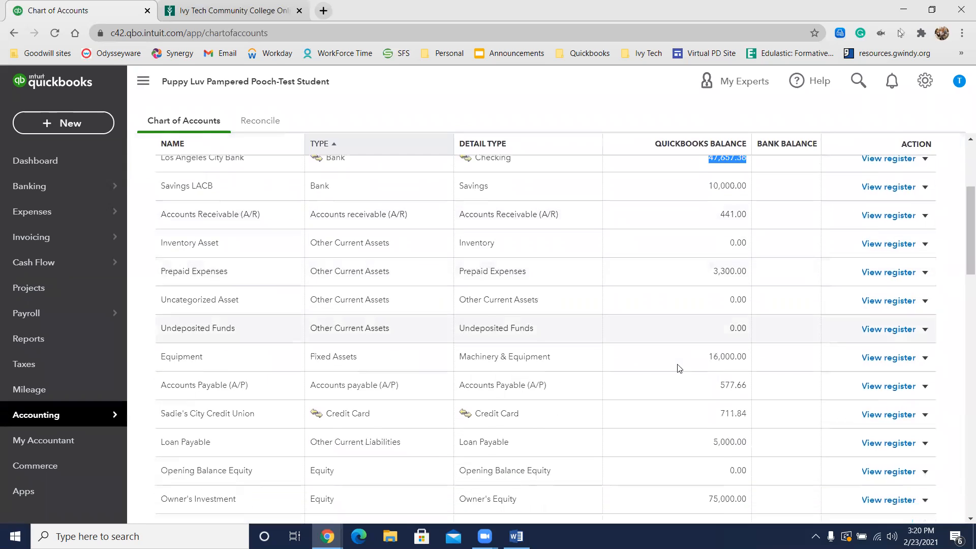
drag(748, 414, 714, 425)
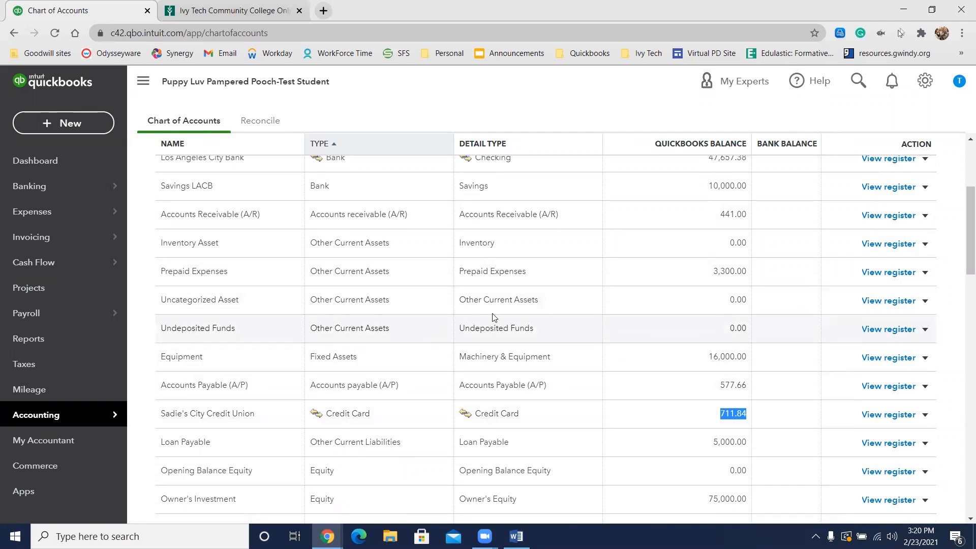
drag(748, 385, 724, 400)
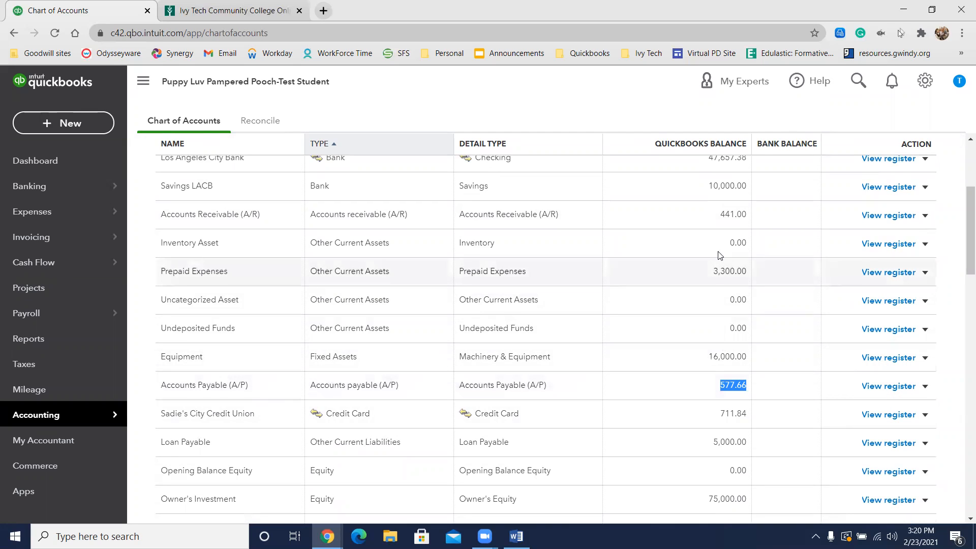
drag(748, 223, 724, 230)
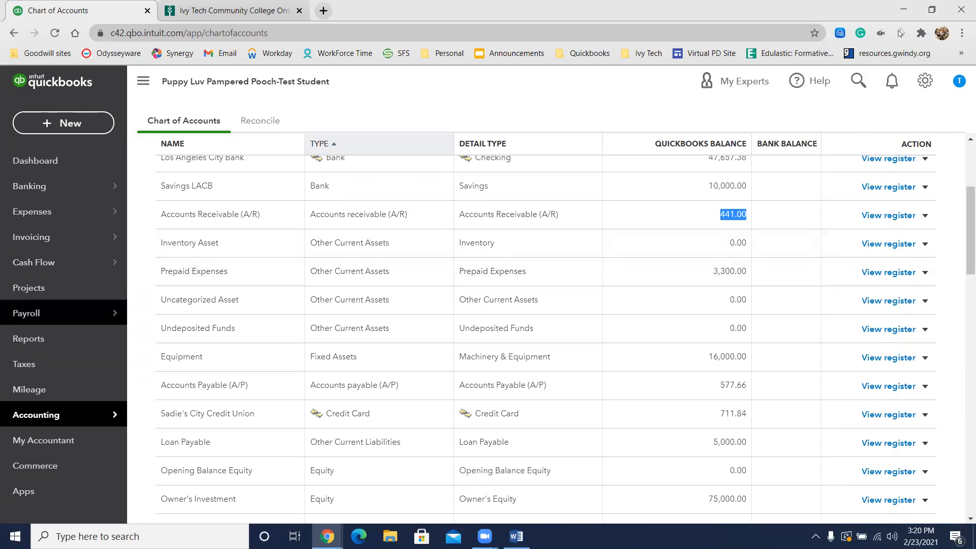
Step: Return to the reports and open the Sales by Client Summary report again
click(72, 339)
click(610, 248)
text(sal)
key(Down)
key(Down)
key(Return)
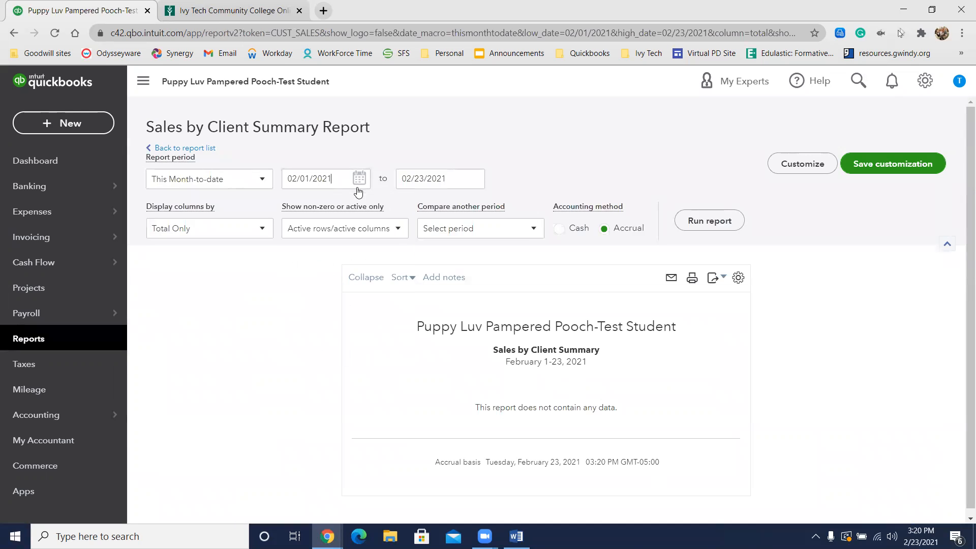
Step: Set the report period from 08/16/2026 to 08/15/2026 and try to run the report
click(341, 184)
text(8/)
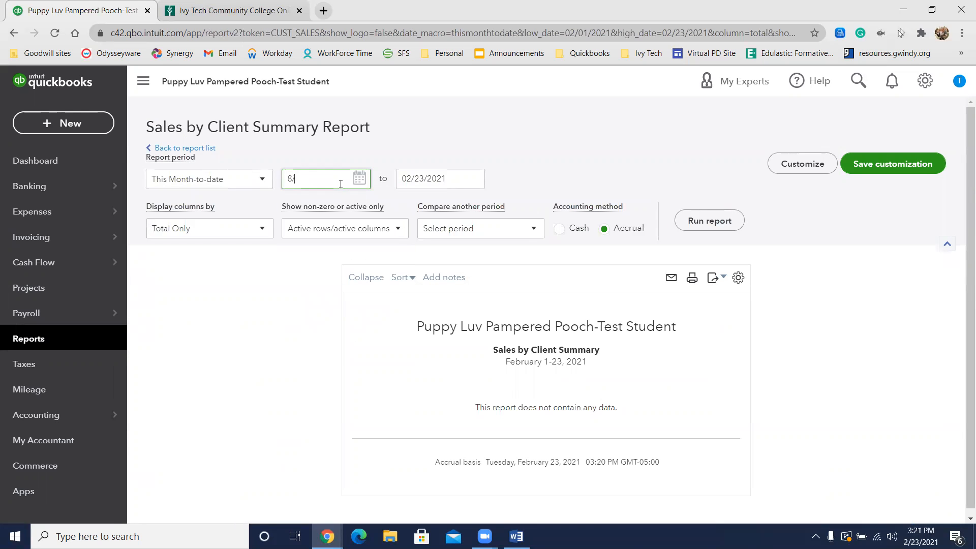
text(16/2026)
key(Tab)
text(8/)
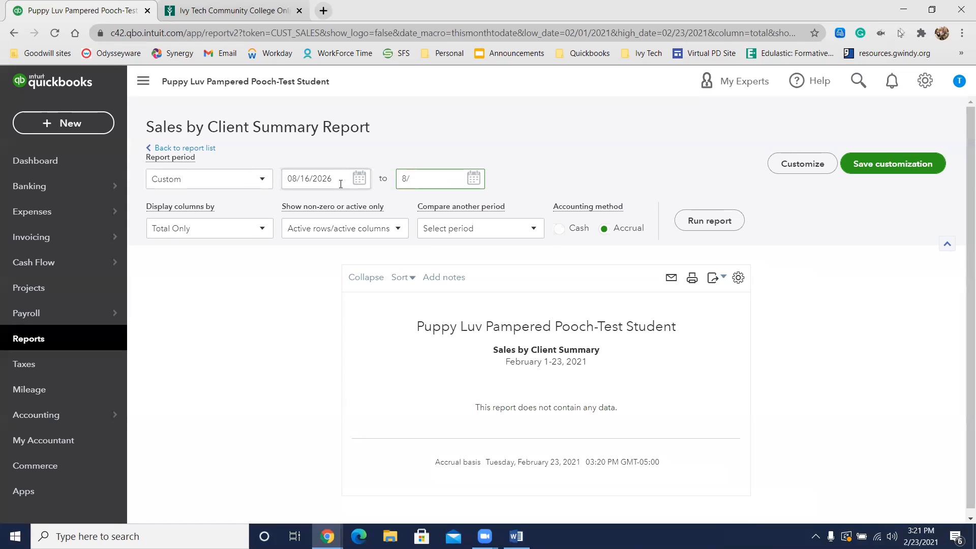
text(15/2026)
click(714, 222)
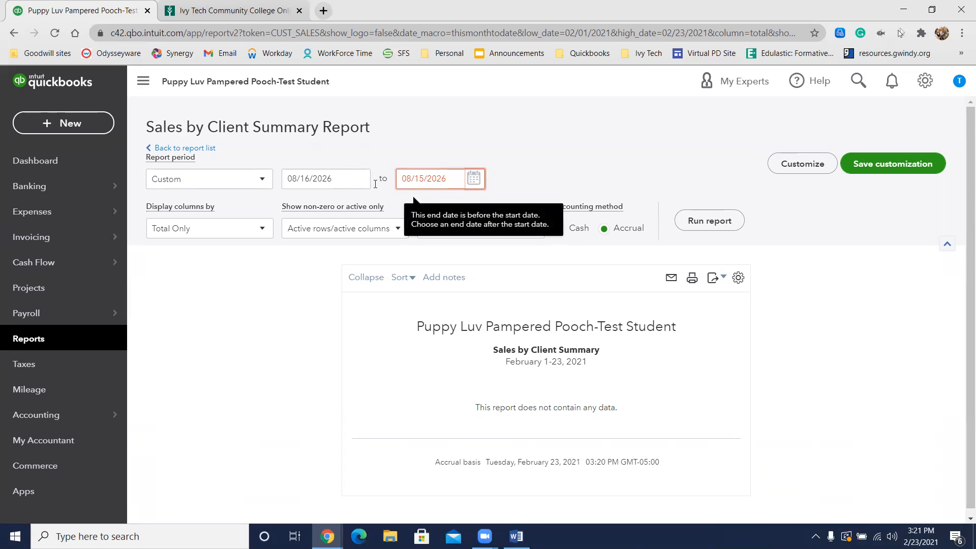
Step: Correct the report's start date to 08/13/2026, run the report and review its total
click(305, 176)
triple_click(305, 176)
text(8/13/2026)
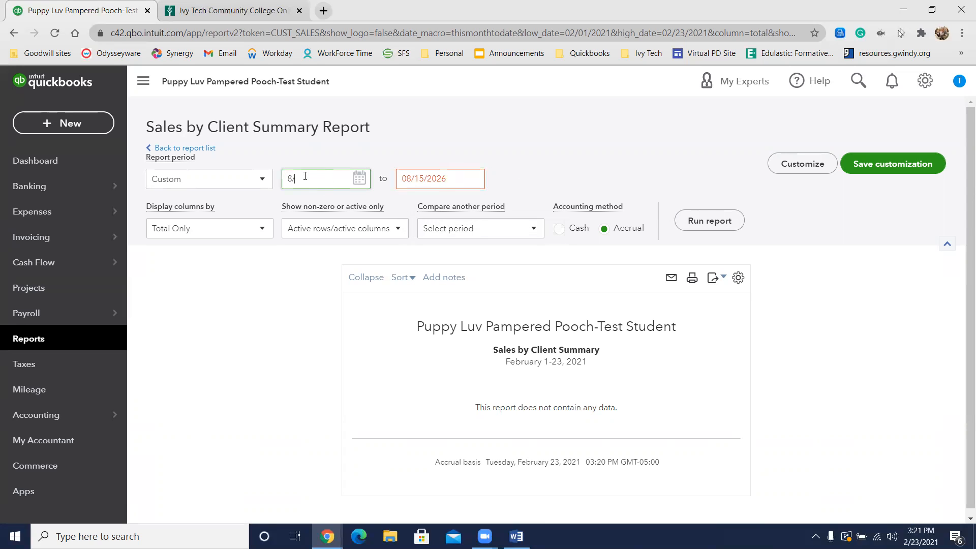
click(710, 220)
scroll(735, 170, down, 10)
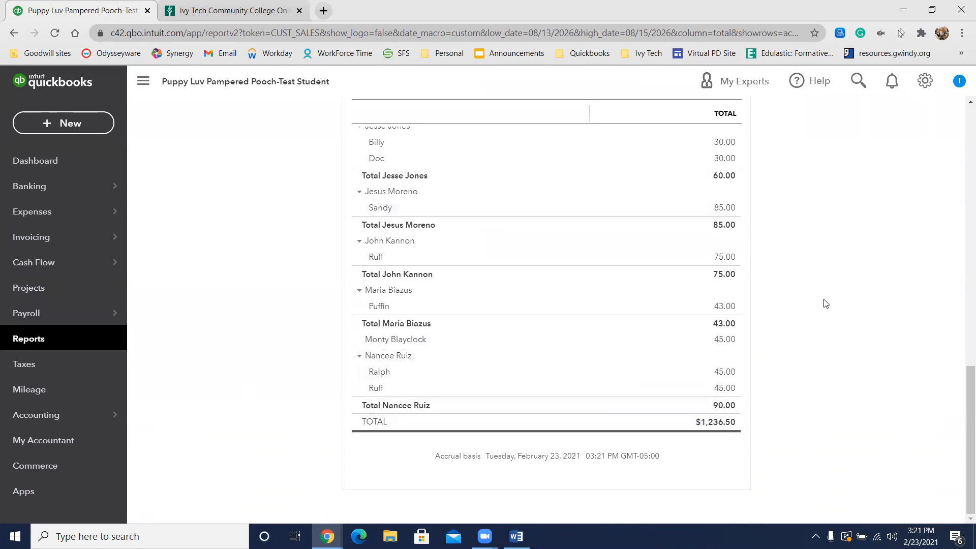
scroll(824, 303, up, 12)
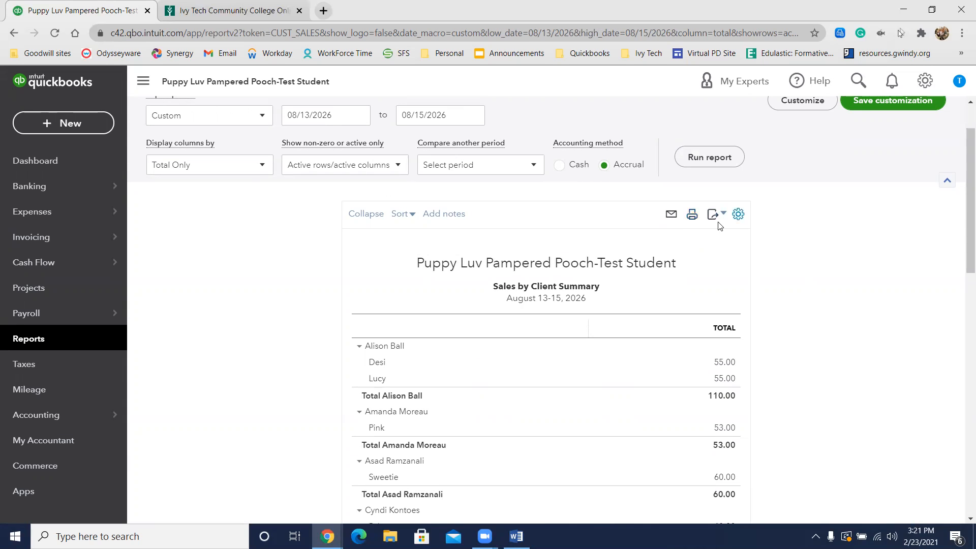
Step: Export the Sales by Client Summary report in portrait orientation and save it as a PDF
click(712, 215)
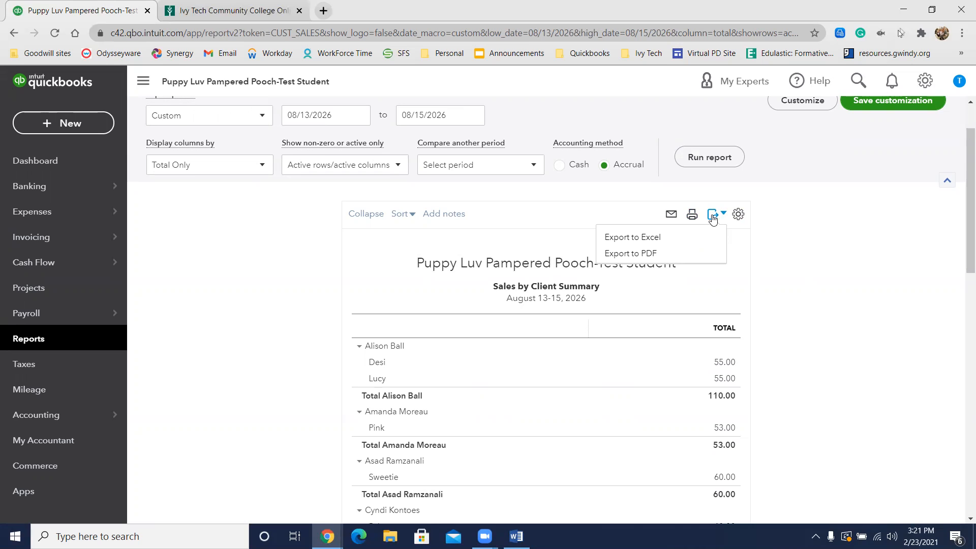
click(661, 255)
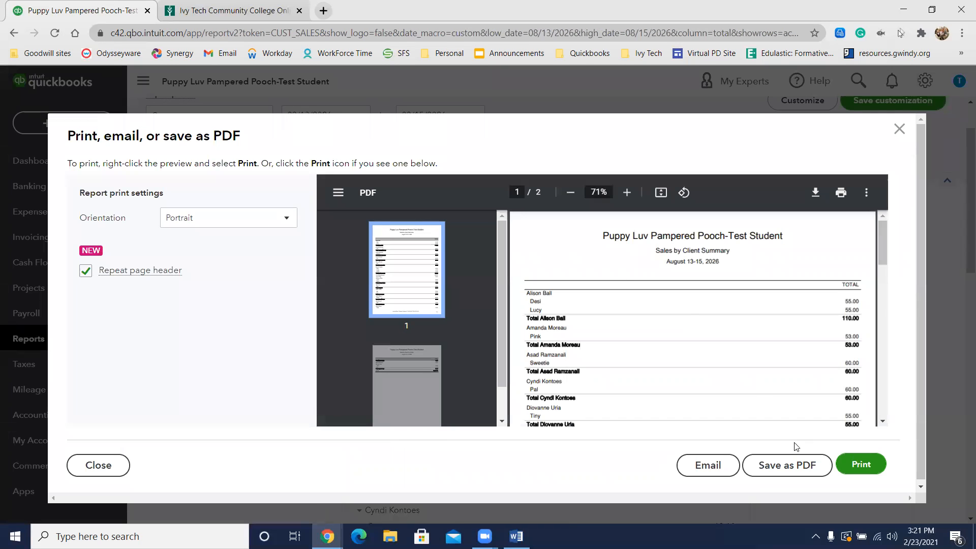
click(809, 466)
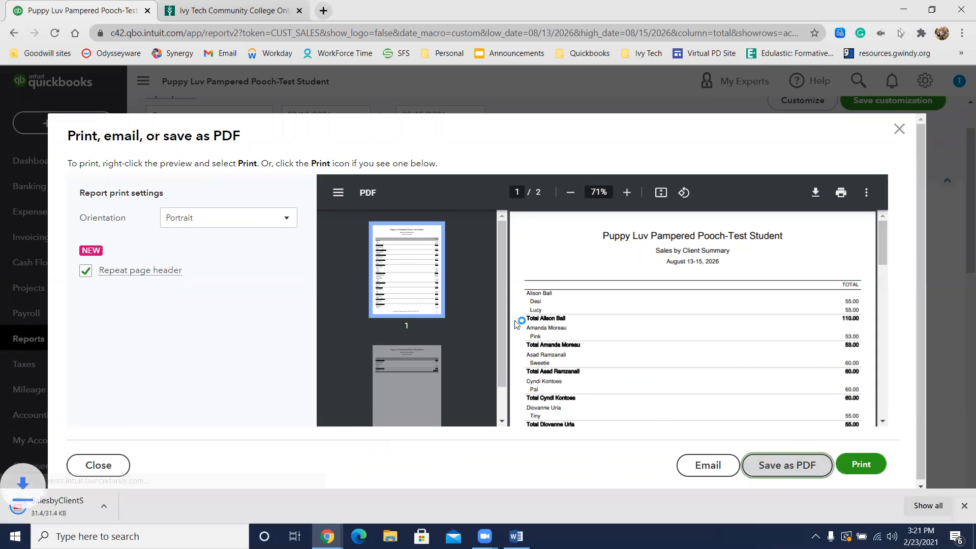
Step: Save the exported Sales by Client Summary PDF in the QuickBook Saved Files folder as CH06 Sales by Client Summary 8.15.26
click(67, 505)
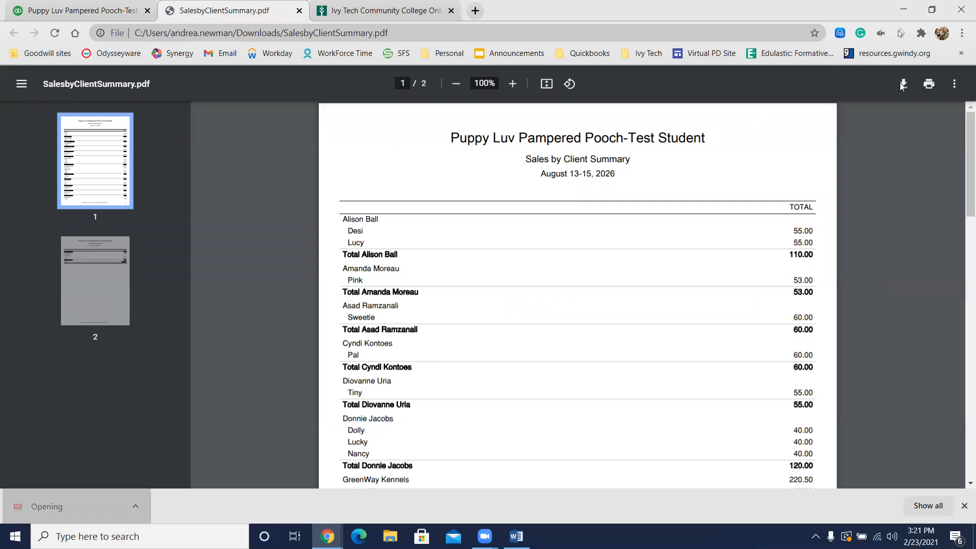
click(903, 90)
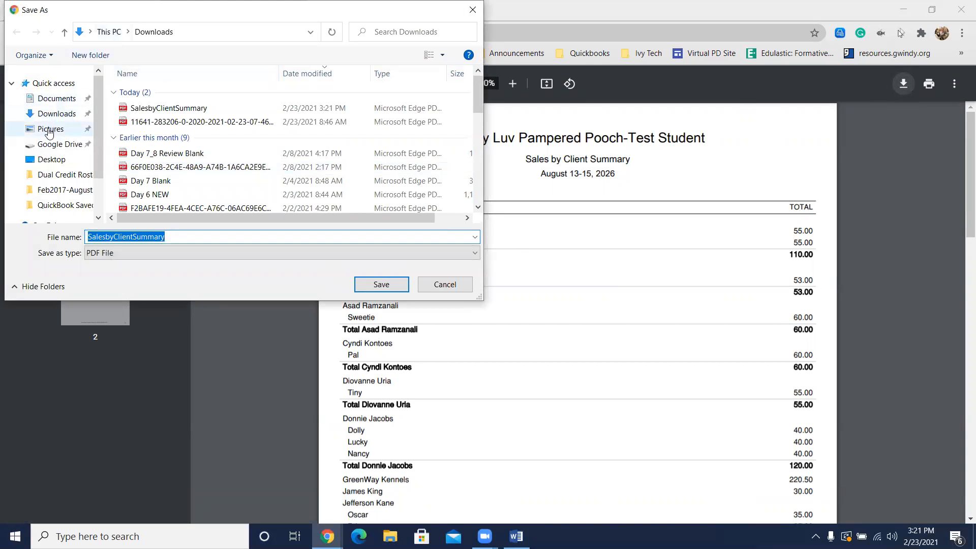
click(53, 205)
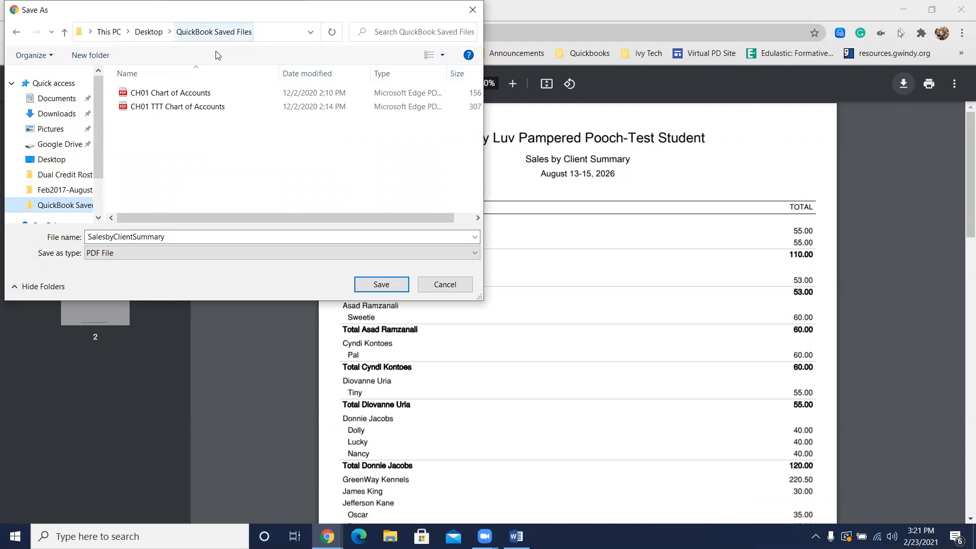
double_click(161, 234)
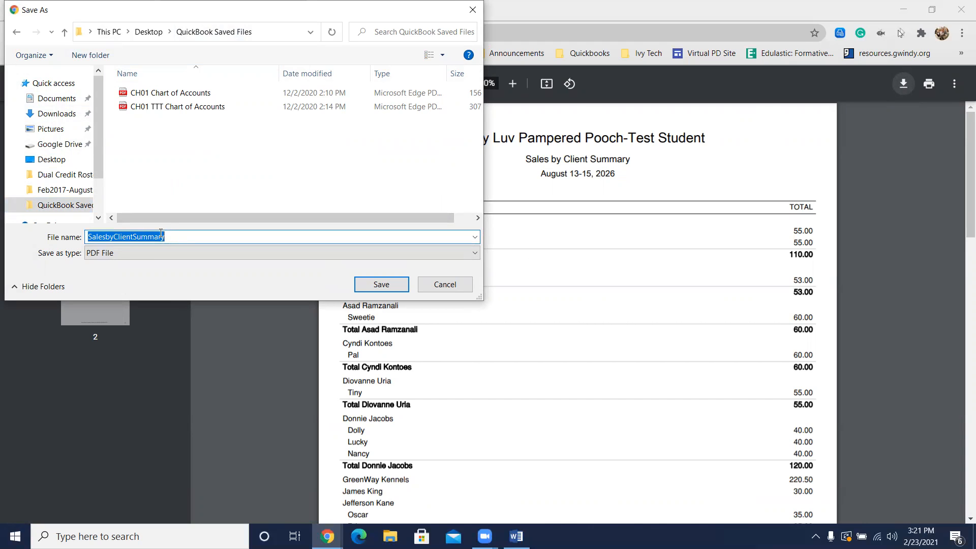
text(CH06 )
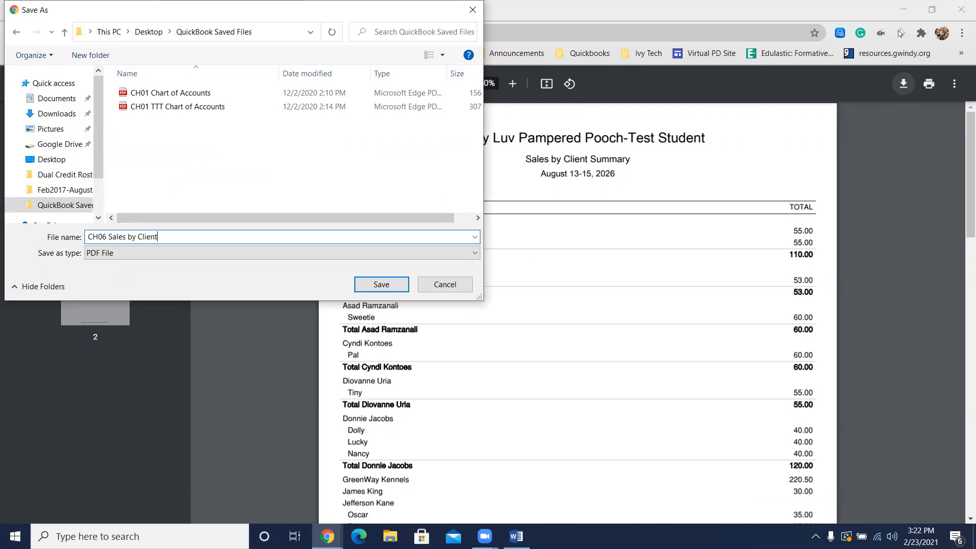
text(ummar)
key(BackSpace)
text(.15.26)
click(381, 285)
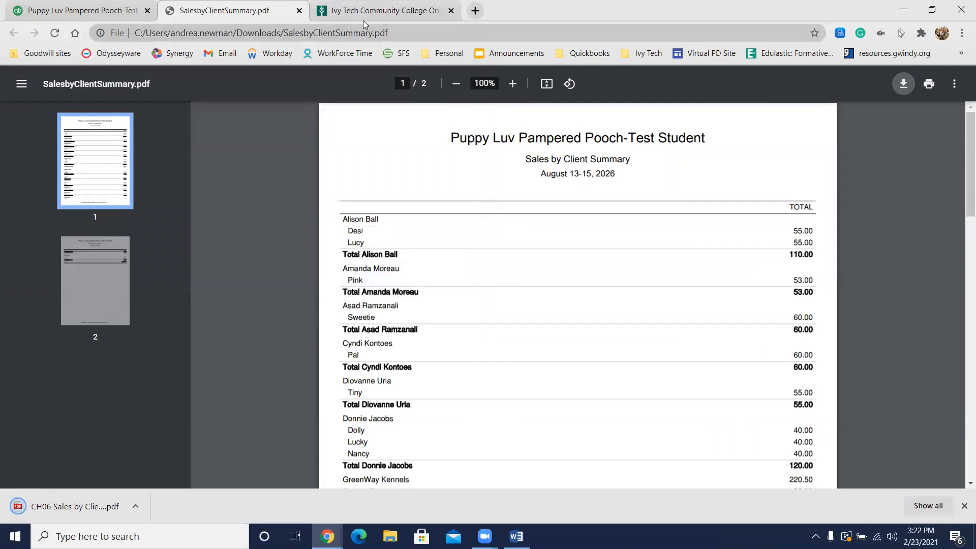
Step: Return to QuickBooks, close the report's print preview and open the Los Angeles City Bank register
click(99, 10)
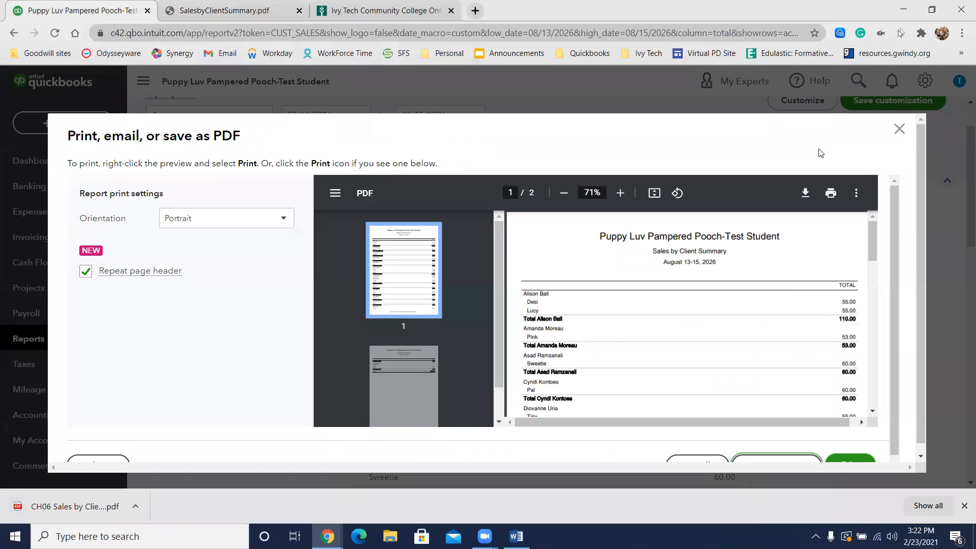
click(900, 129)
click(899, 129)
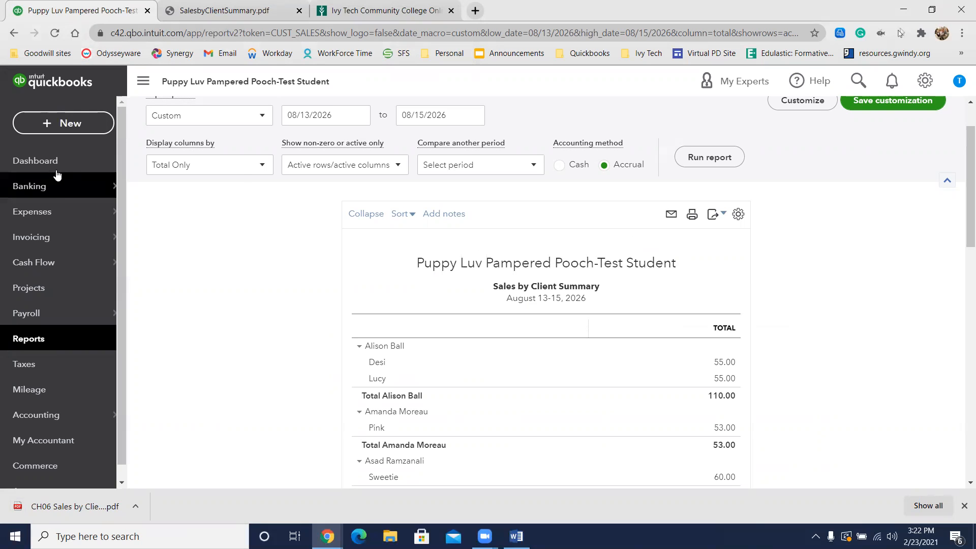
mouse_move(49, 194)
click(143, 186)
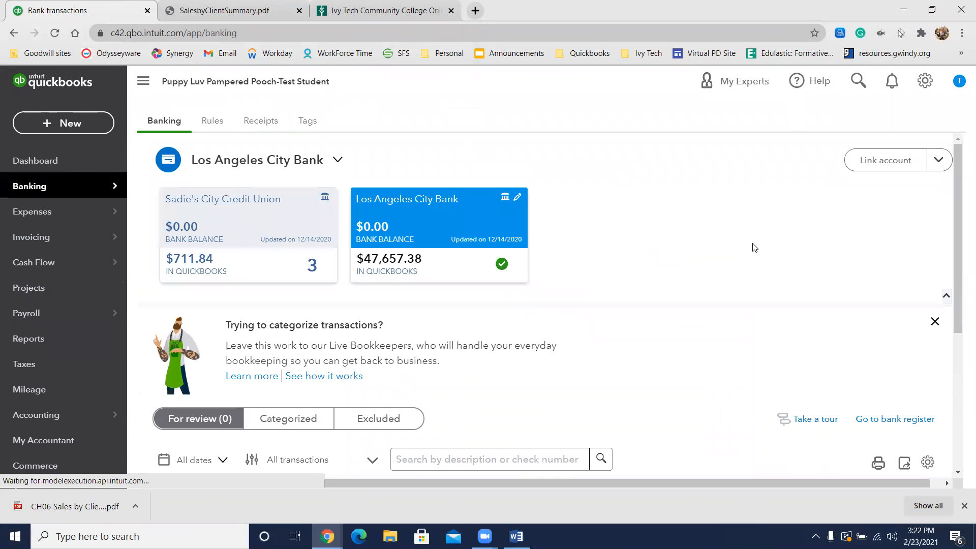
scroll(692, 260, down, 3)
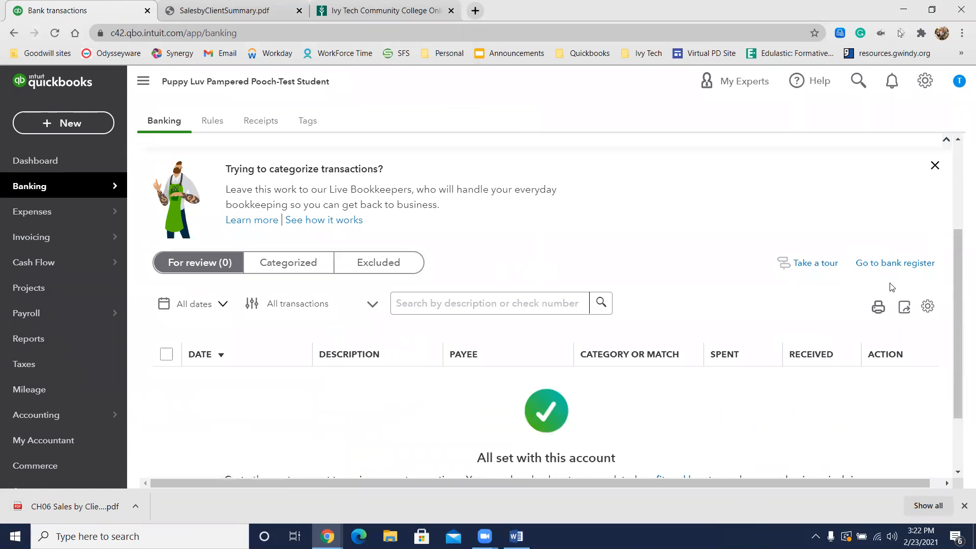
click(899, 262)
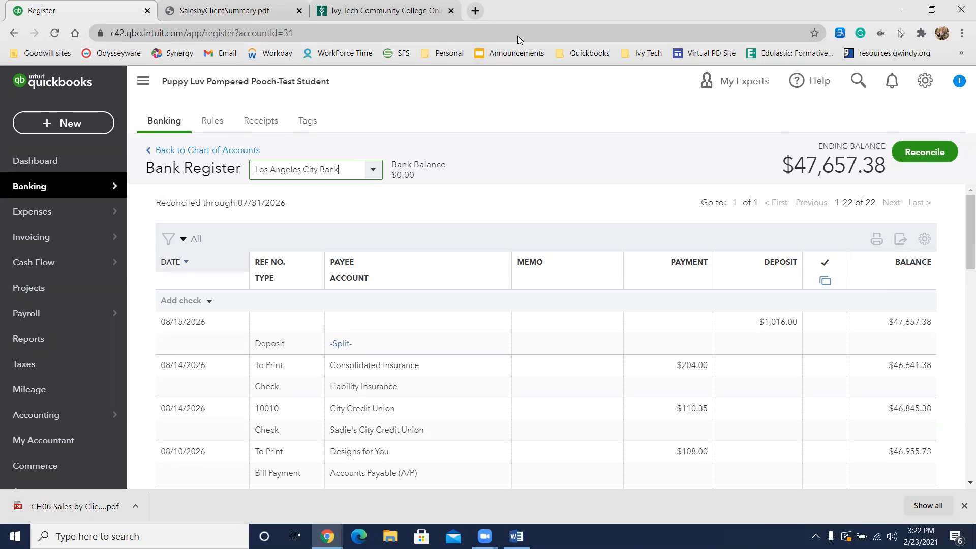
Step: Look for a bank report by searching the report list for "bank", and clear the search
click(60, 415)
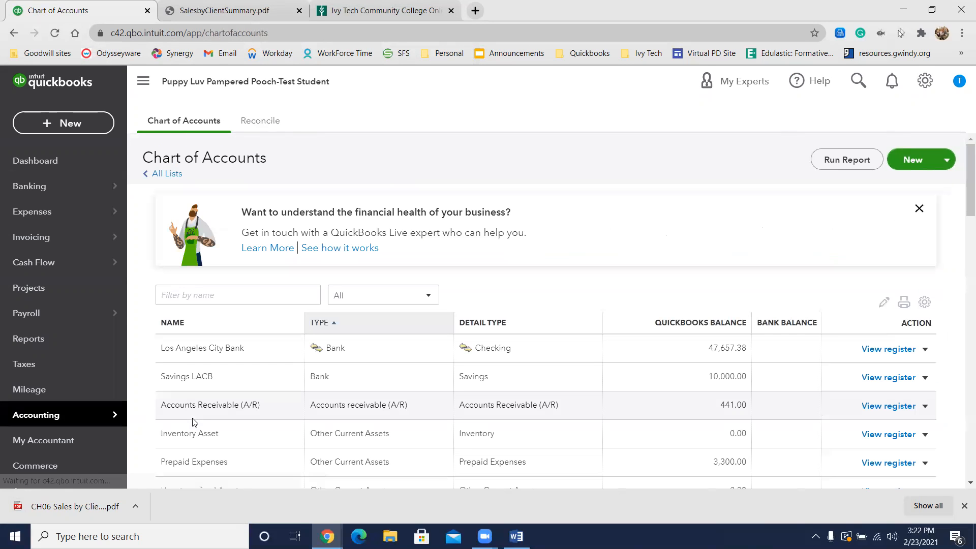
click(69, 344)
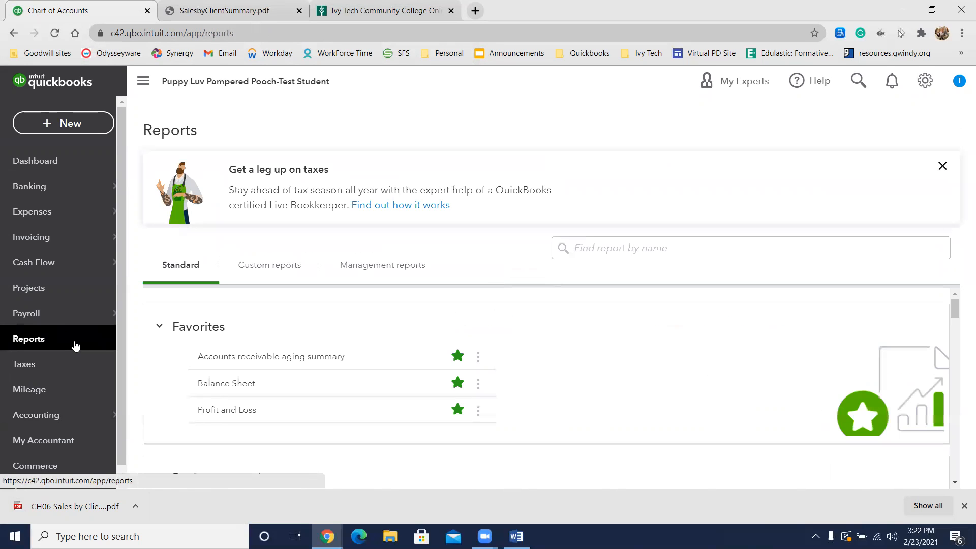
click(624, 246)
text(bank)
key(BackSpace)
key(BackSpace)
key(BackSpace)
key(BackSpace)
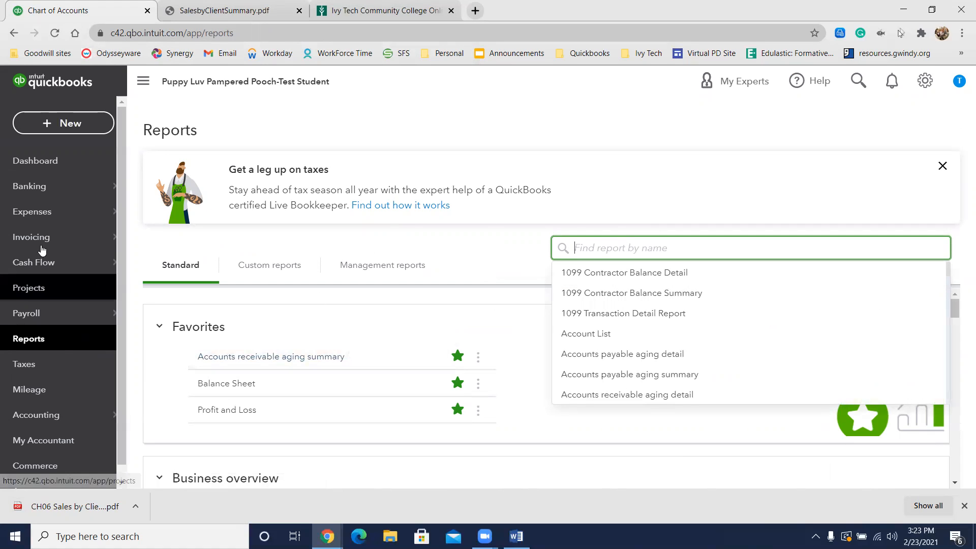
Step: Export the Los Angeles City Bank register to Excel and open the downloaded file for editing
mouse_move(61, 189)
click(142, 187)
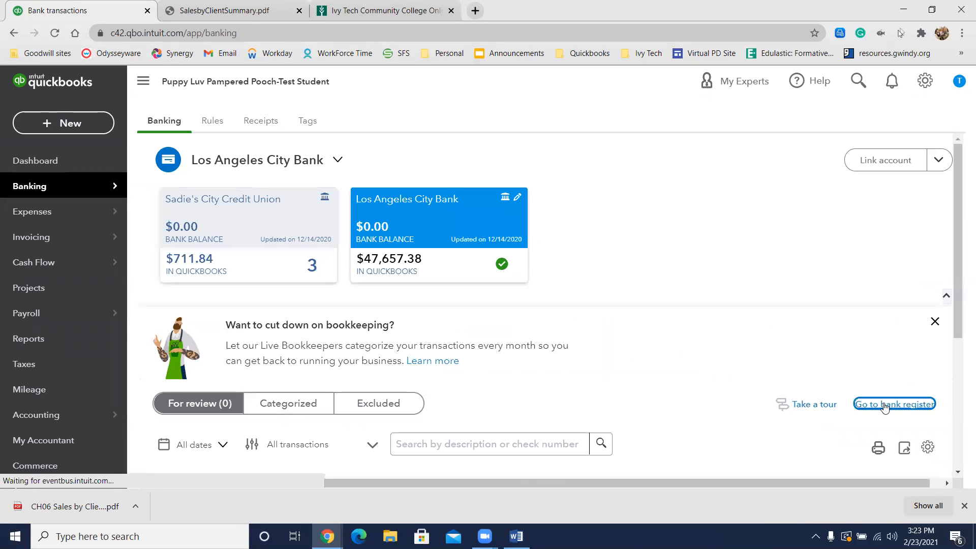
click(887, 403)
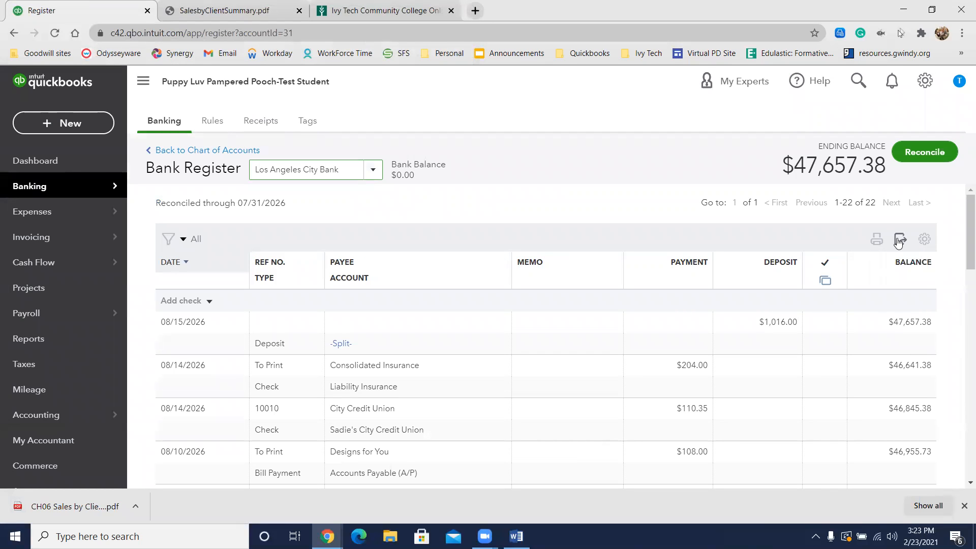
click(898, 241)
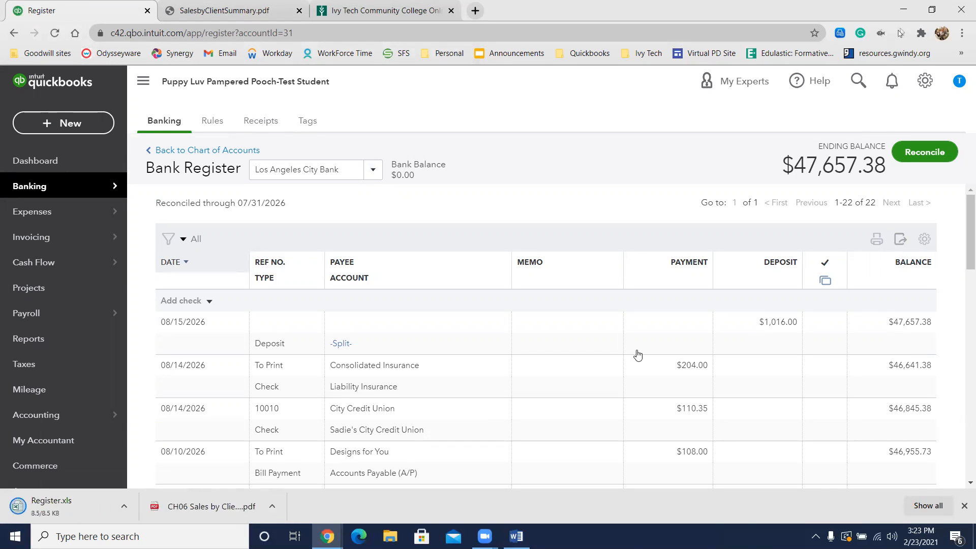
click(51, 507)
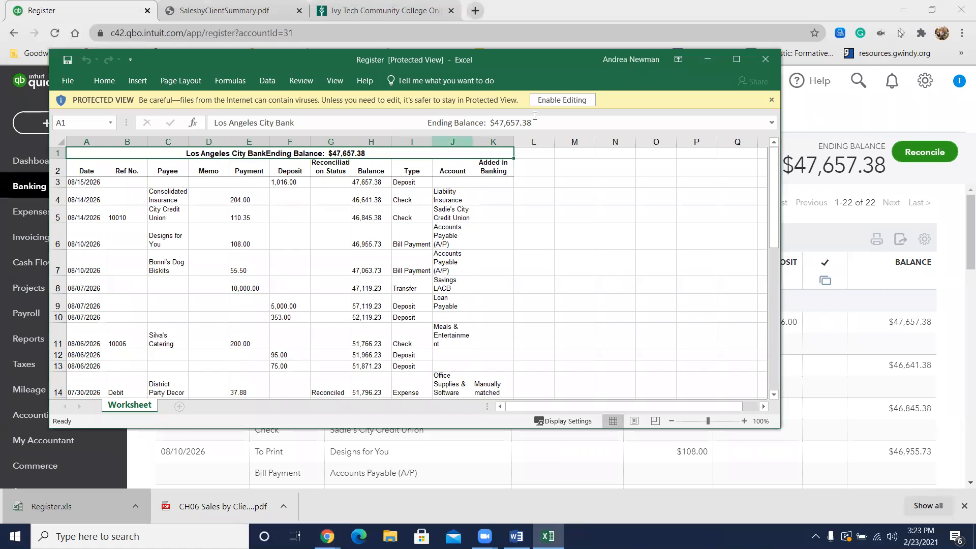
click(550, 100)
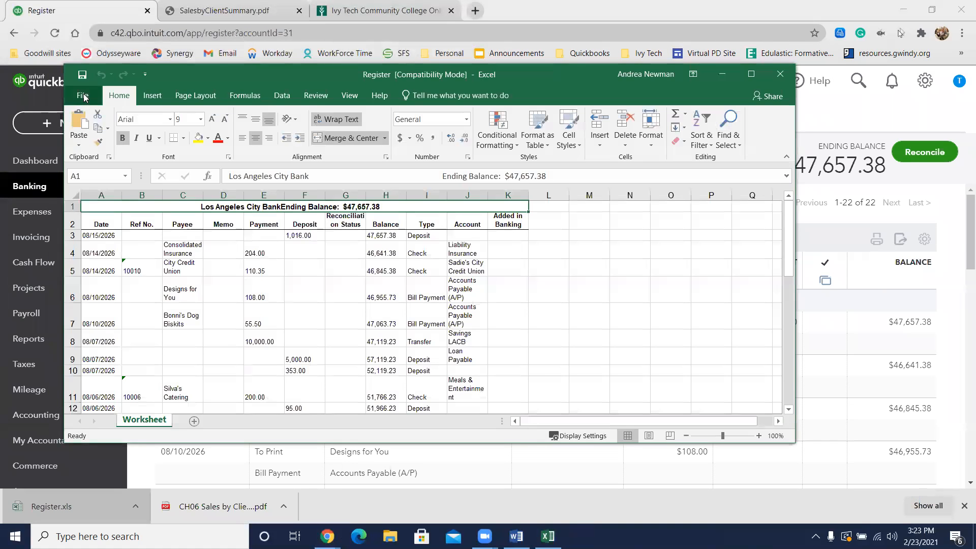
Step: Save the workbook as CH06 LA City Bank Register in the QuickBook Saved Files folder and close it
click(91, 100)
click(103, 203)
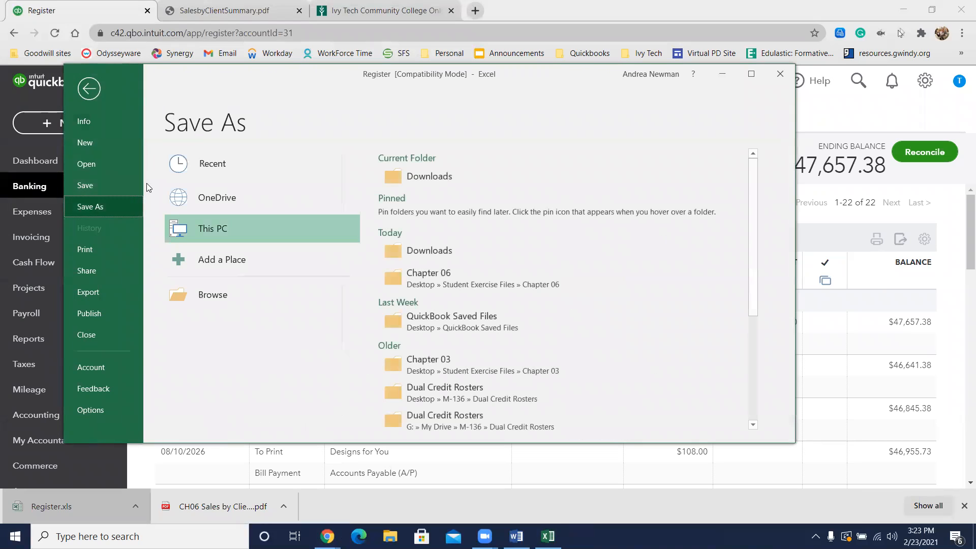
click(413, 317)
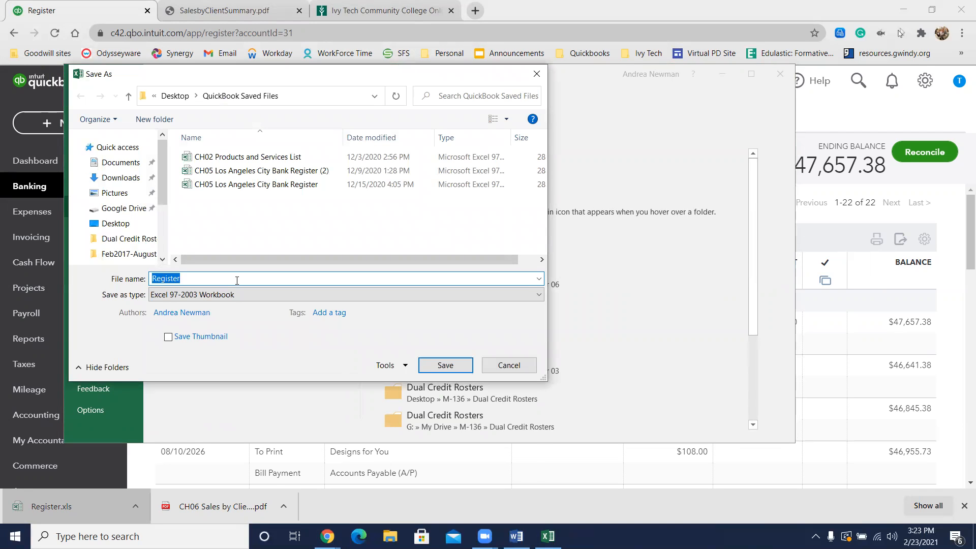
text(CH06)
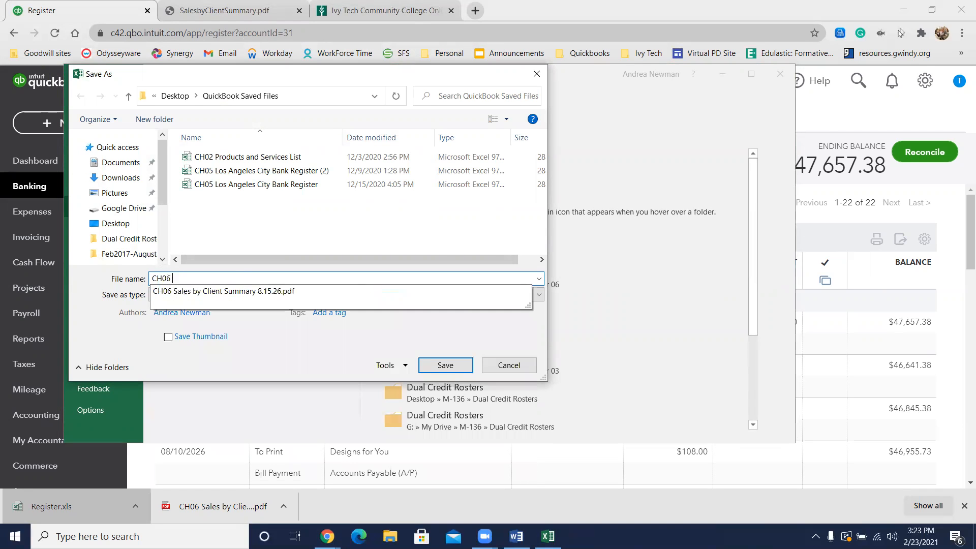
text( LA City)
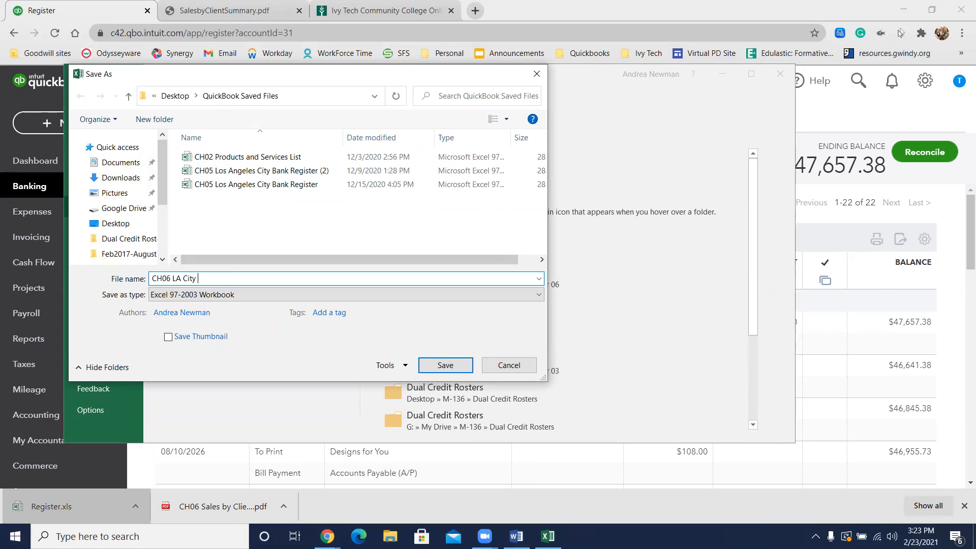
text( Bank Register)
click(435, 371)
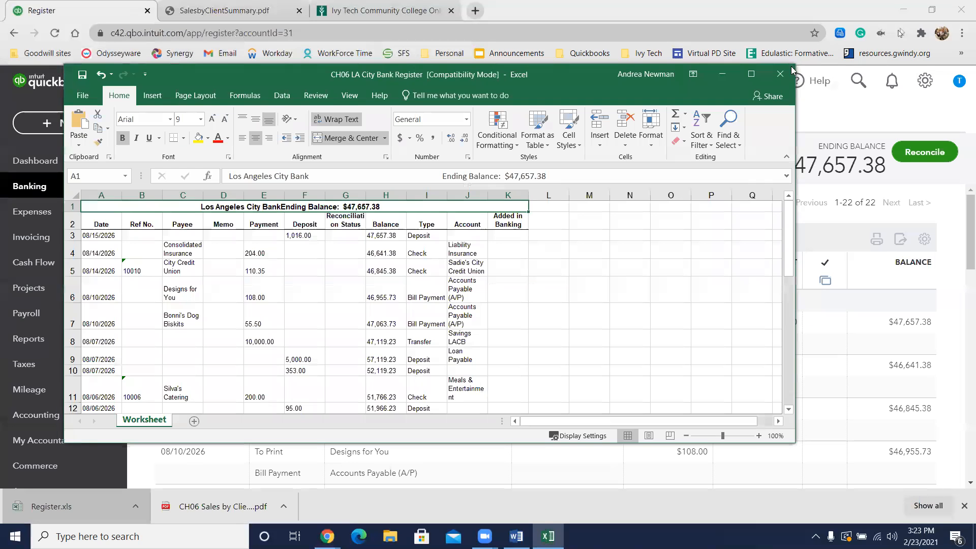
click(780, 74)
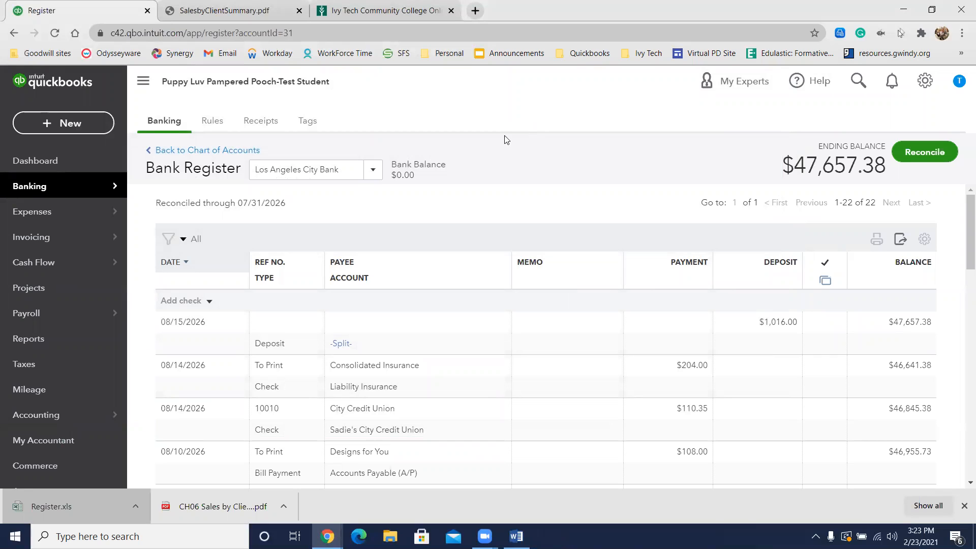
Step: From the chart of accounts, export the Sadie's City Credit Union register to Excel and open the file for editing
click(216, 151)
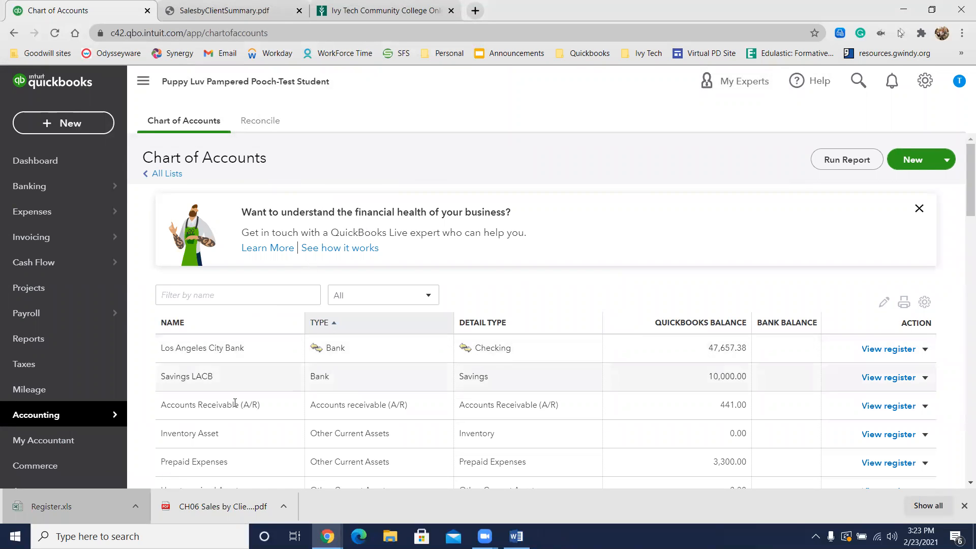
scroll(239, 399, down, 4)
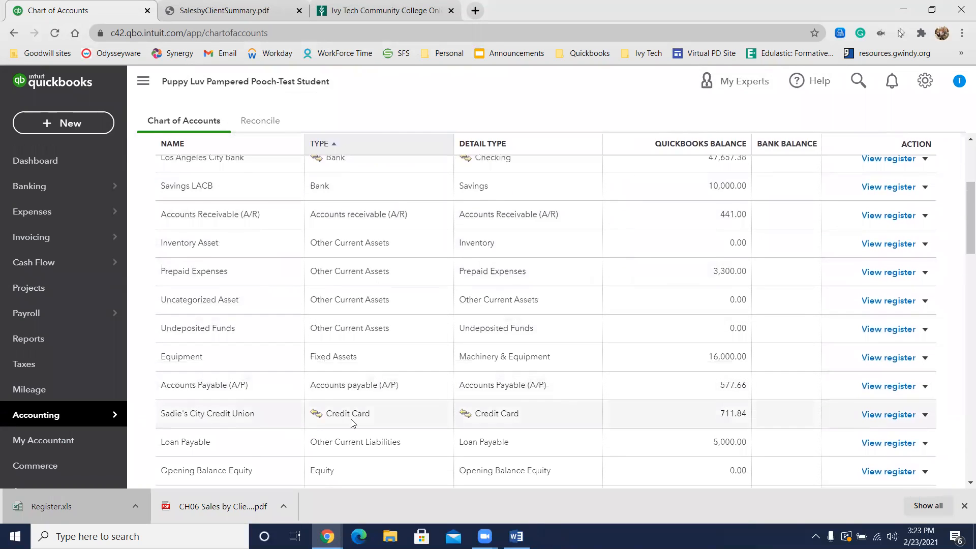
click(889, 416)
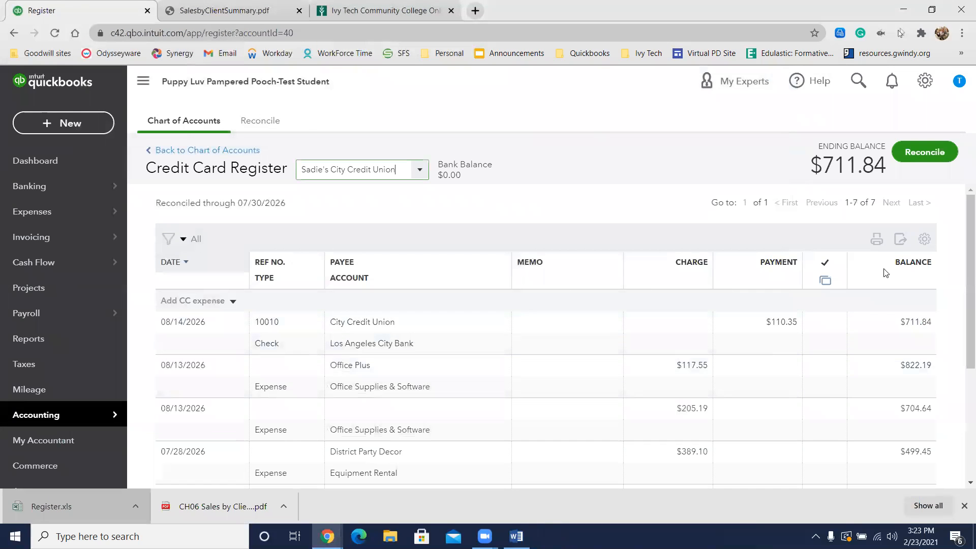
click(902, 239)
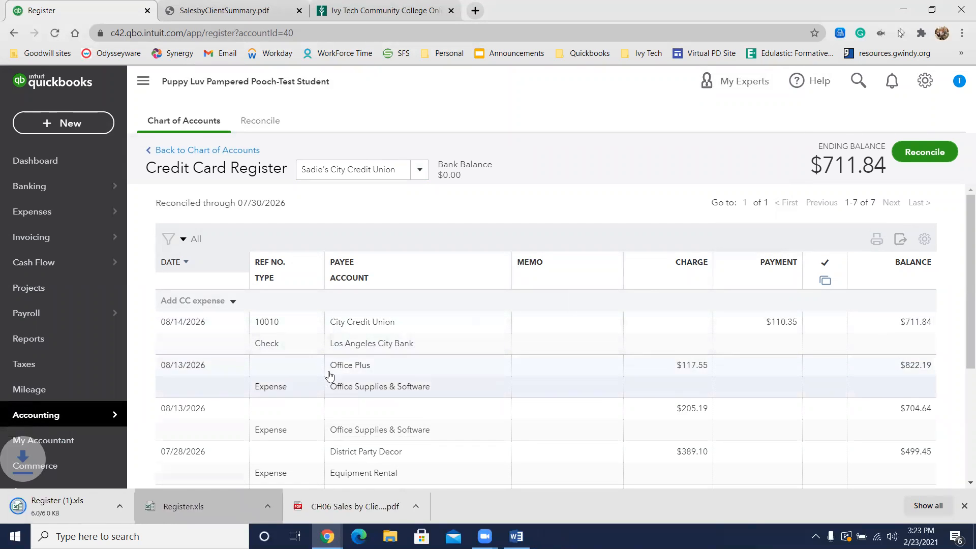
click(60, 507)
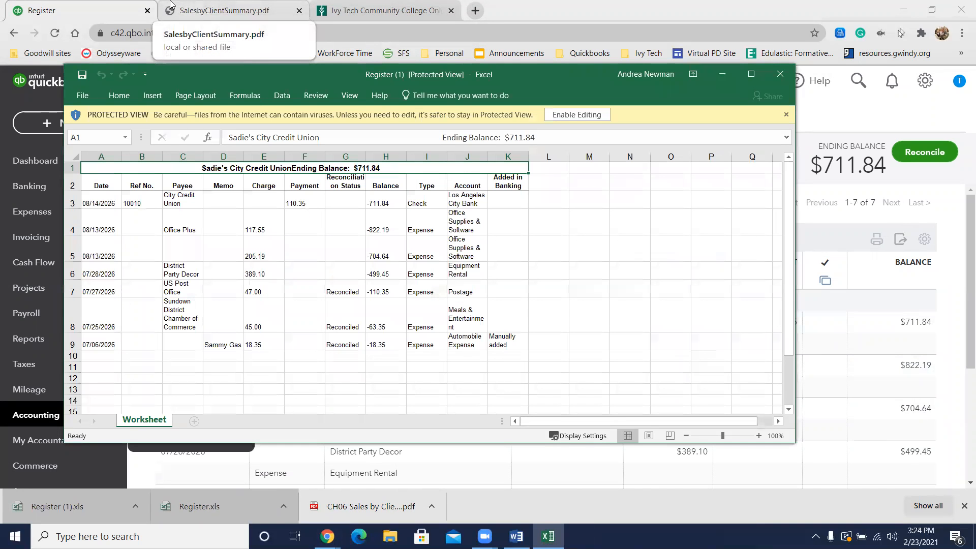
click(577, 115)
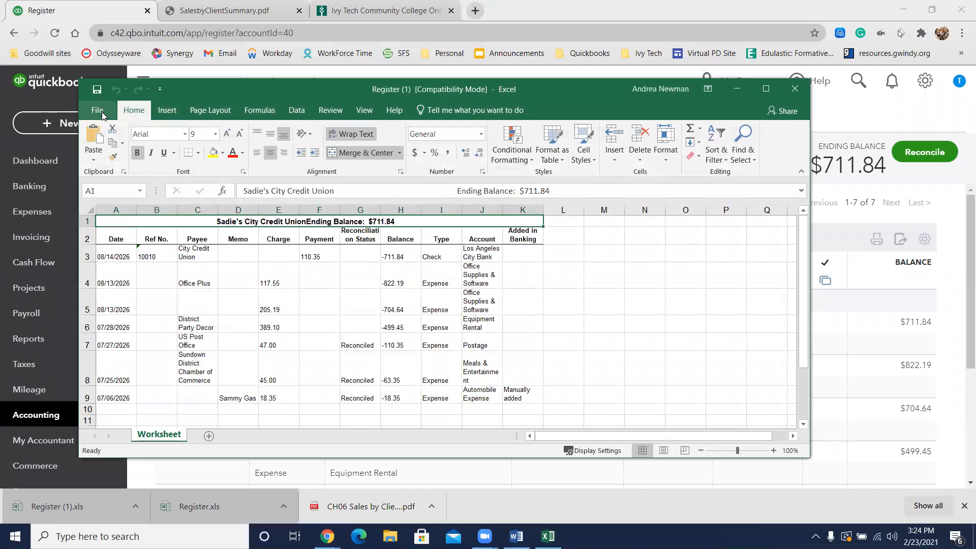
Step: Save the credit card register workbook as CH06 City Credit Union Register in the QuickBook Saved Files folder and close it
click(98, 111)
click(118, 223)
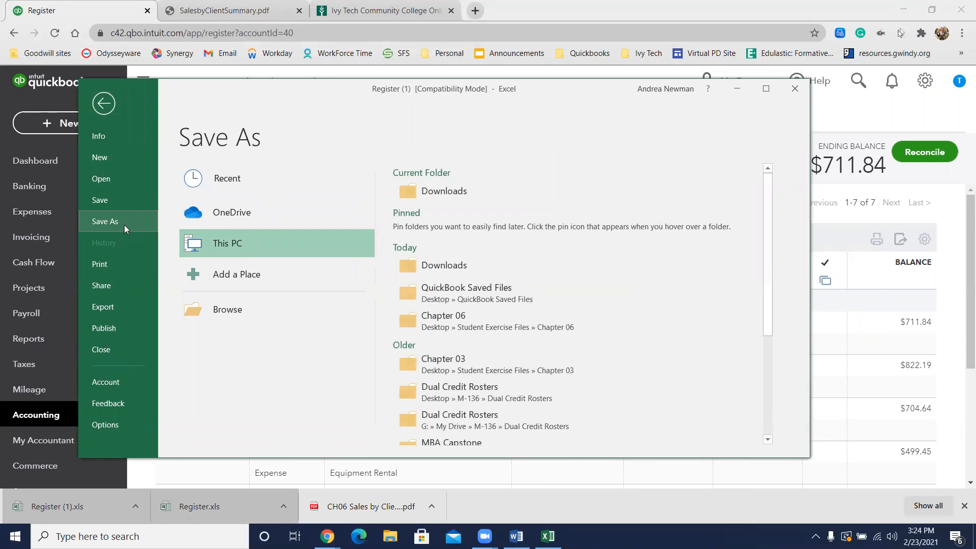
click(466, 291)
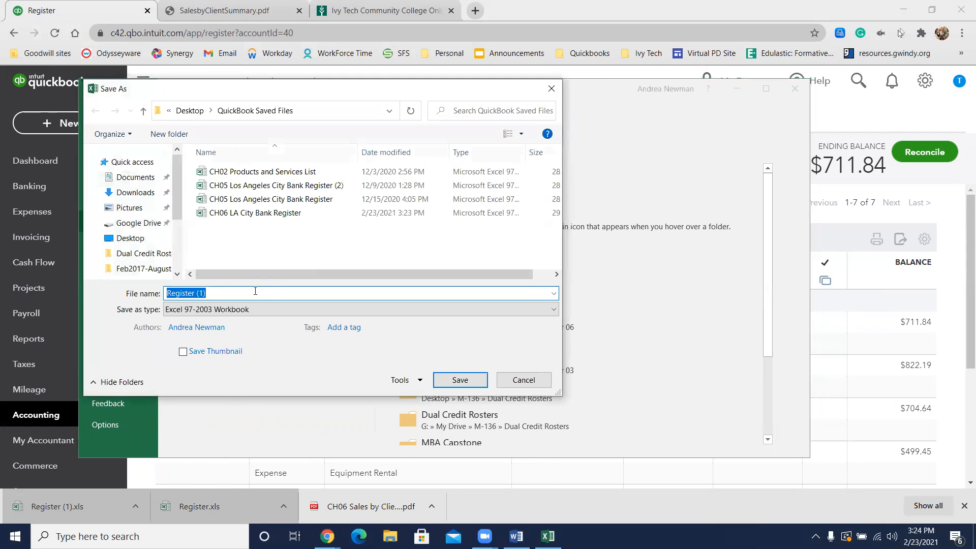
text(CH06)
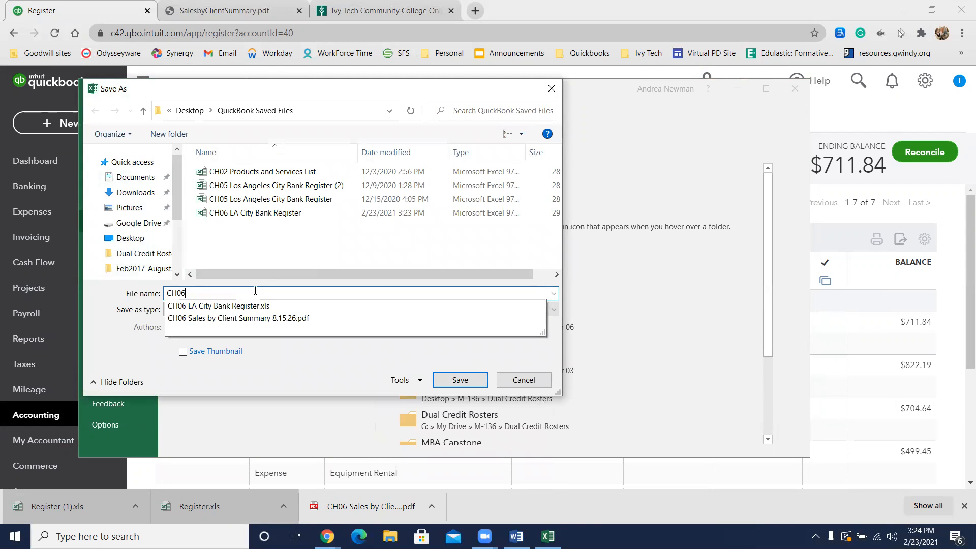
text( City)
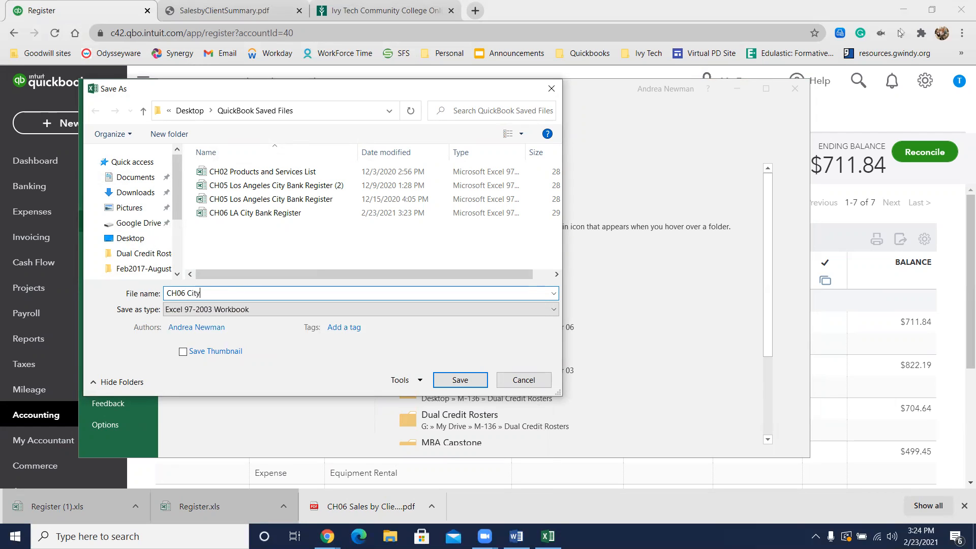
text( Credit Union Register)
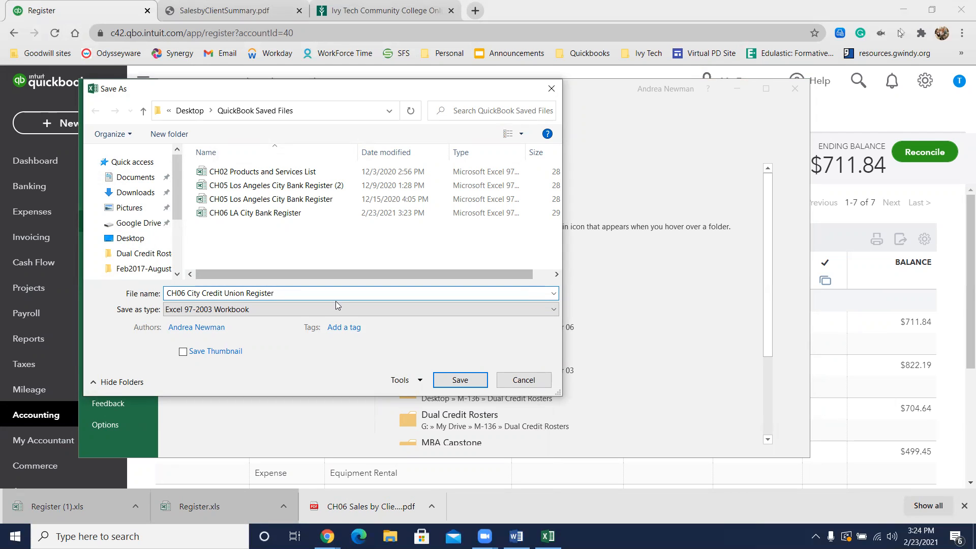
click(464, 380)
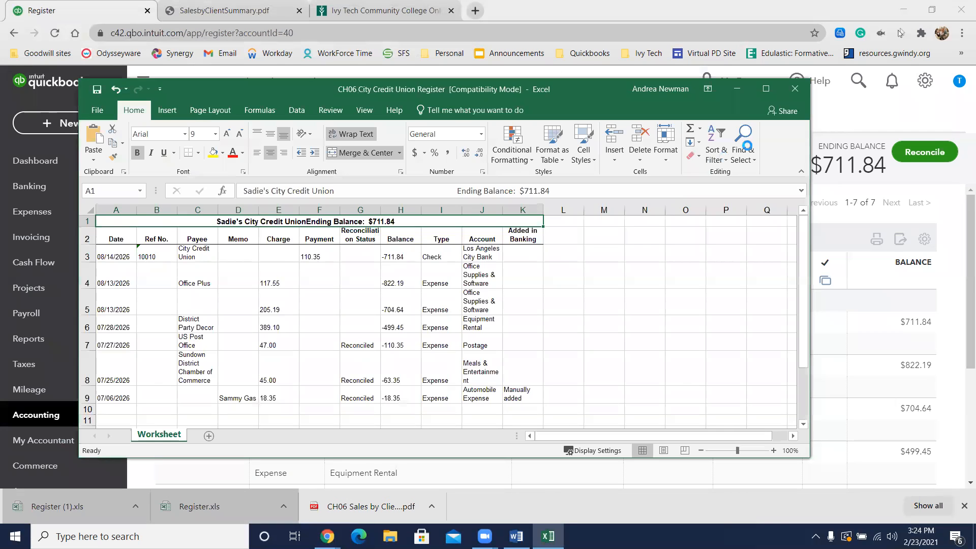
click(795, 88)
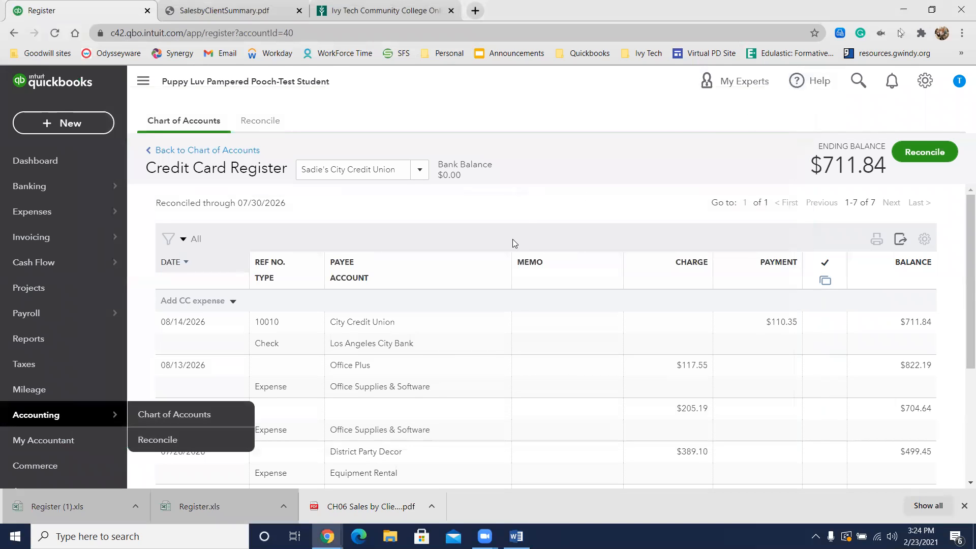